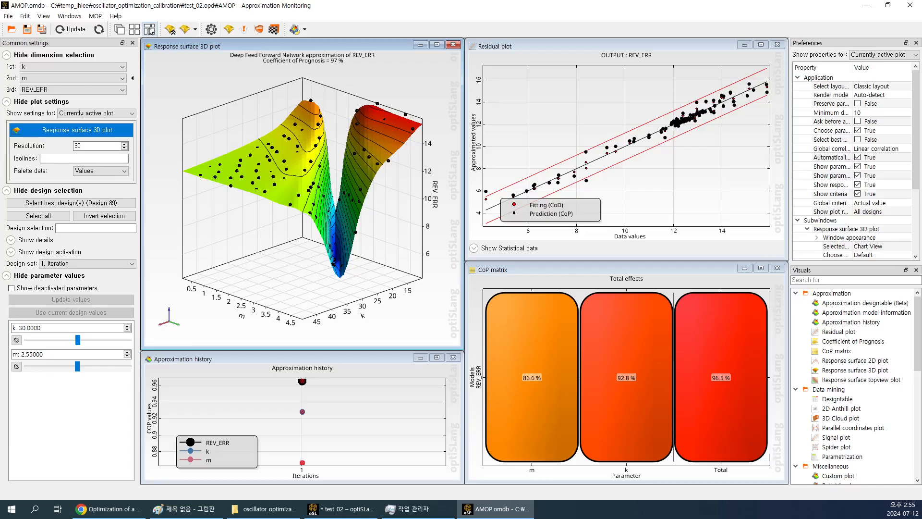
Set the 3D response surface plot's resolution to 100 and pick design point 82 at the surface's corner
{"action": "left_click_drag", "start_coordinate": [291, 230], "coordinate": [353, 242]}
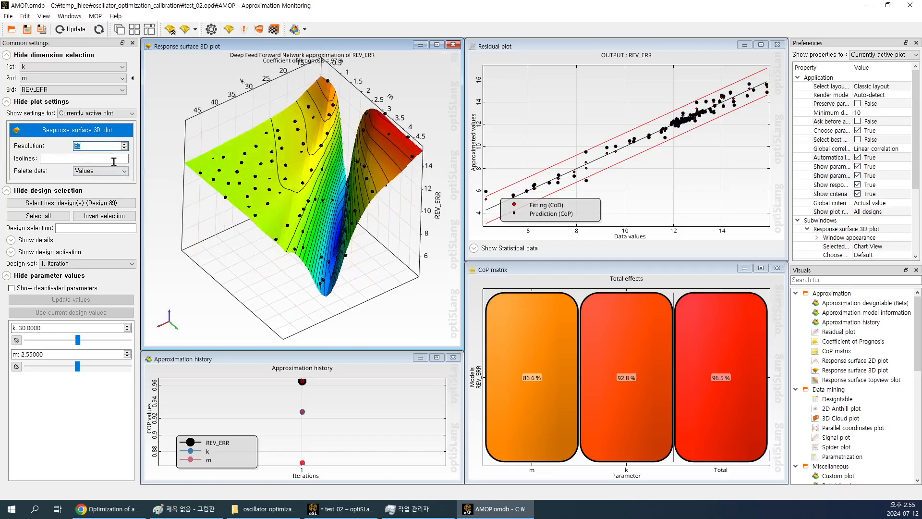
{"action": "type", "text": "10"}
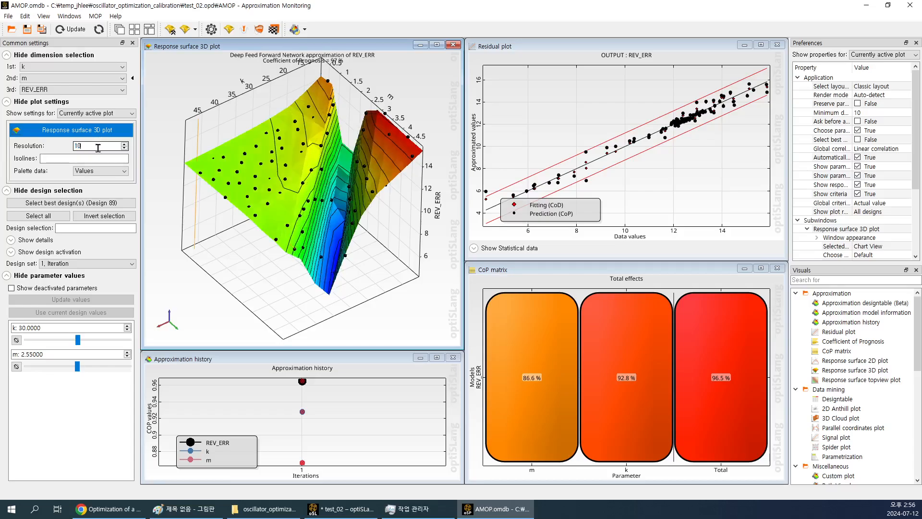
{"action": "type", "text": "0"}
{"action": "left_click", "coordinate": [197, 162]}
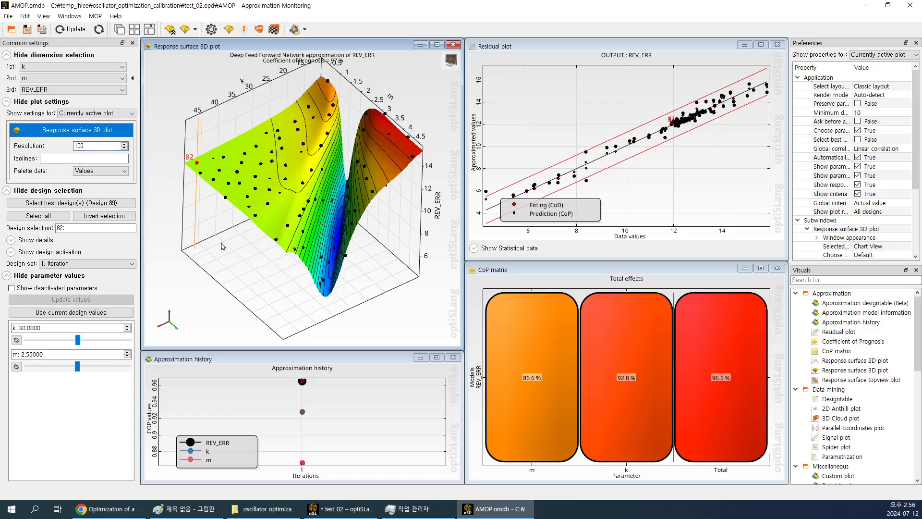
{"action": "left_click_drag", "start_coordinate": [223, 247], "coordinate": [258, 281]}
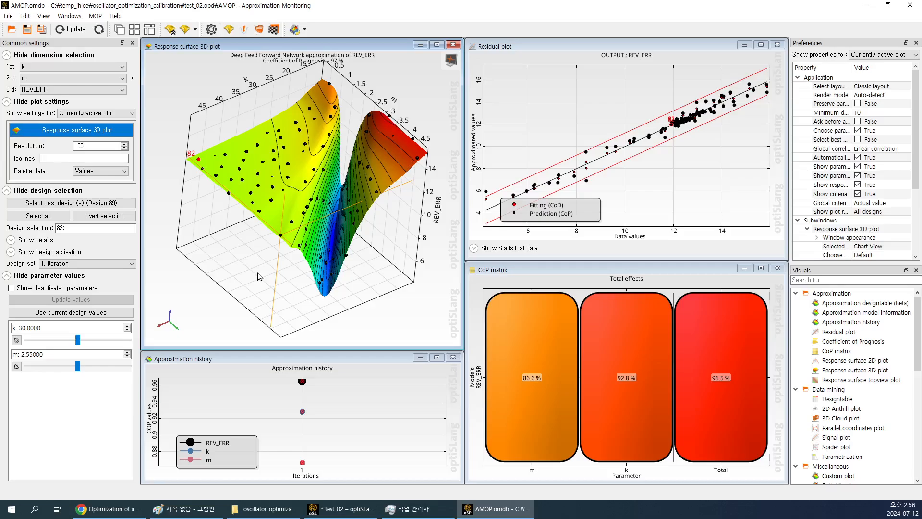
{"action": "left_click_drag", "start_coordinate": [275, 259], "coordinate": [319, 237]}
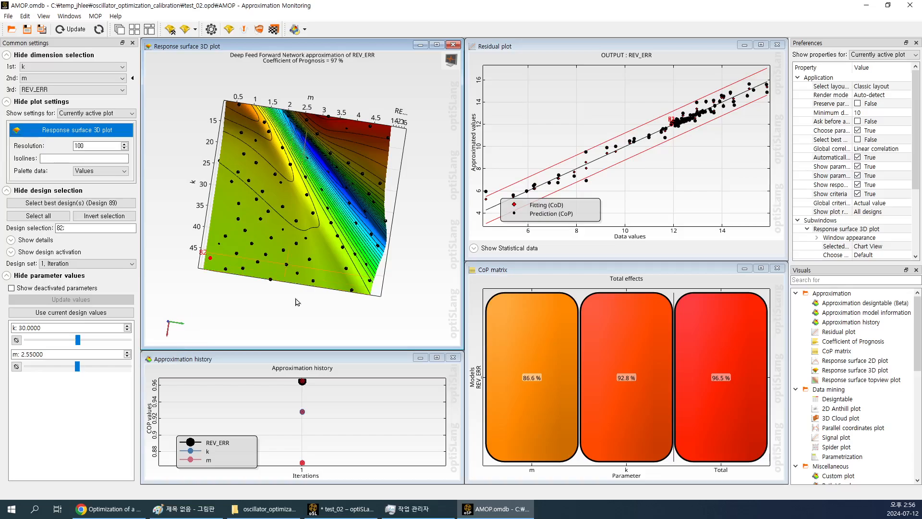
{"action": "left_click_drag", "start_coordinate": [262, 272], "coordinate": [246, 249]}
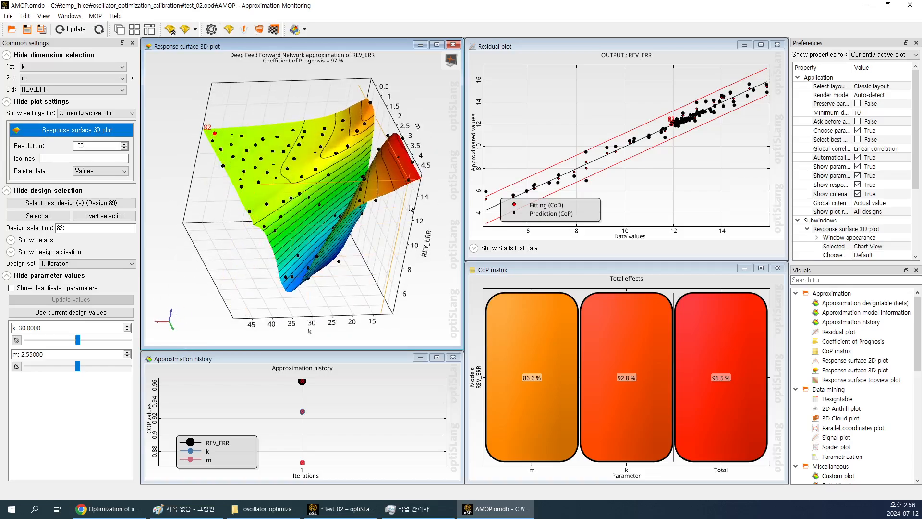
Add a response surface topview plot and enlarge it to fill the plot area
{"action": "left_click", "coordinate": [871, 380]}
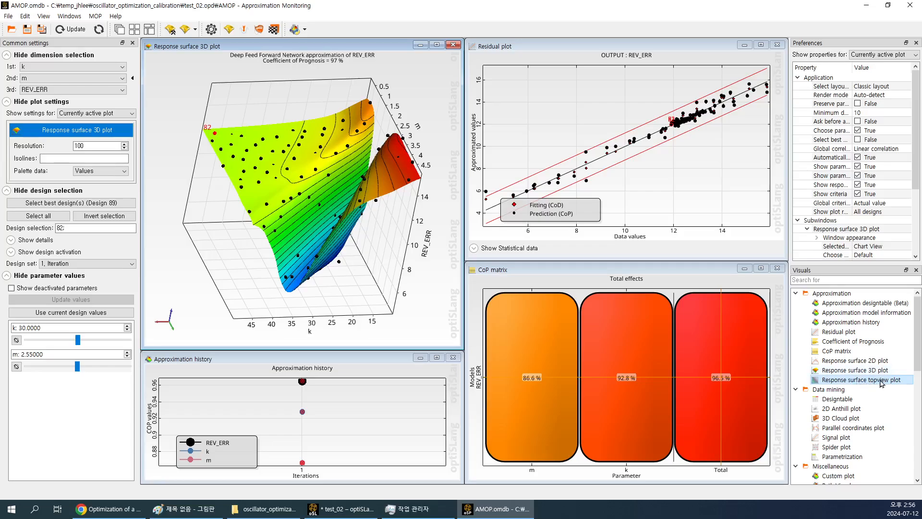
{"action": "left_click_drag", "start_coordinate": [881, 383], "coordinate": [474, 209]}
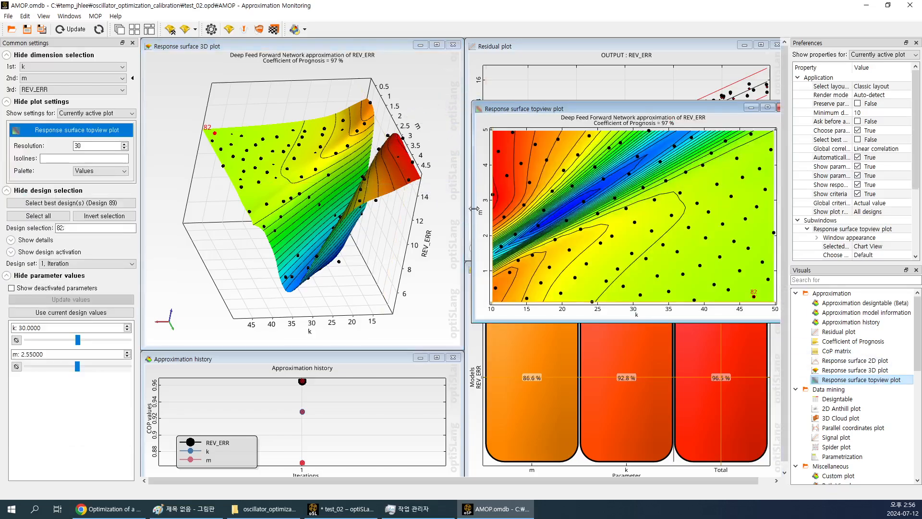
{"action": "left_click_drag", "start_coordinate": [667, 101], "coordinate": [423, 70]}
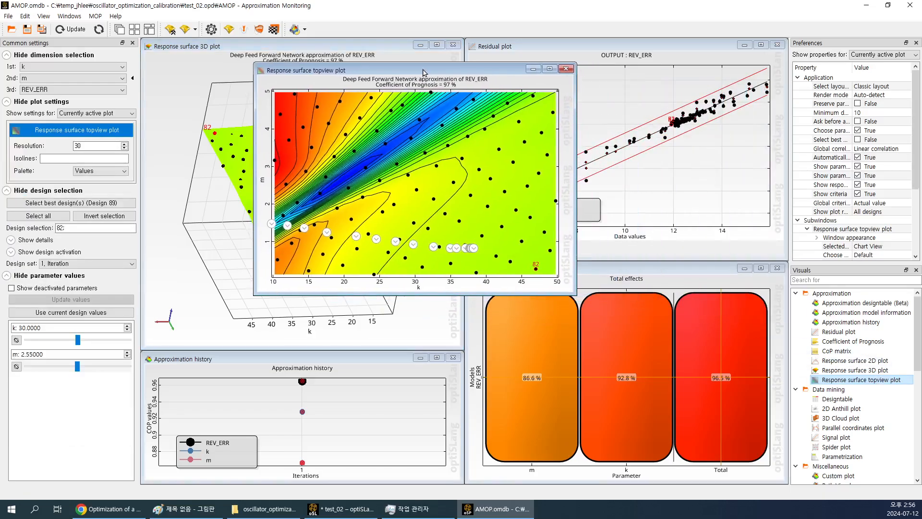
{"action": "double_click", "coordinate": [423, 71]}
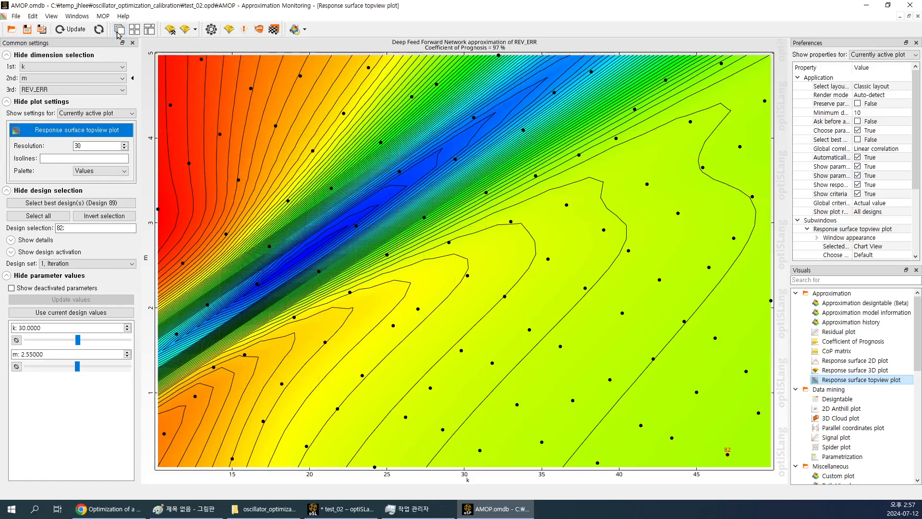
Return to the tiled plot layout and close the response surface topview plot
{"action": "left_click", "coordinate": [149, 29]}
{"action": "left_click_drag", "start_coordinate": [728, 107], "coordinate": [487, 177]}
{"action": "left_click", "coordinate": [545, 174]}
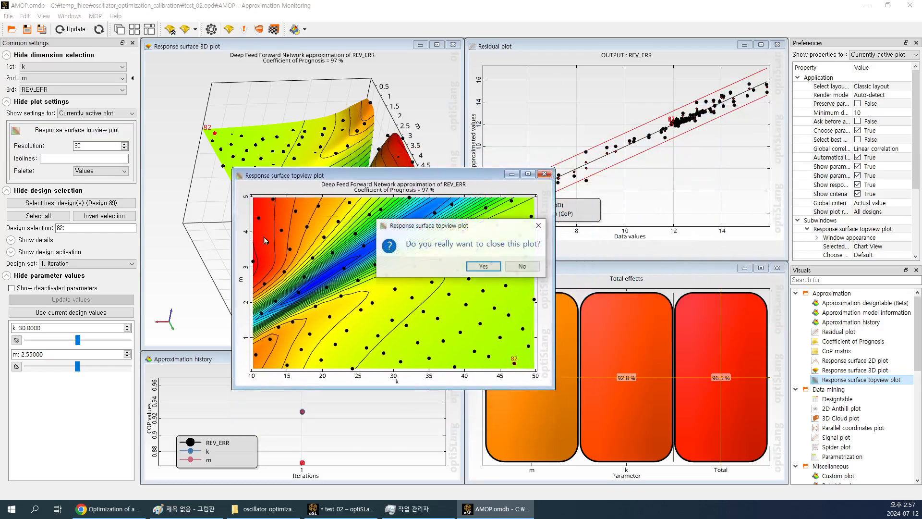
{"action": "left_click", "coordinate": [495, 270]}
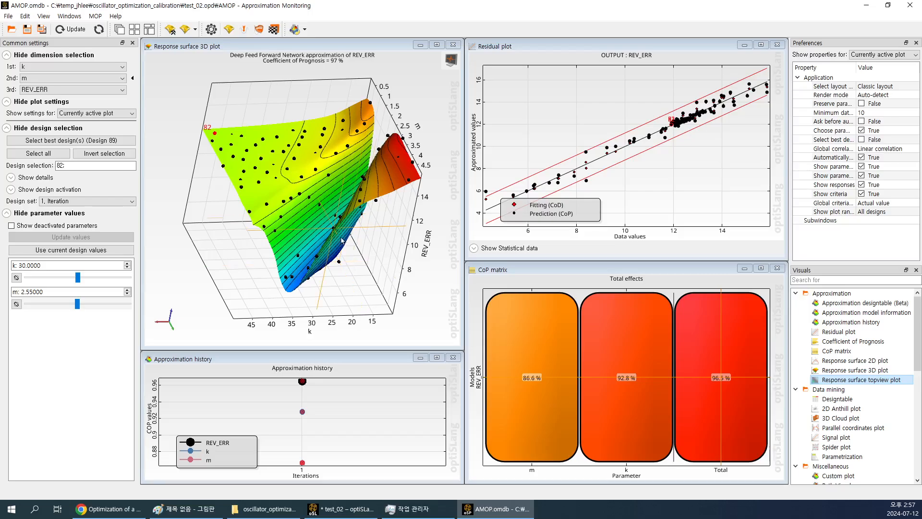
Save the monitoring database with the current plot arrangement
{"action": "left_click_drag", "start_coordinate": [342, 240], "coordinate": [371, 261]}
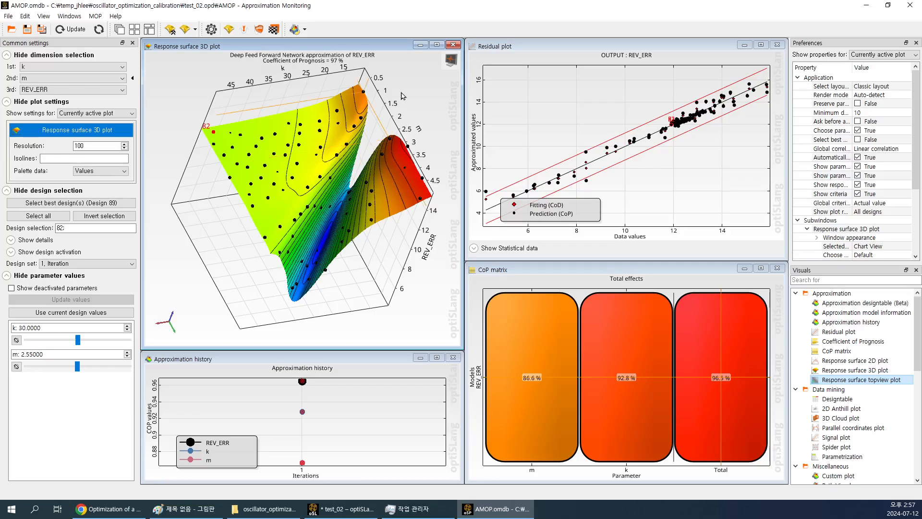
{"action": "left_click", "coordinate": [27, 29]}
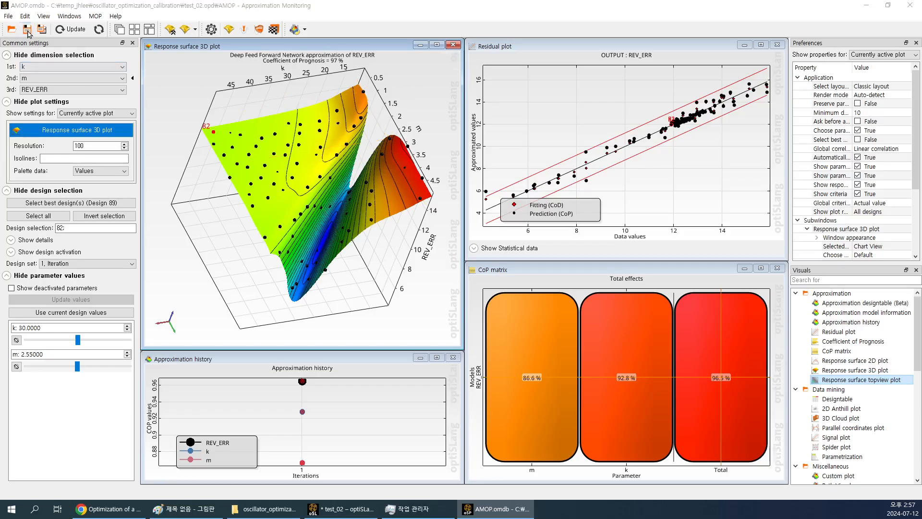
{"action": "left_click", "coordinate": [475, 273]}
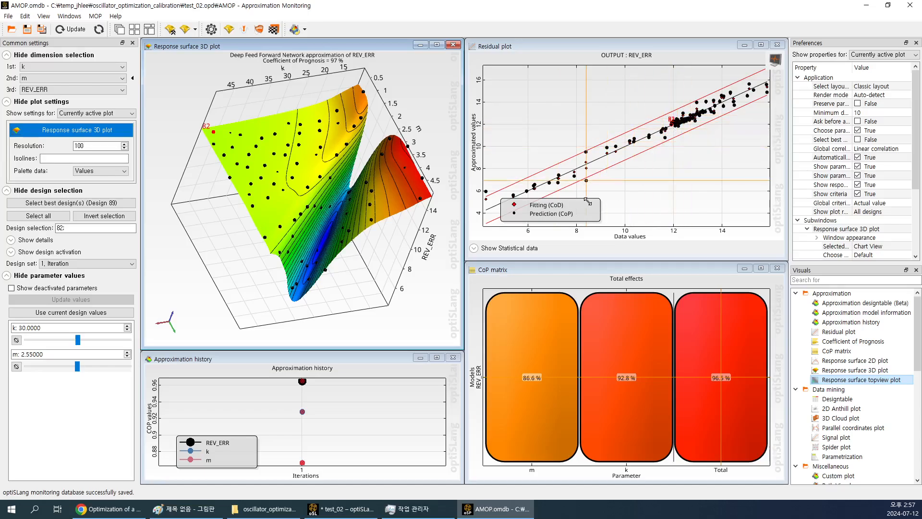
Move the enlarged residual plot's legend to the chart's upper-left corner and return to the tiled plot layout
{"action": "left_click", "coordinate": [685, 46]}
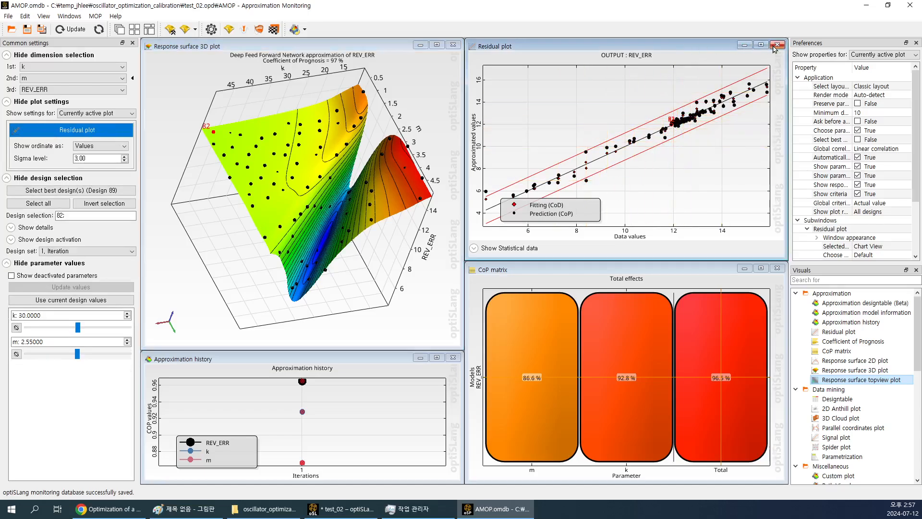
{"action": "left_click", "coordinate": [760, 44]}
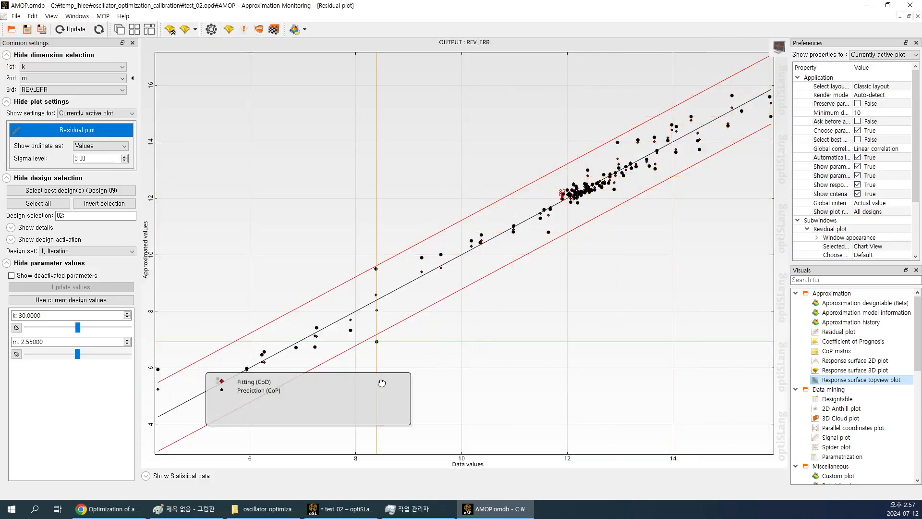
{"action": "left_click_drag", "start_coordinate": [378, 383], "coordinate": [333, 78]}
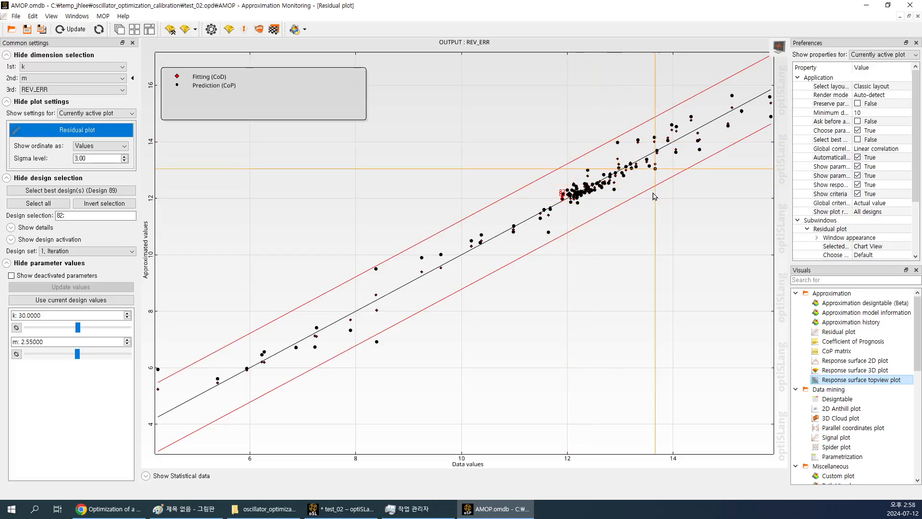
{"action": "left_click", "coordinate": [150, 29]}
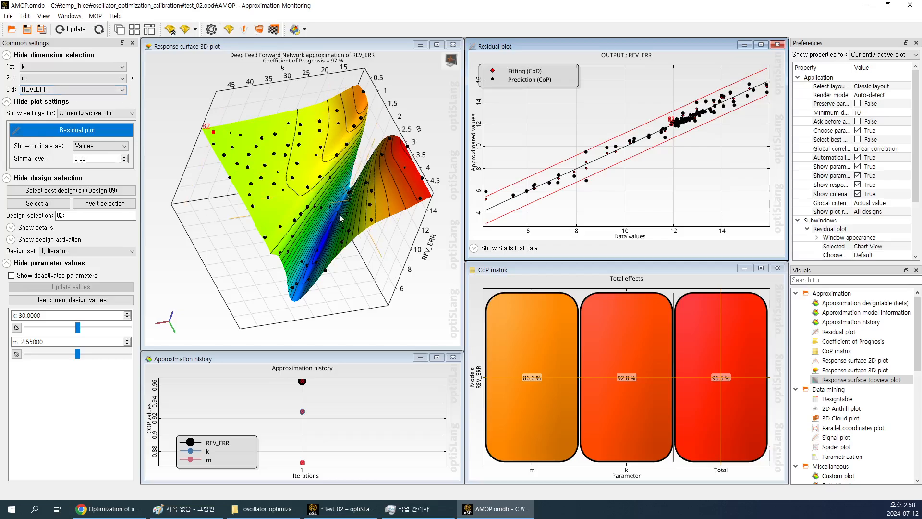
Select design 89, the lowest point in the 3D response surface plot, and inspect it from several angles
{"action": "left_click_drag", "start_coordinate": [339, 214], "coordinate": [258, 303]}
{"action": "left_click", "coordinate": [263, 293]}
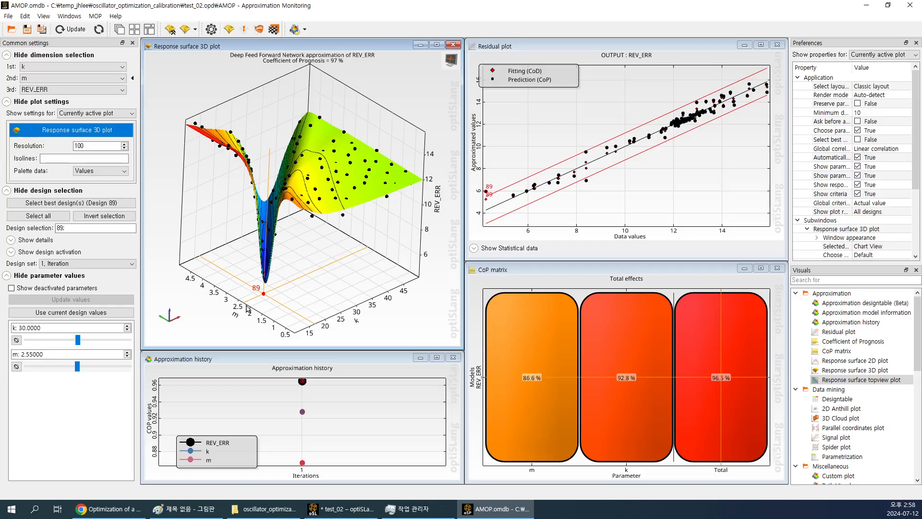
{"action": "left_click_drag", "start_coordinate": [297, 295], "coordinate": [350, 314]}
{"action": "left_click_drag", "start_coordinate": [327, 302], "coordinate": [178, 281]}
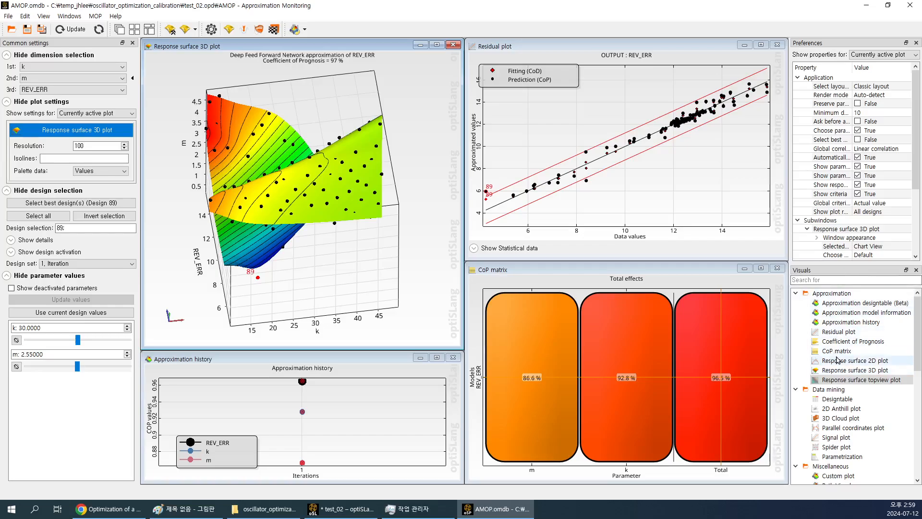
Add a signal plot from the data mining visuals and enlarge its window over the other plots
{"action": "scroll", "coordinate": [836, 362], "scroll_direction": "down", "scroll_amount": 3}
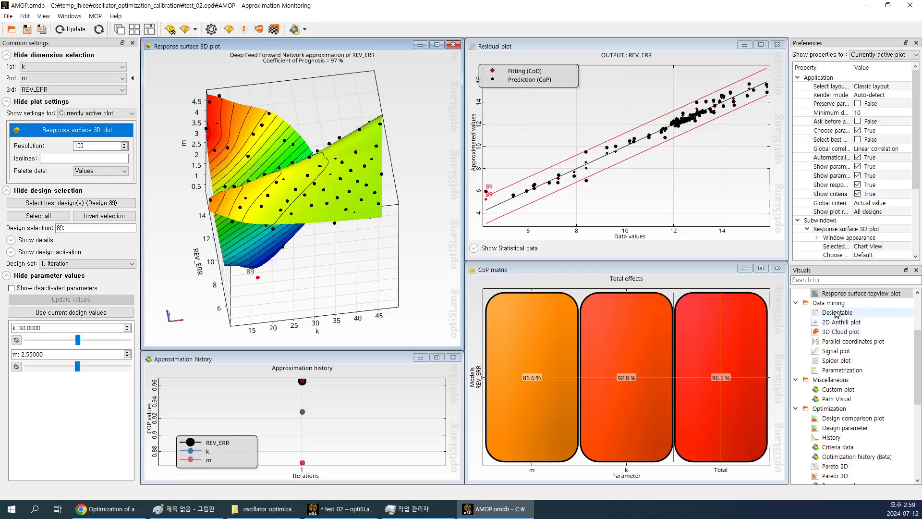
{"action": "left_click", "coordinate": [845, 352]}
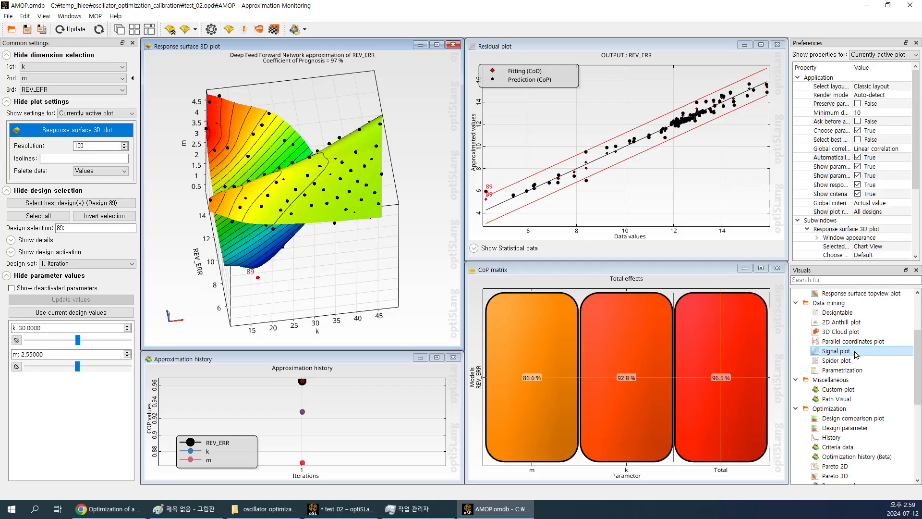
{"action": "left_click_drag", "start_coordinate": [857, 354], "coordinate": [422, 149]}
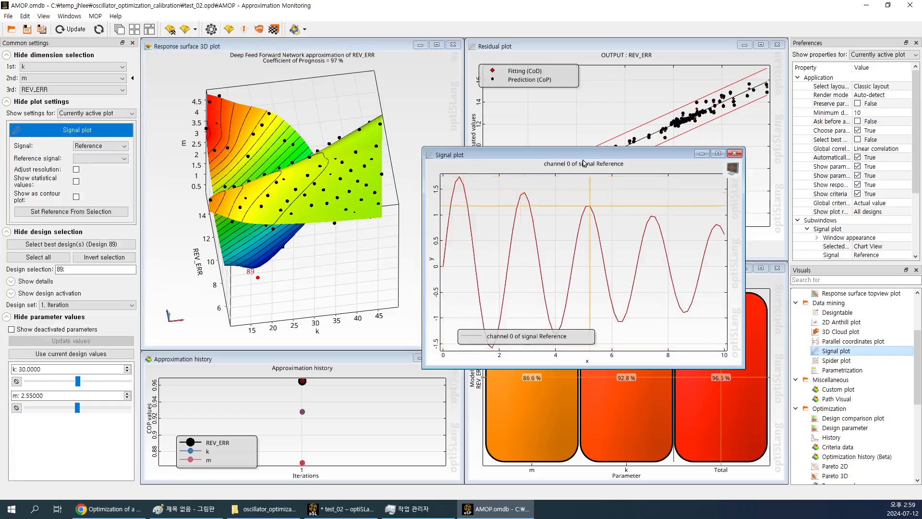
{"action": "left_click_drag", "start_coordinate": [584, 163], "coordinate": [339, 84]}
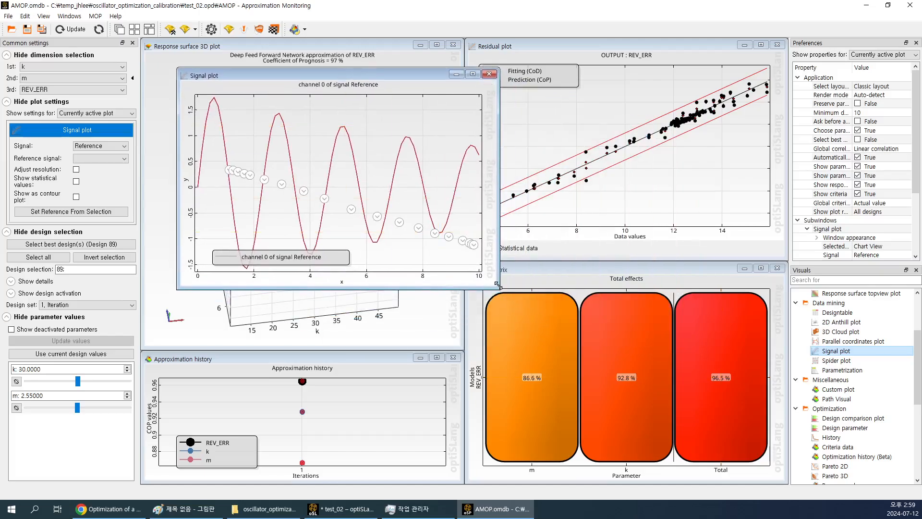
{"action": "left_click_drag", "start_coordinate": [497, 285], "coordinate": [752, 452]}
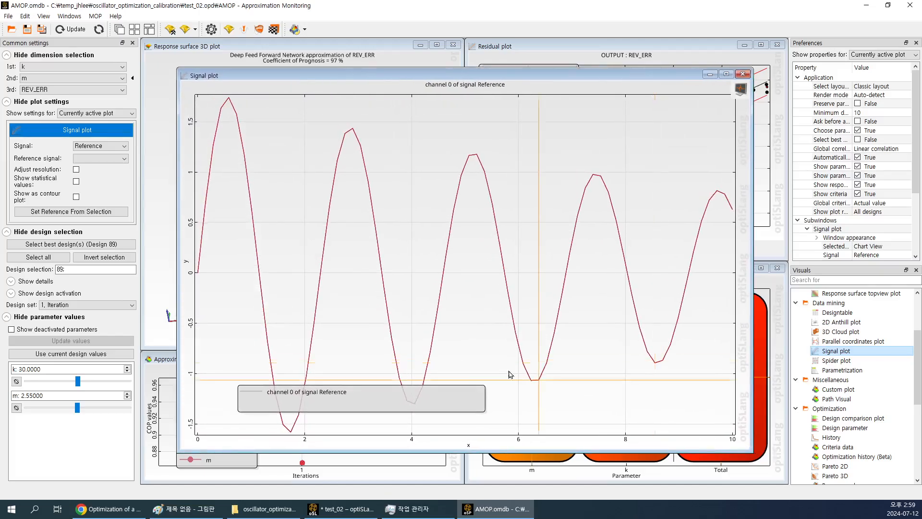
Select all designs and set the signal plot's signal to Simulation
{"action": "left_click", "coordinate": [47, 261]}
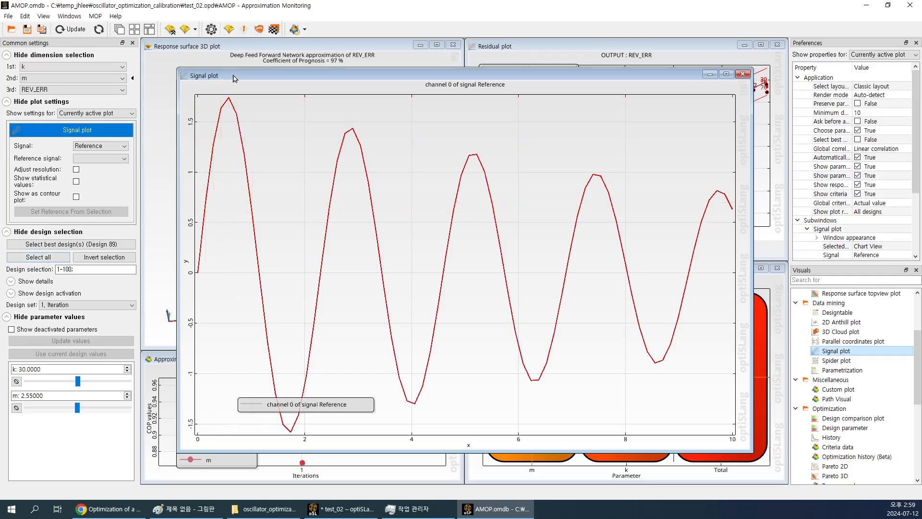
{"action": "left_click_drag", "start_coordinate": [232, 76], "coordinate": [219, 59]}
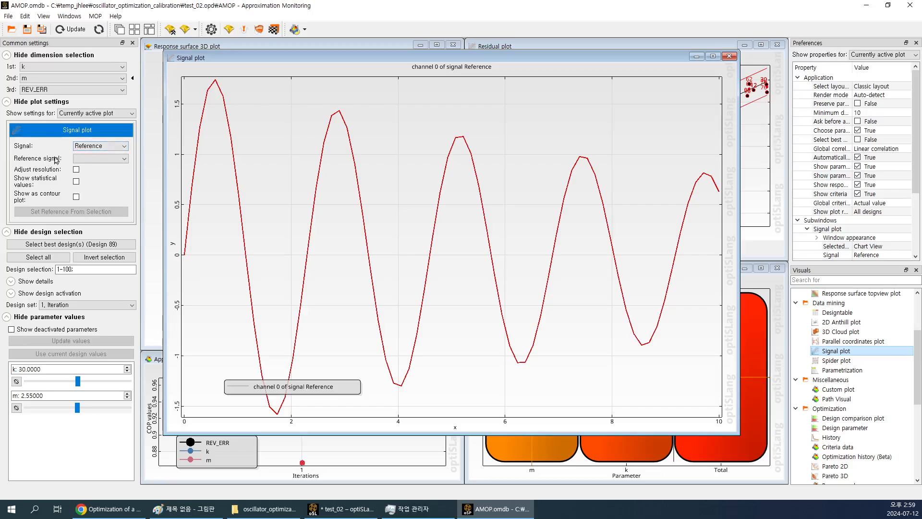
{"action": "left_click", "coordinate": [124, 146]}
{"action": "left_click", "coordinate": [98, 165]}
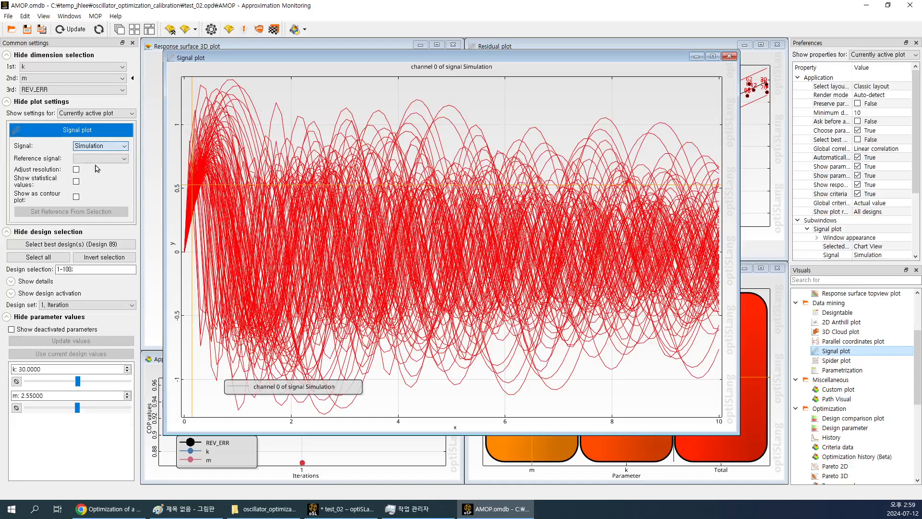
Overlay Reference as the reference signal and move the signal plot's legend to the chart's upper-right corner
{"action": "left_click", "coordinate": [102, 158]}
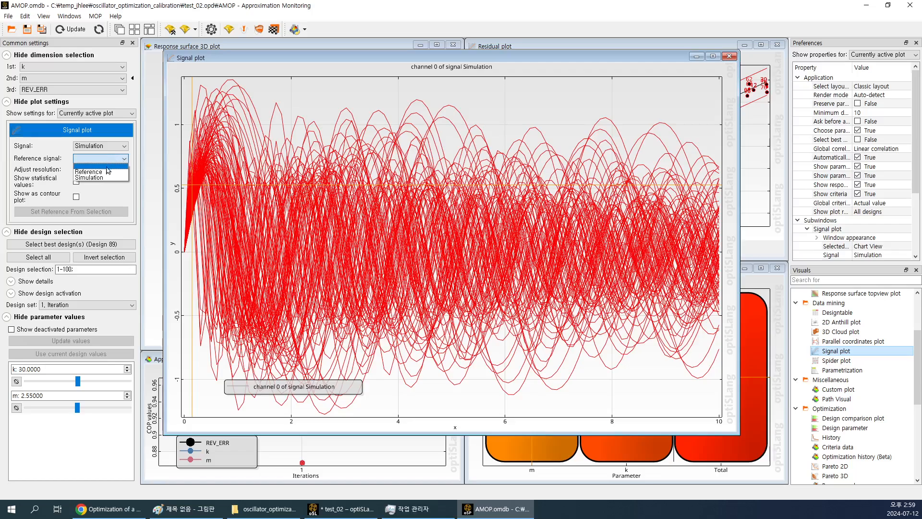
{"action": "left_click", "coordinate": [106, 171]}
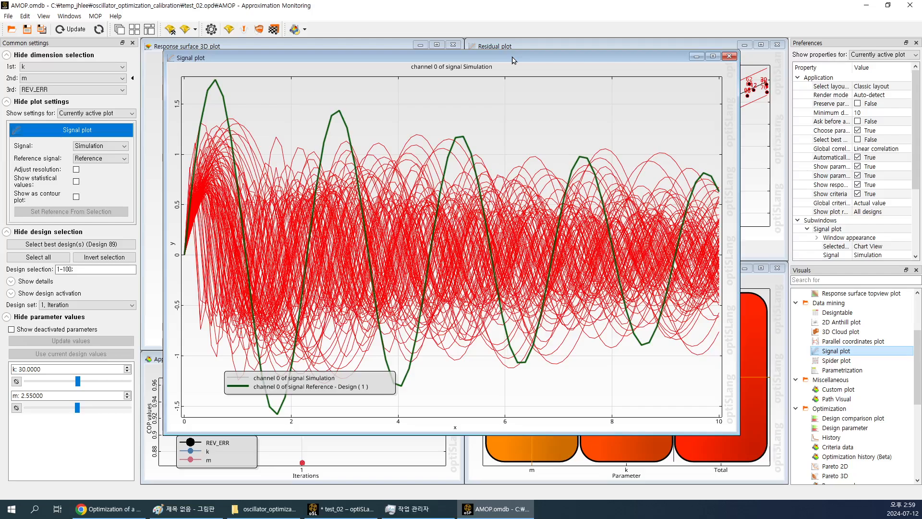
{"action": "left_click_drag", "start_coordinate": [325, 383], "coordinate": [646, 82]}
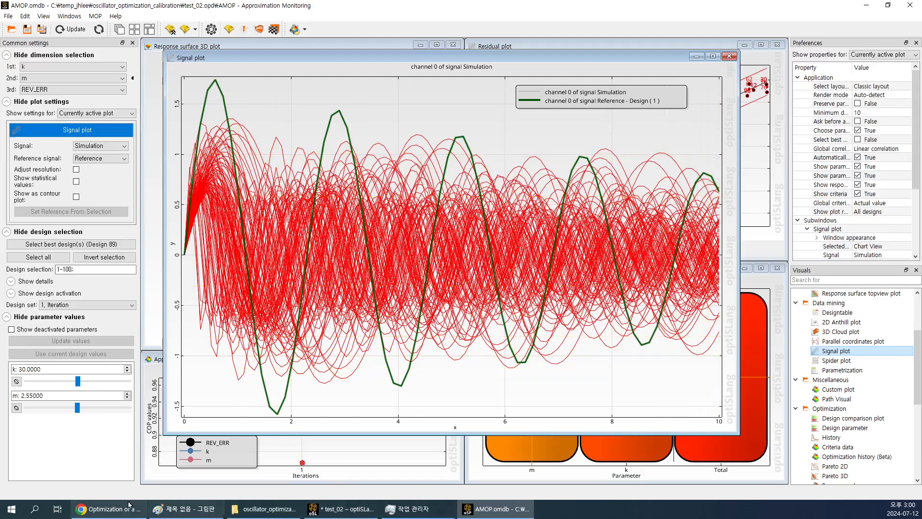
Switch to the Ansys help page in Chrome and review the damped oscillator tutorial's problem definition and task description
{"action": "left_click", "coordinate": [108, 509]}
{"action": "scroll", "coordinate": [425, 267], "scroll_direction": "down", "scroll_amount": 12}
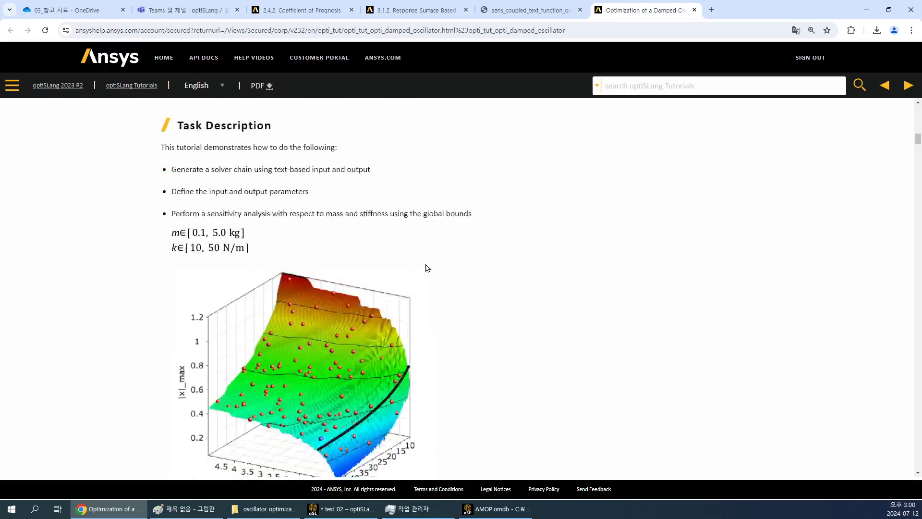
{"action": "scroll", "coordinate": [425, 252], "scroll_direction": "up", "scroll_amount": 15}
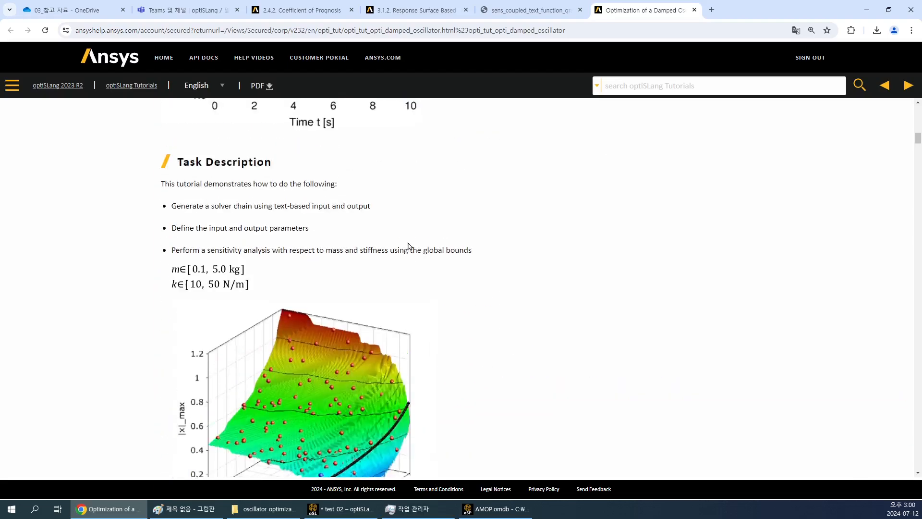
{"action": "scroll", "coordinate": [185, 269], "scroll_direction": "down", "scroll_amount": 5}
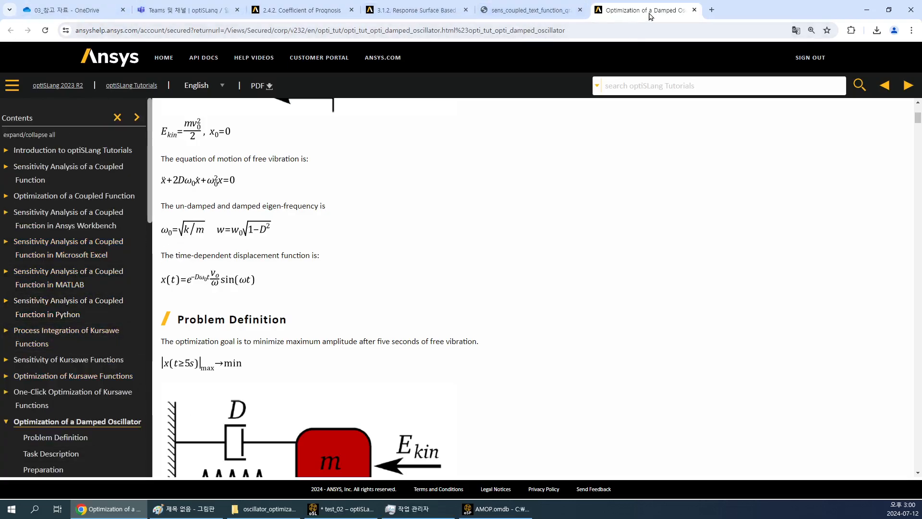
Move the damped oscillator page beside the other Ansys help pages and look through its contents list for the related oscillator tutorials
{"action": "left_click_drag", "start_coordinate": [652, 10], "coordinate": [536, 12]}
{"action": "left_click", "coordinate": [293, 10]}
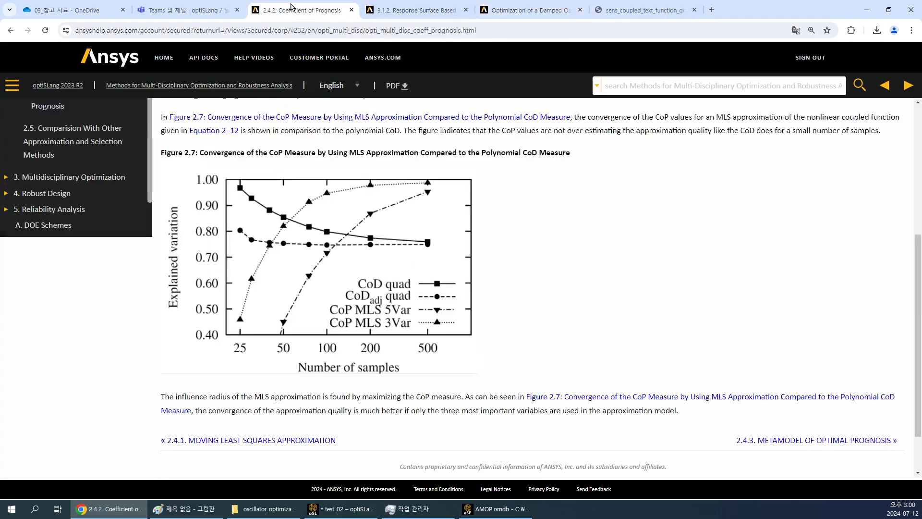
{"action": "left_click", "coordinate": [516, 5]}
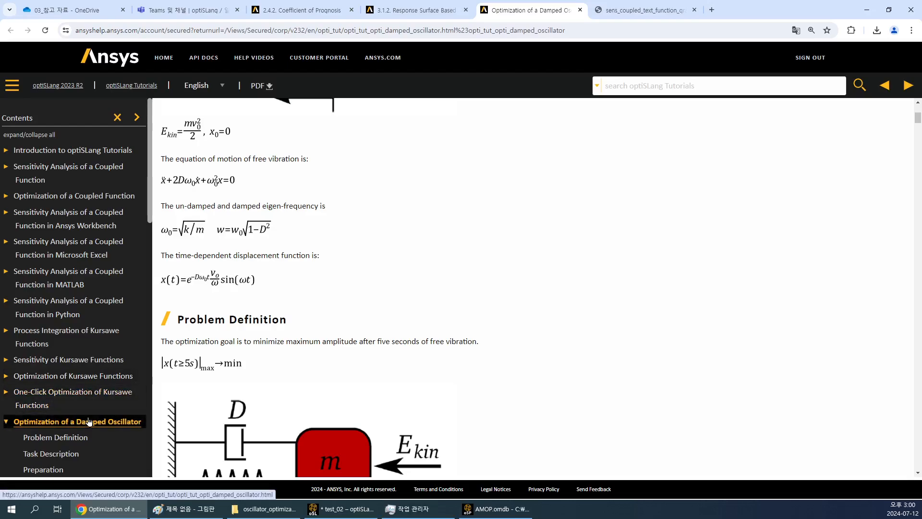
{"action": "scroll", "coordinate": [89, 421], "scroll_direction": "down", "scroll_amount": 3}
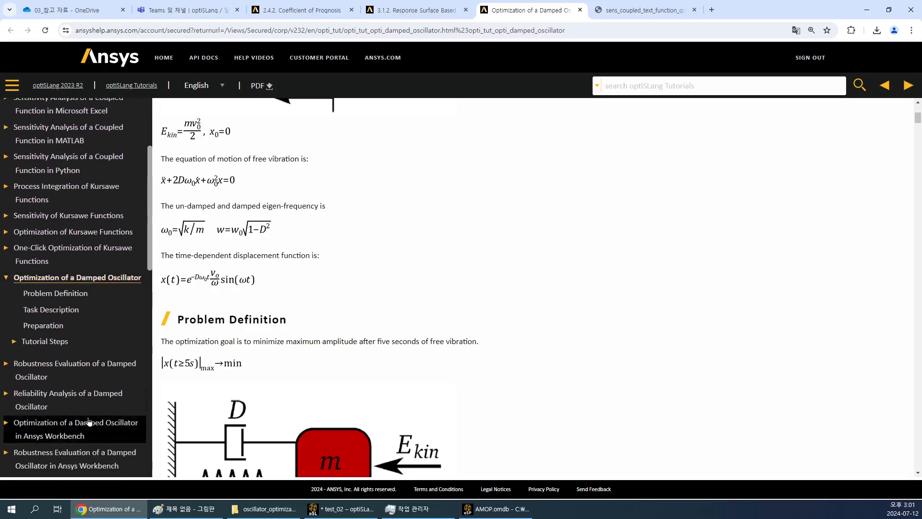
{"action": "scroll", "coordinate": [117, 335], "scroll_direction": "down", "scroll_amount": 1}
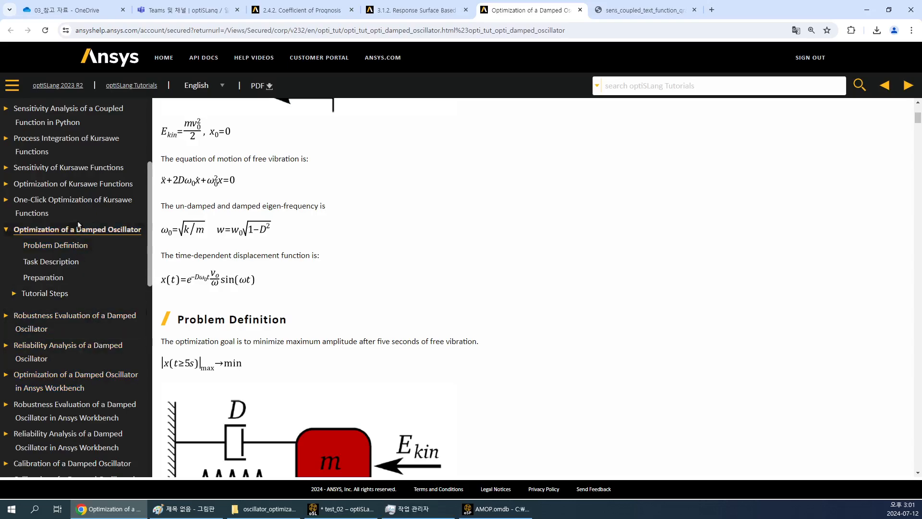
{"action": "scroll", "coordinate": [85, 213], "scroll_direction": "up", "scroll_amount": 1}
{"action": "scroll", "coordinate": [86, 213], "scroll_direction": "up", "scroll_amount": 3}
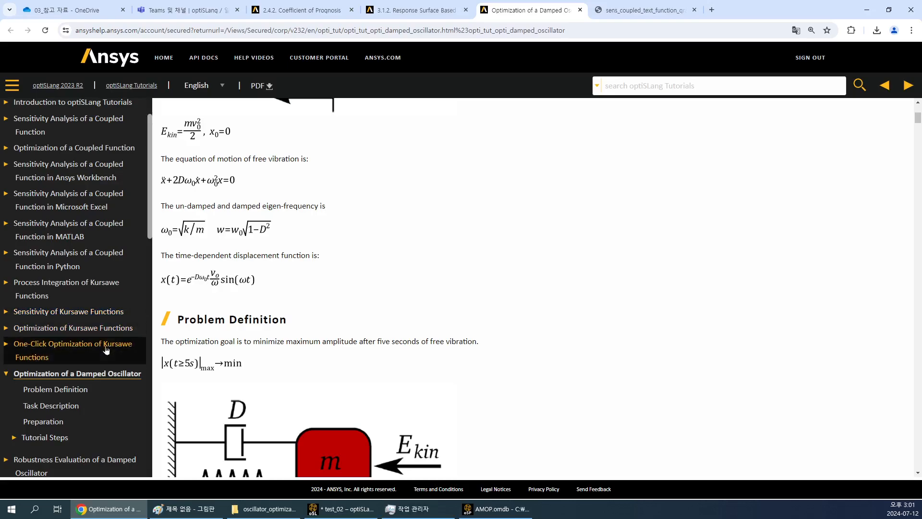
{"action": "scroll", "coordinate": [106, 350], "scroll_direction": "down", "scroll_amount": 1}
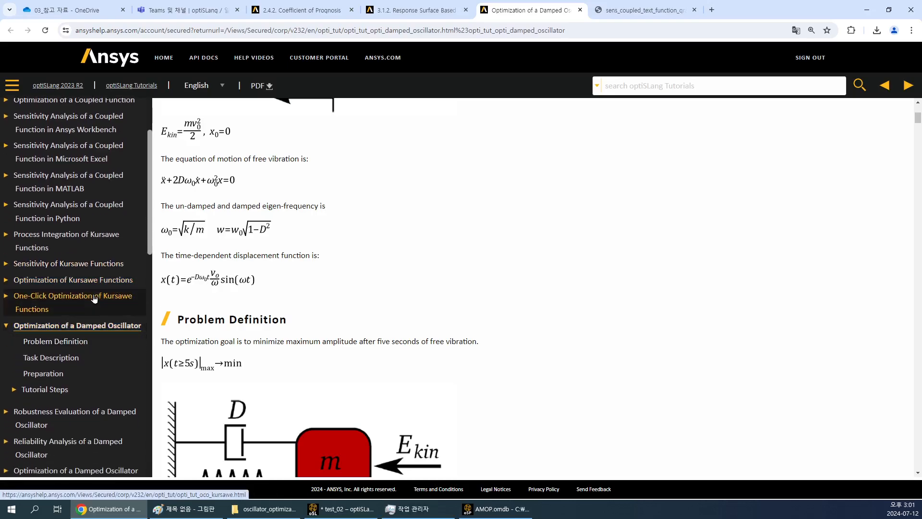
Find Calibration of a Damped Oscillator in the optiSLang Tutorials index and open its Creating a New Project section
{"action": "left_click", "coordinate": [136, 86]}
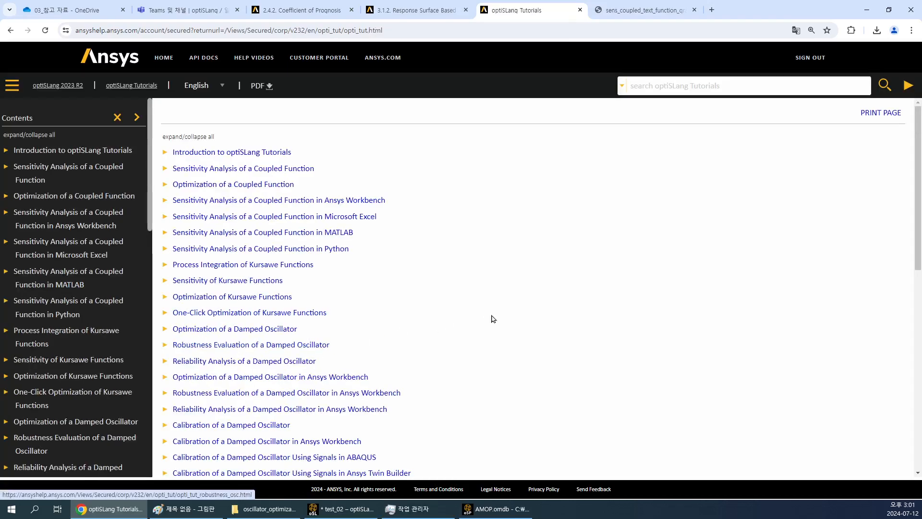
{"action": "scroll", "coordinate": [562, 348], "scroll_direction": "down", "scroll_amount": 3}
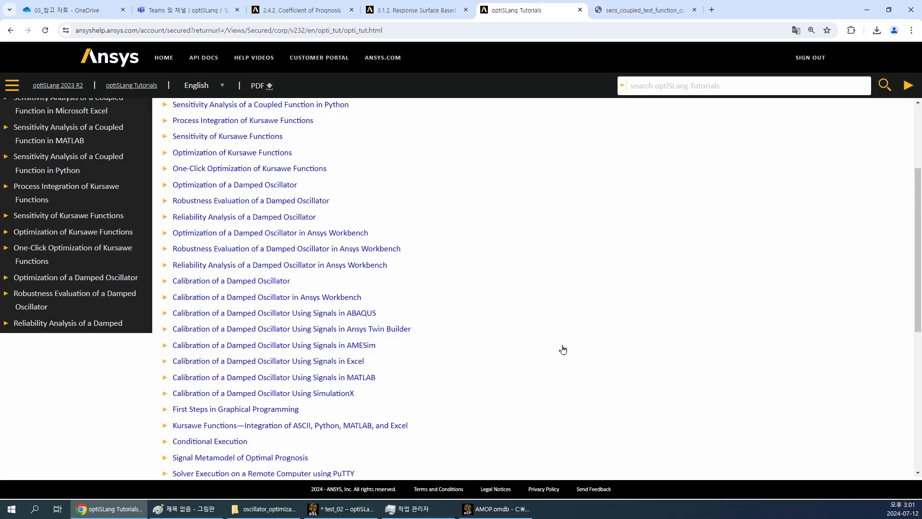
{"action": "scroll", "coordinate": [563, 349], "scroll_direction": "up", "scroll_amount": 2}
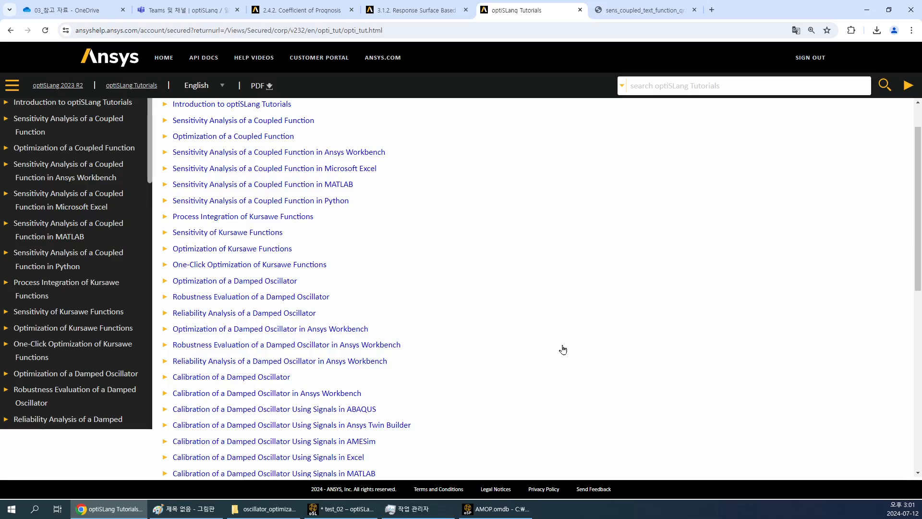
{"action": "scroll", "coordinate": [563, 349], "scroll_direction": "down", "scroll_amount": 2}
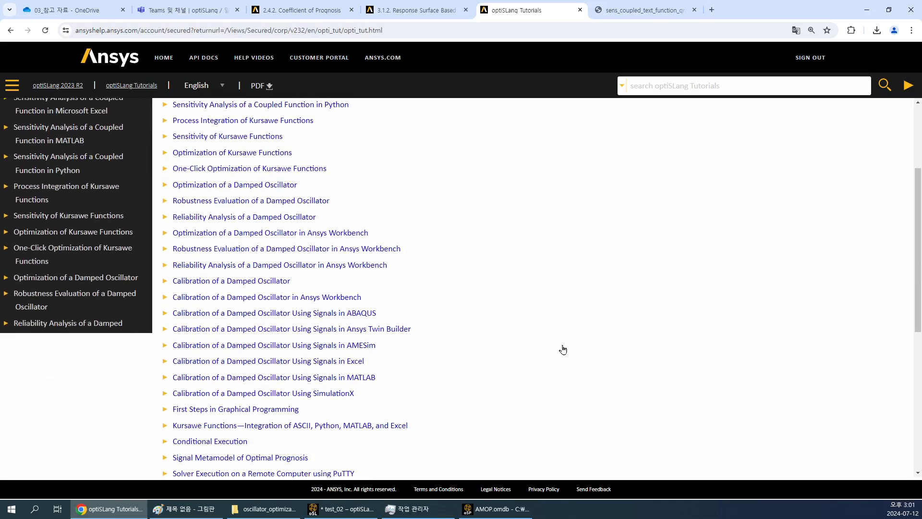
{"action": "left_click", "coordinate": [164, 282]}
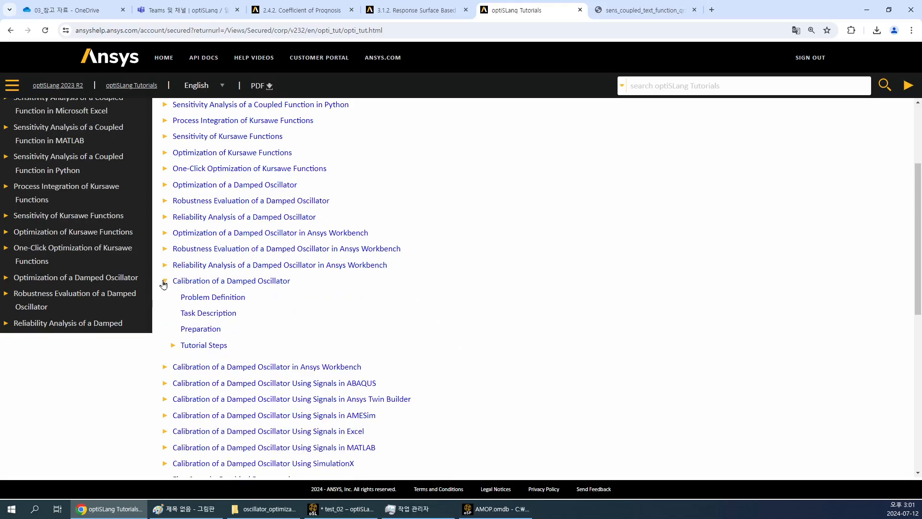
{"action": "left_click", "coordinate": [176, 347]}
{"action": "scroll", "coordinate": [262, 369], "scroll_direction": "down", "scroll_amount": 1}
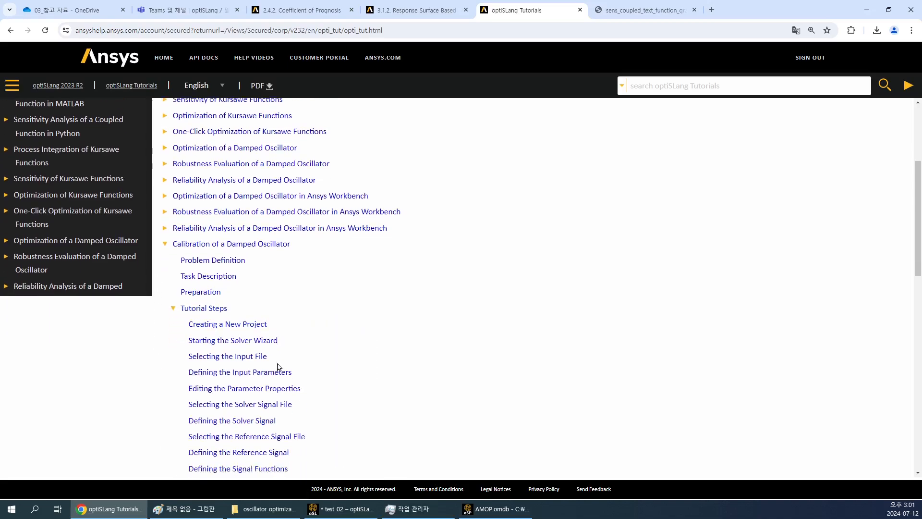
{"action": "left_click", "coordinate": [260, 317]}
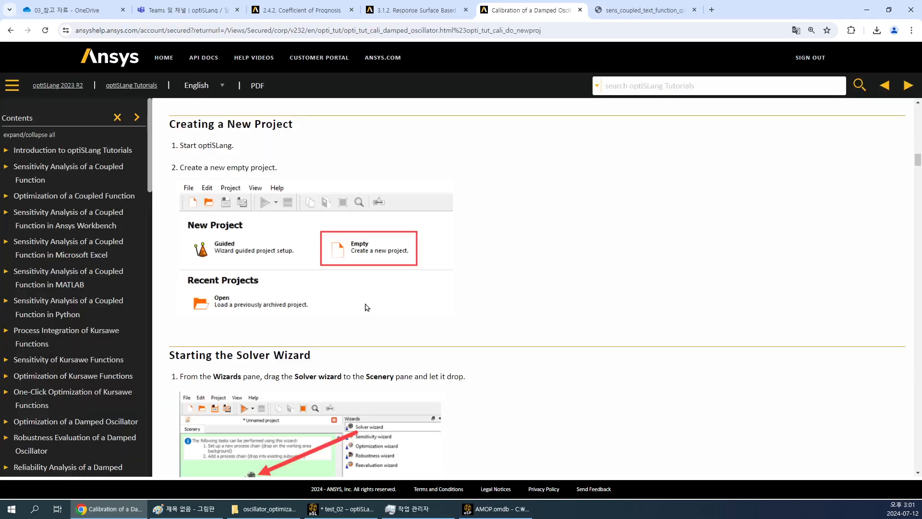
Examine the calibration tutorial's parameter setup, the bounds for m, k, D and Ekin, and the solver signal definition
{"action": "scroll", "coordinate": [546, 316], "scroll_direction": "down", "scroll_amount": 20}
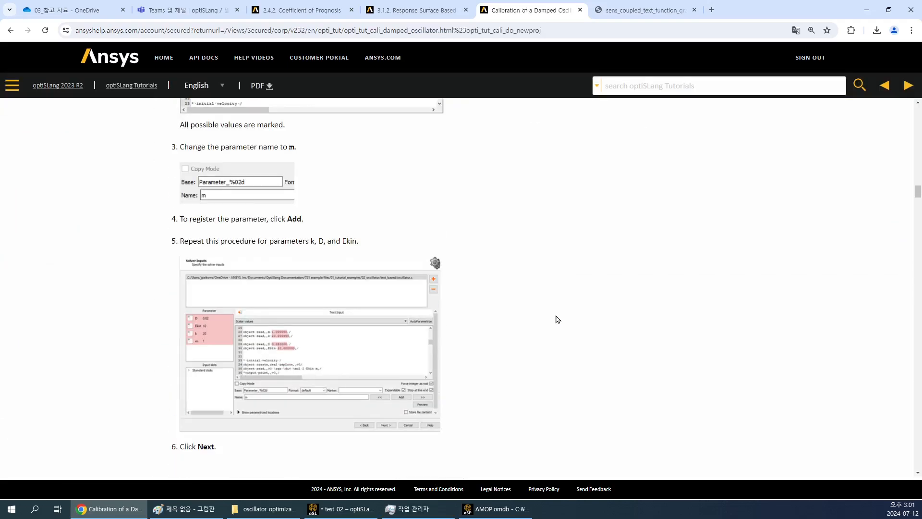
{"action": "scroll", "coordinate": [593, 325], "scroll_direction": "down", "scroll_amount": 7}
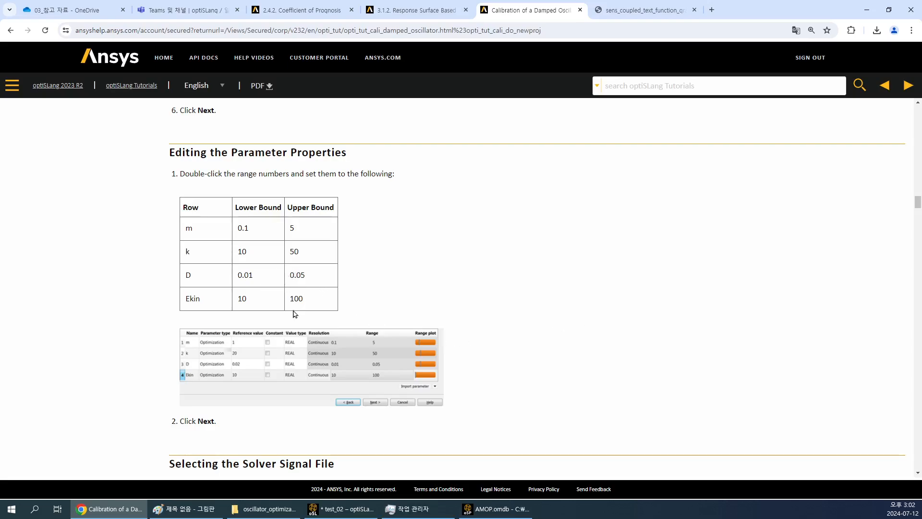
{"action": "scroll", "coordinate": [295, 314], "scroll_direction": "down", "scroll_amount": 1}
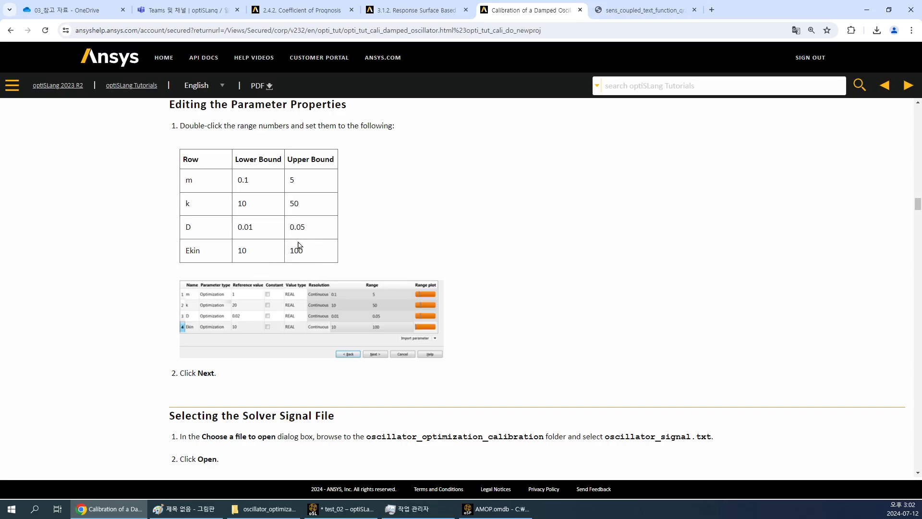
{"action": "scroll", "coordinate": [278, 240], "scroll_direction": "down", "scroll_amount": 2}
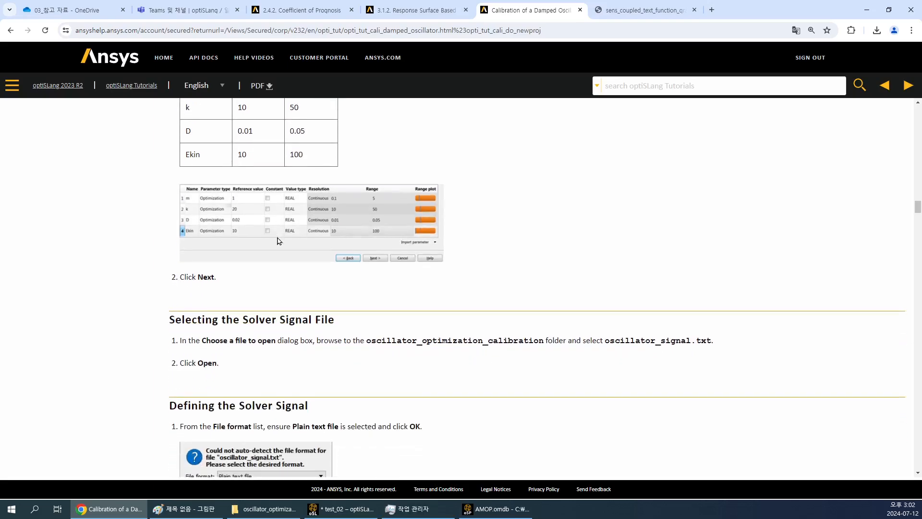
{"action": "scroll", "coordinate": [278, 240], "scroll_direction": "up", "scroll_amount": 1}
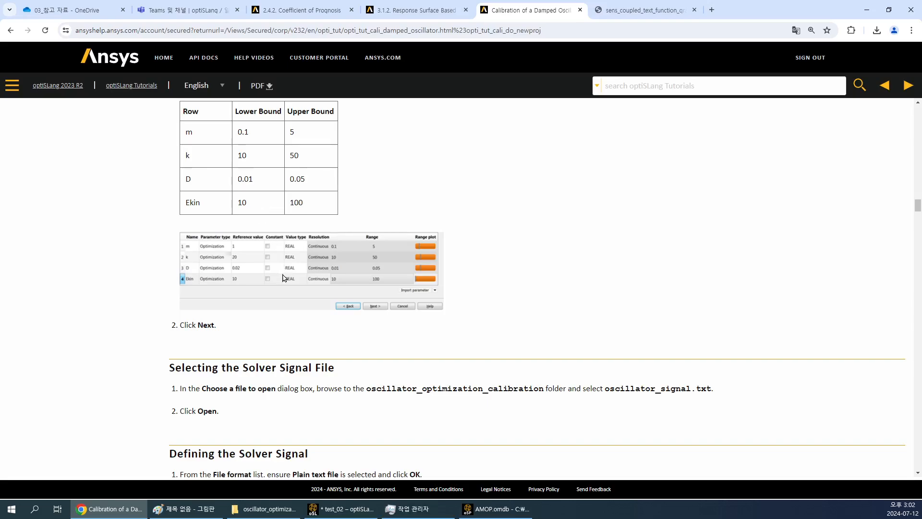
{"action": "scroll", "coordinate": [285, 289], "scroll_direction": "down", "scroll_amount": 6}
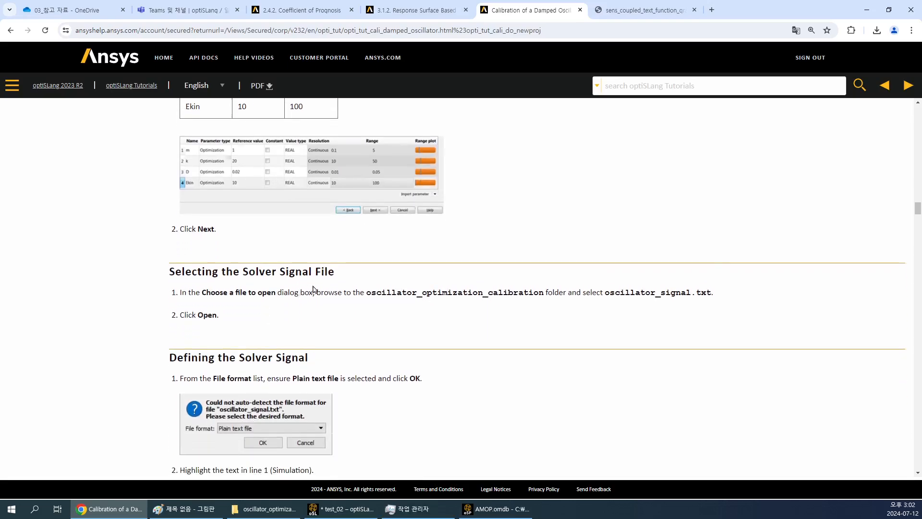
{"action": "scroll", "coordinate": [482, 295], "scroll_direction": "down", "scroll_amount": 5}
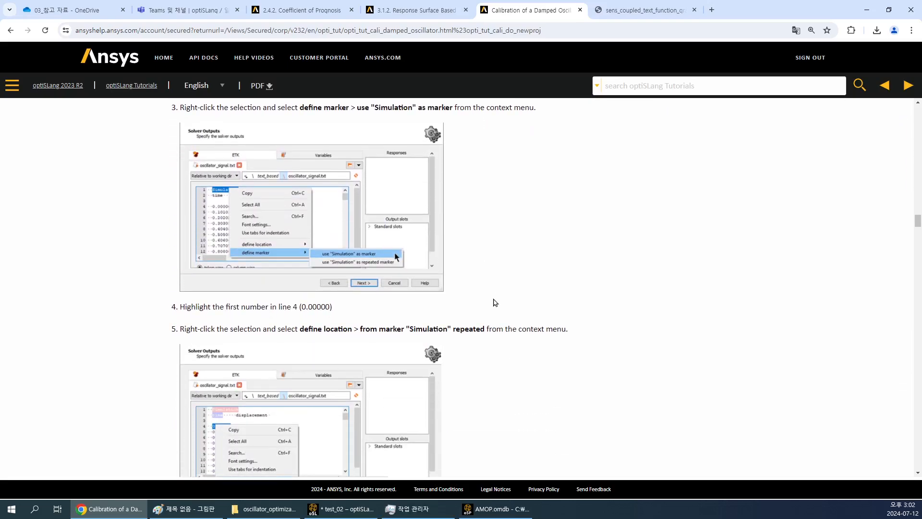
Switch back to the AMOP Approximation Monitoring window, look over the full signal plot and close that plot
{"action": "left_click", "coordinate": [865, 8]}
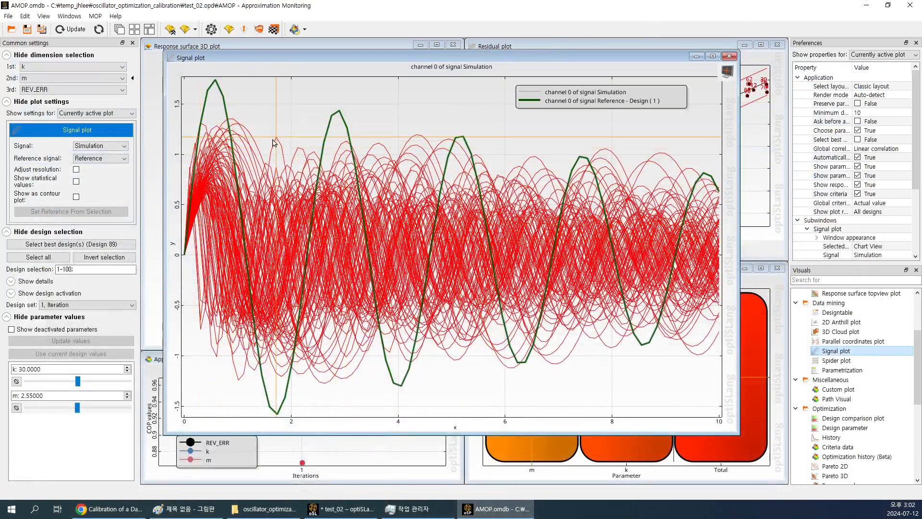
{"action": "scroll", "coordinate": [279, 132], "scroll_direction": "down", "scroll_amount": 2}
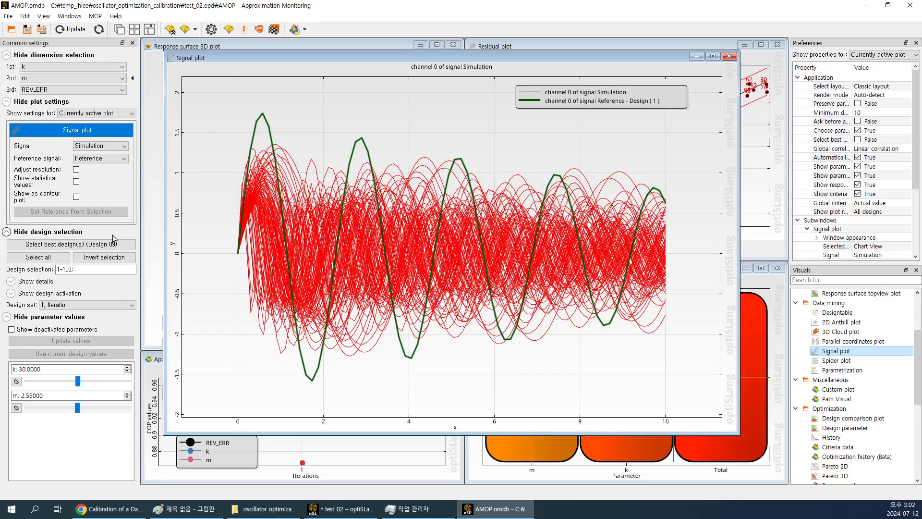
{"action": "left_click", "coordinate": [731, 58]}
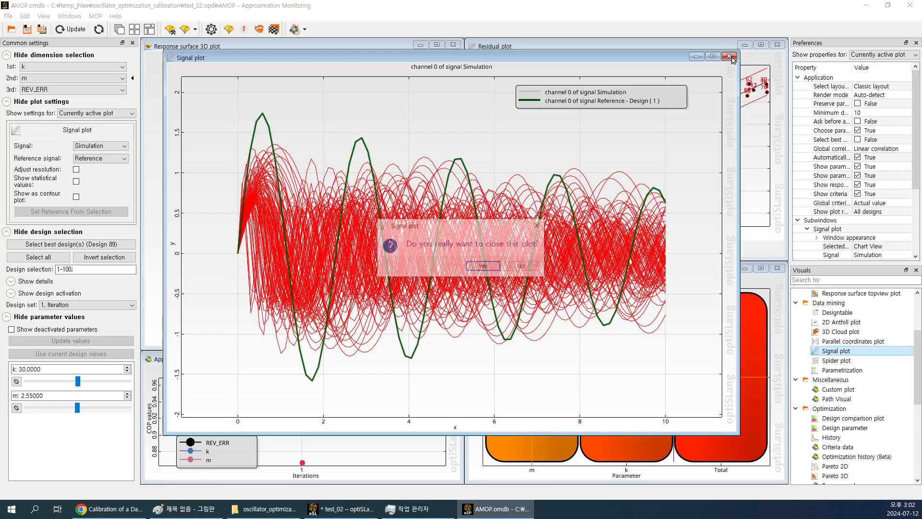
{"action": "left_click", "coordinate": [486, 267]}
{"action": "left_click", "coordinate": [433, 176]}
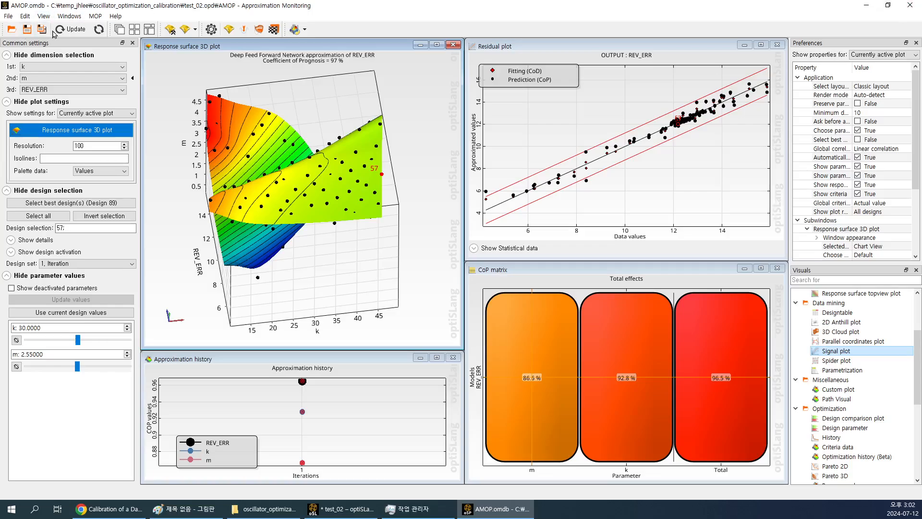
Save the AMOP monitoring database and quit the monitoring window
{"action": "left_click", "coordinate": [26, 28]}
{"action": "left_click", "coordinate": [468, 275]}
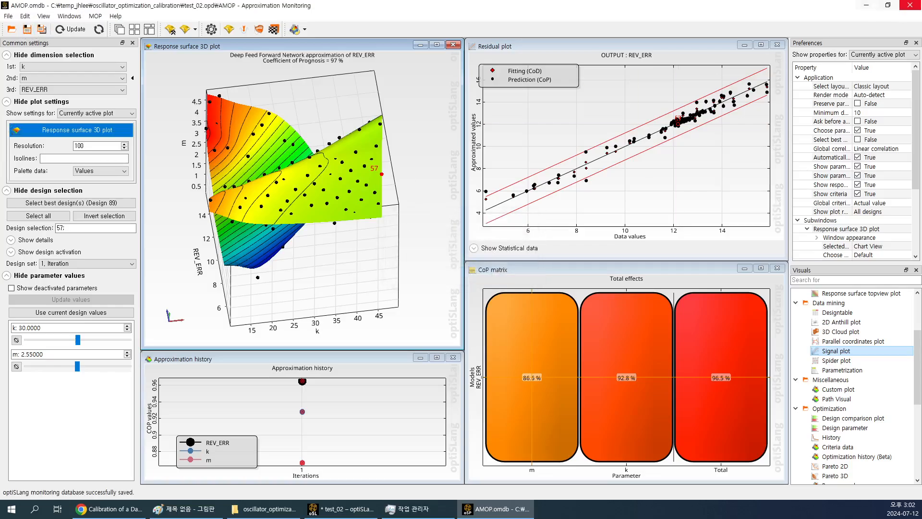
{"action": "left_click", "coordinate": [910, 6]}
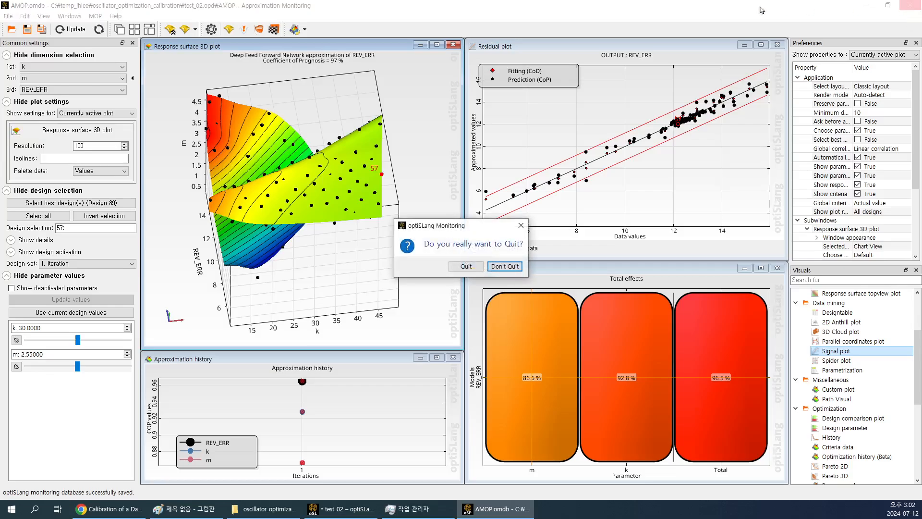
{"action": "left_click", "coordinate": [464, 270]}
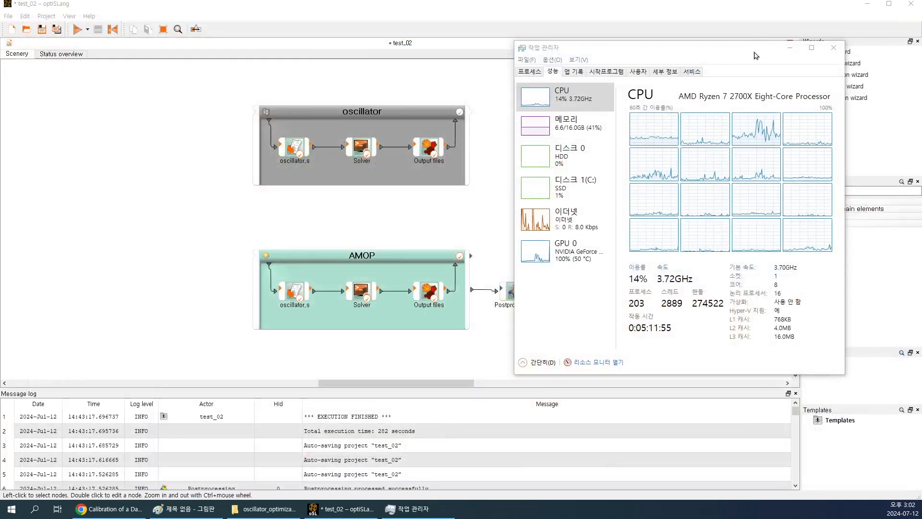
Close the Task Manager and select the AMOP system in the test_02 scenery
{"action": "left_click", "coordinate": [845, 45]}
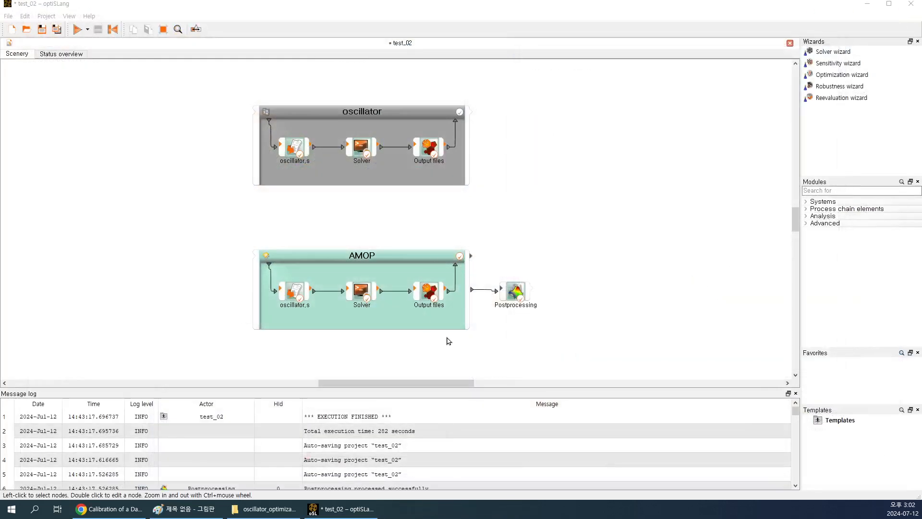
{"action": "left_click", "coordinate": [421, 260]}
{"action": "left_click_drag", "start_coordinate": [429, 386], "coordinate": [453, 385]}
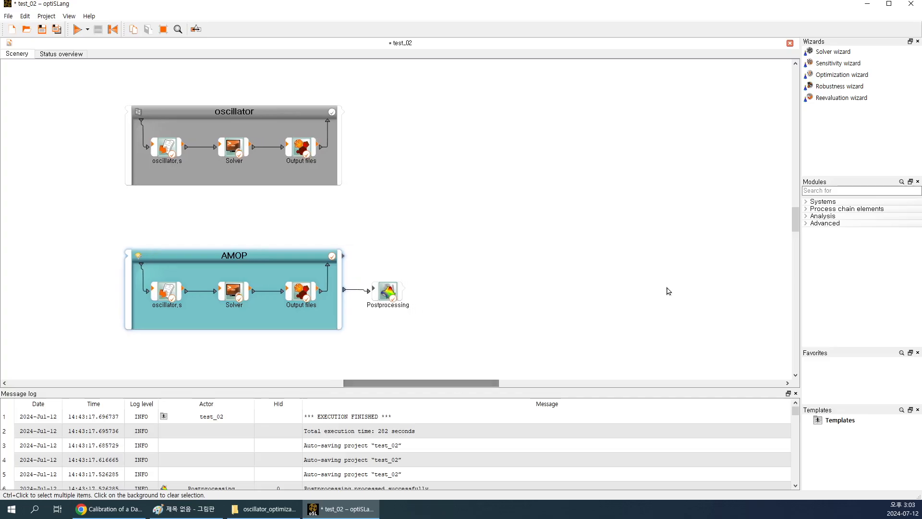
Add a One-Click Optimization to AMOP with the Optimization wizard, using the MOP Solver, minimizing REV_ERR and validating 1 best design, and auto-arrange the scenery
{"action": "left_click_drag", "start_coordinate": [860, 78], "coordinate": [306, 258]}
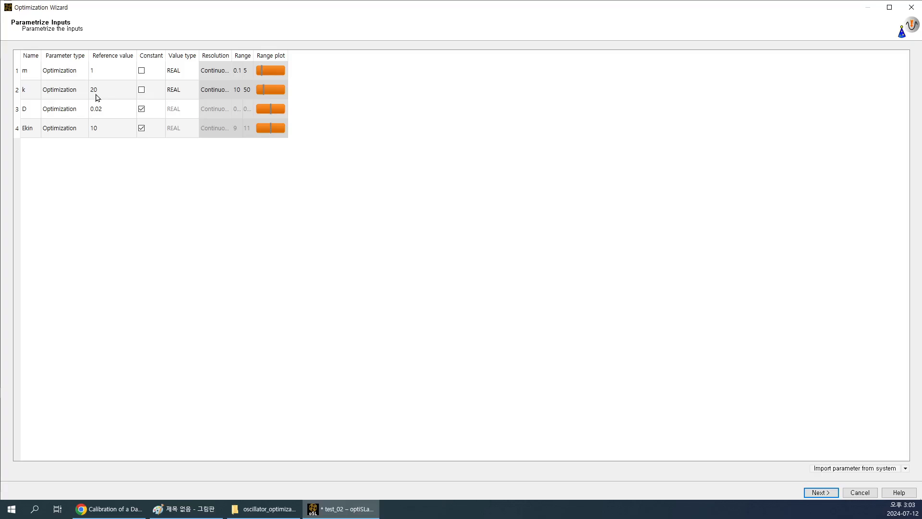
{"action": "left_click", "coordinate": [817, 492]}
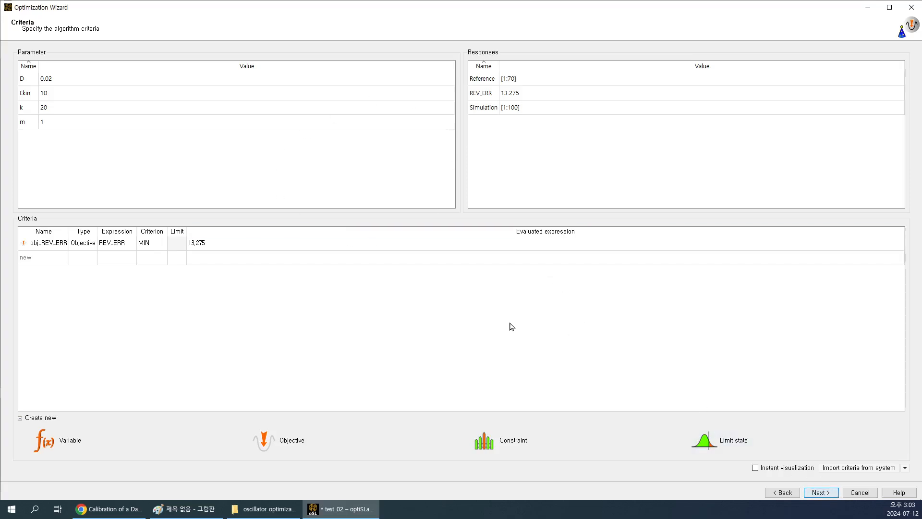
{"action": "left_click", "coordinate": [820, 492]}
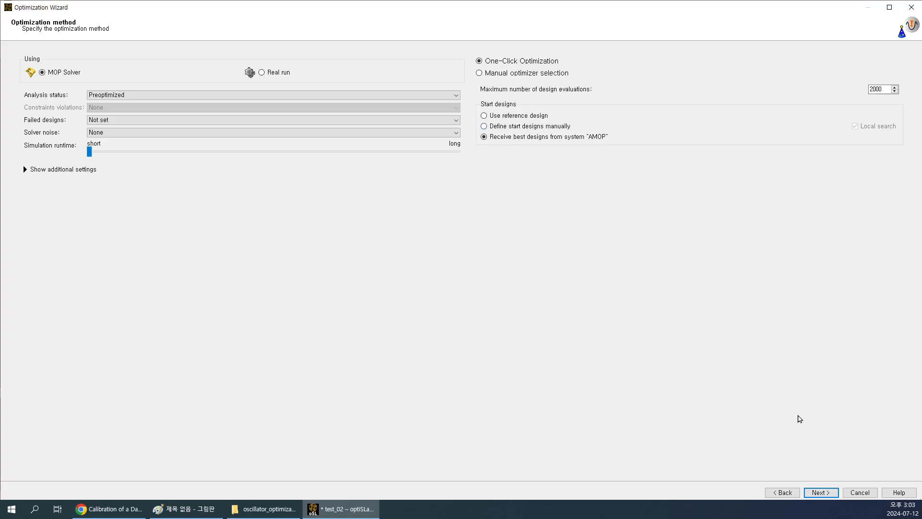
{"action": "left_click", "coordinate": [822, 493]}
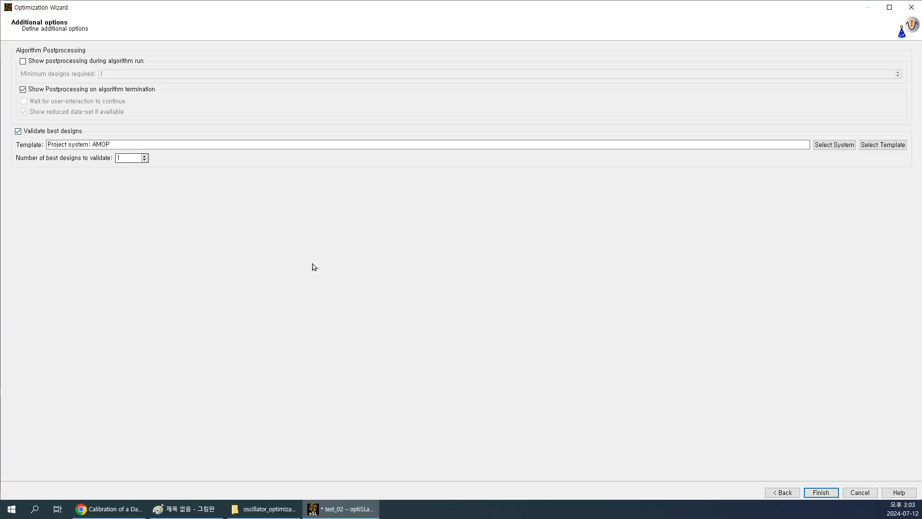
{"action": "left_click", "coordinate": [822, 493]}
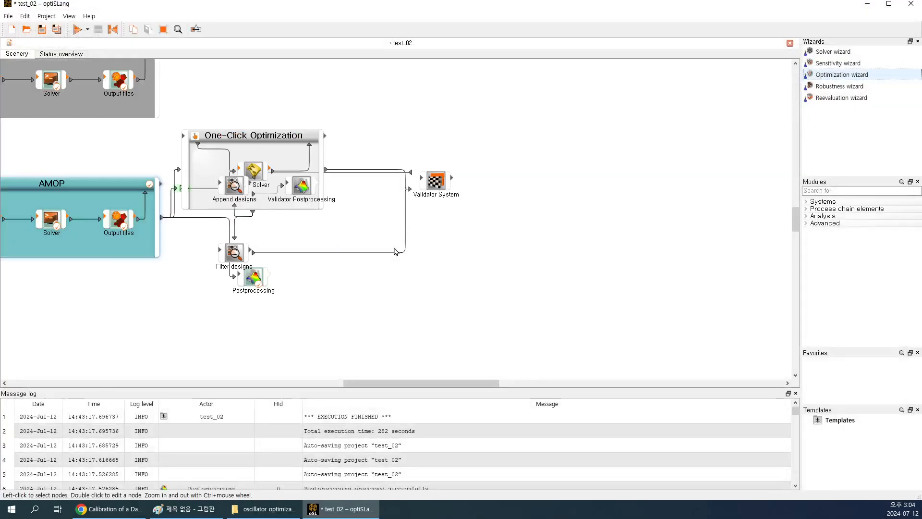
{"action": "left_click", "coordinate": [163, 30]}
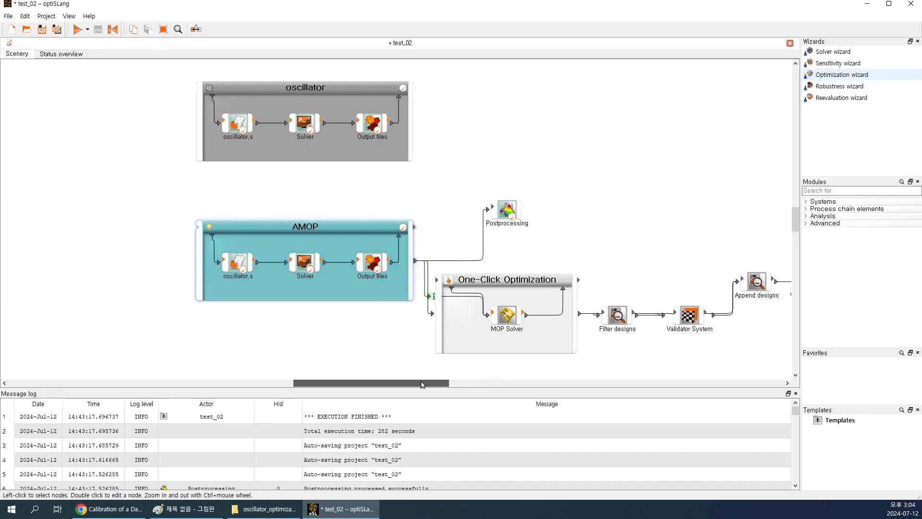
Save the test_02 project and start its run to execute the One-Click Optimization, then clear the node selection
{"action": "left_click", "coordinate": [41, 29]}
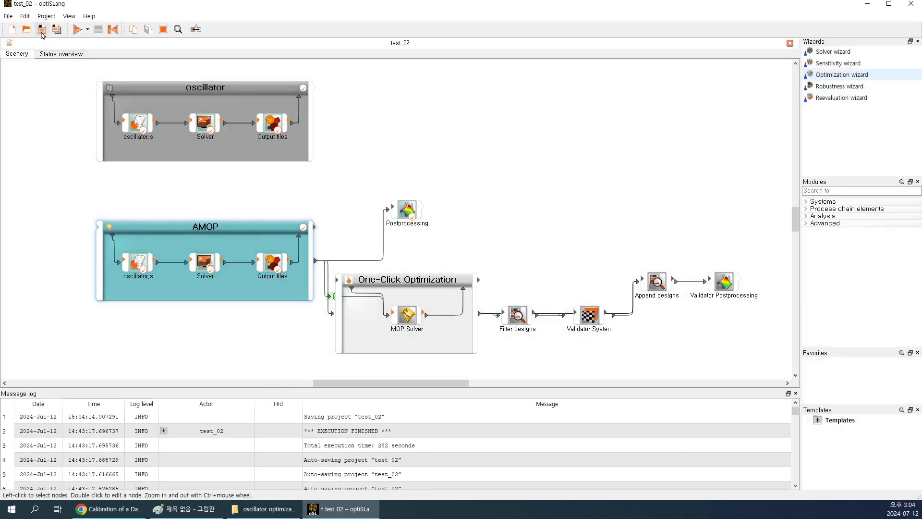
{"action": "left_click", "coordinate": [79, 32]}
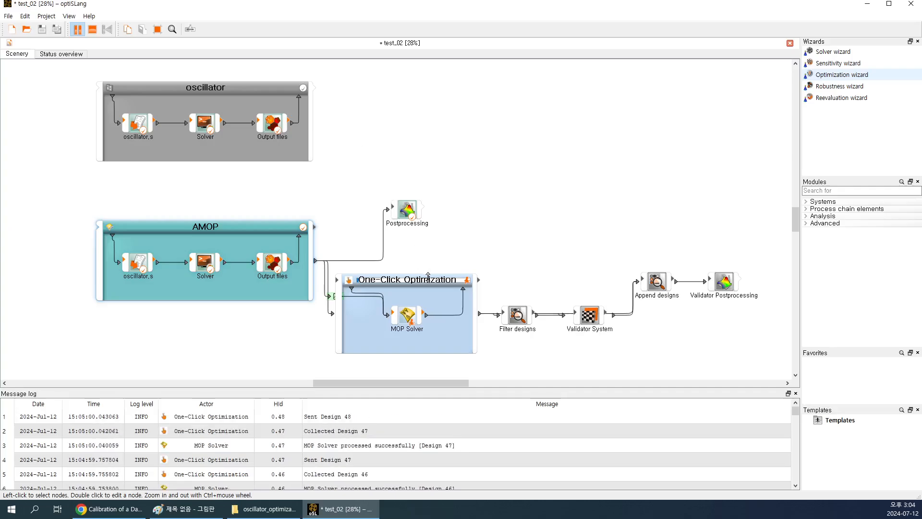
{"action": "left_click", "coordinate": [515, 243]}
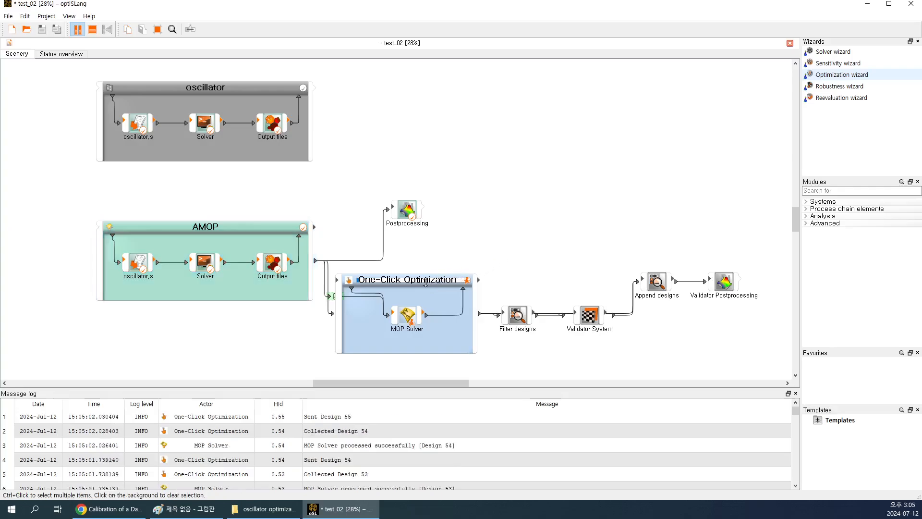
Check the Validator Postprocessing settings and look through the result designs of the running One-Click Optimization, closing both dialogs
{"action": "double_click", "coordinate": [724, 282]}
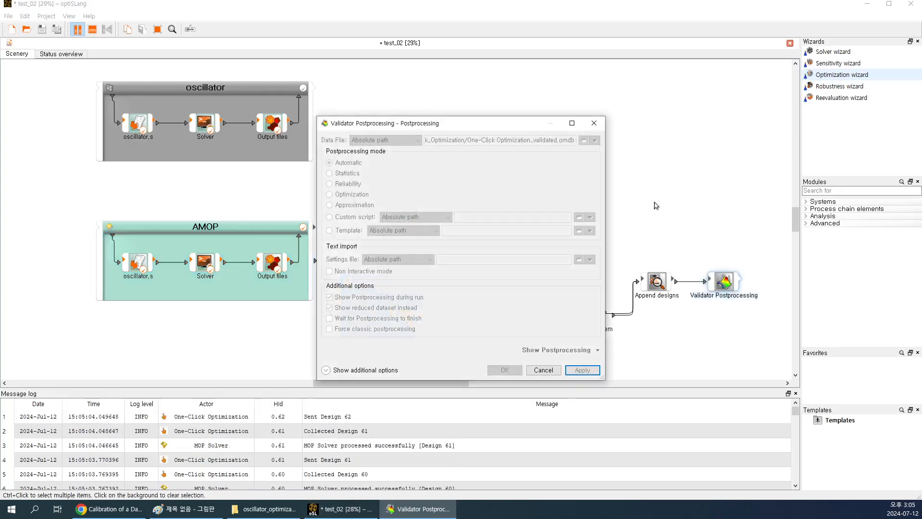
{"action": "left_click", "coordinate": [594, 123]}
{"action": "left_click", "coordinate": [440, 286]}
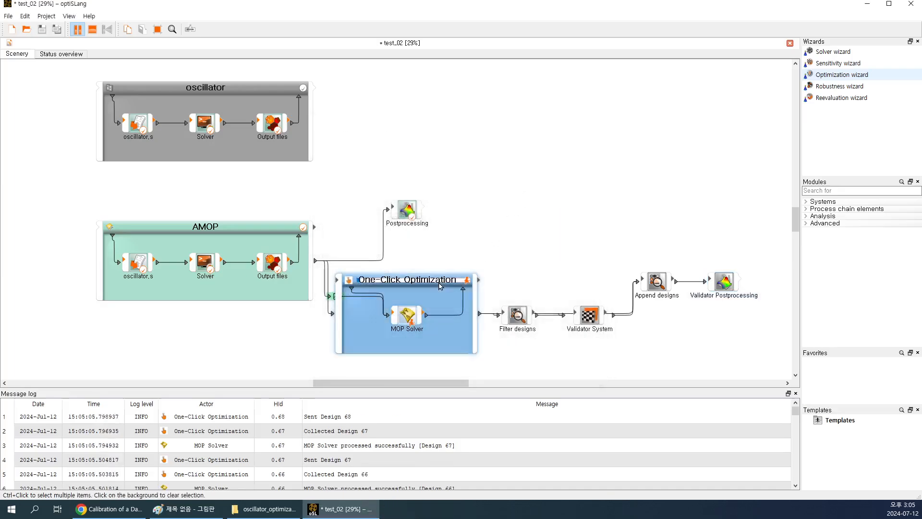
{"action": "double_click", "coordinate": [441, 286]}
{"action": "left_click", "coordinate": [451, 217]}
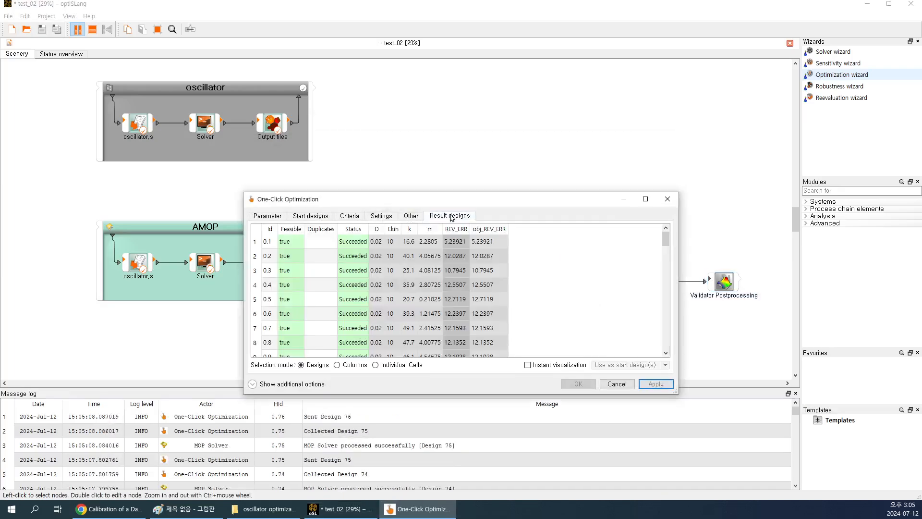
{"action": "scroll", "coordinate": [665, 290], "scroll_direction": "down", "scroll_amount": 20}
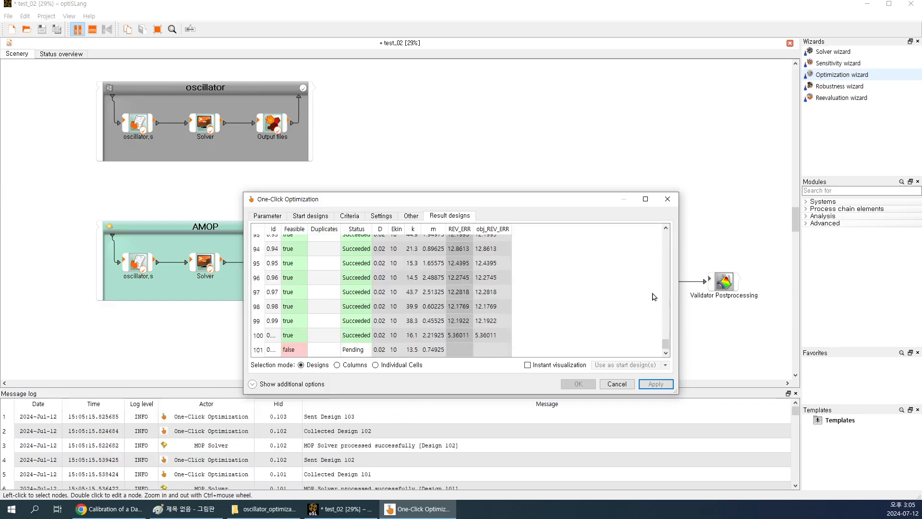
{"action": "left_click", "coordinate": [667, 198]}
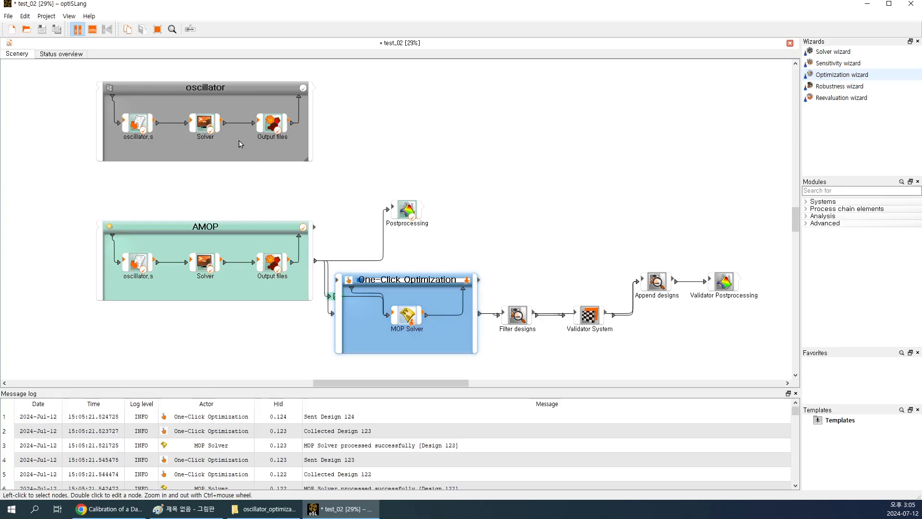
Open the AMOP results from the Postprocessing node and reload the monitoring window as Optimization
{"action": "left_click", "coordinate": [407, 208]}
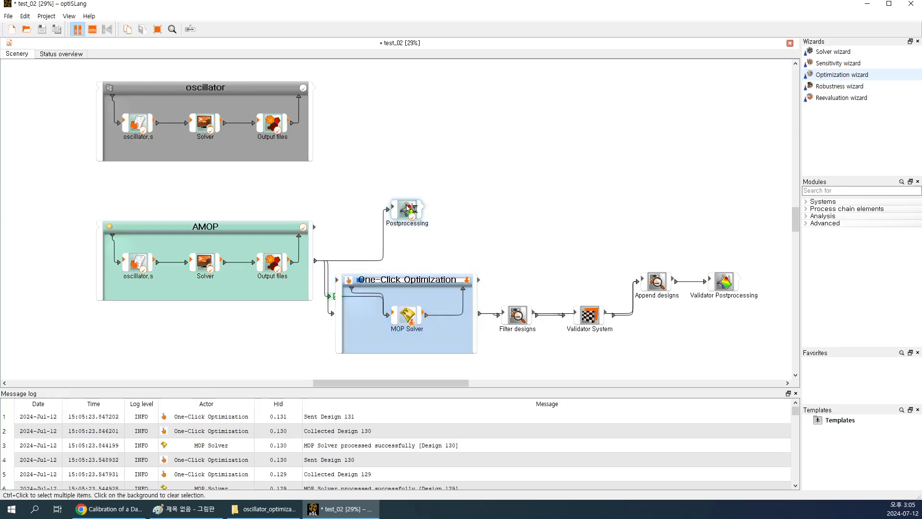
{"action": "double_click", "coordinate": [347, 300]}
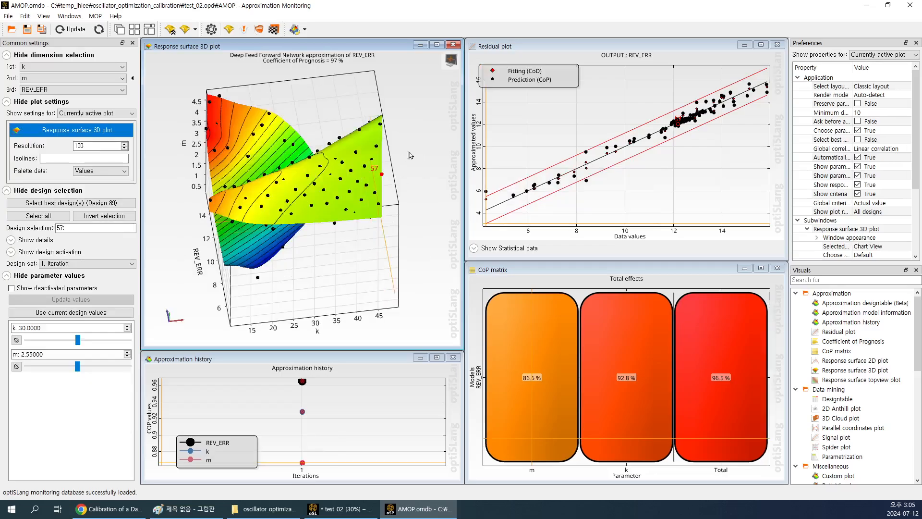
{"action": "left_click", "coordinate": [245, 30]}
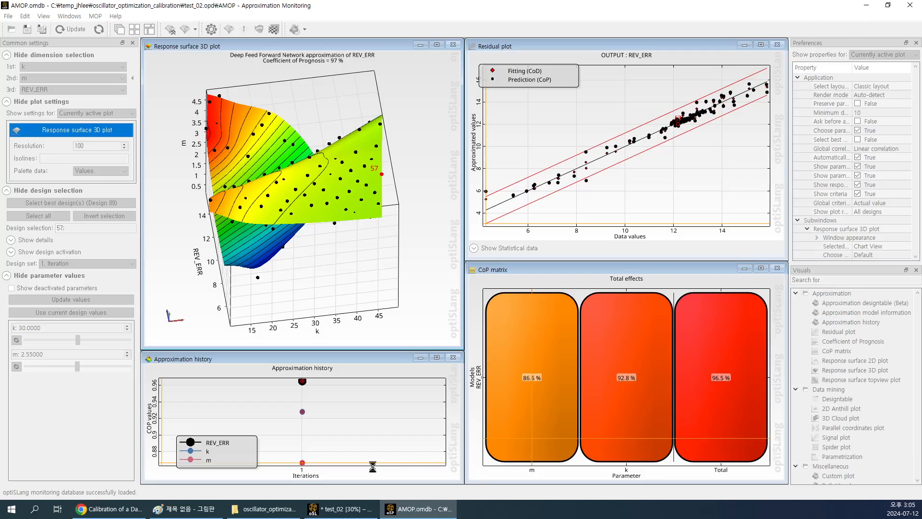
{"action": "left_click", "coordinate": [416, 515]}
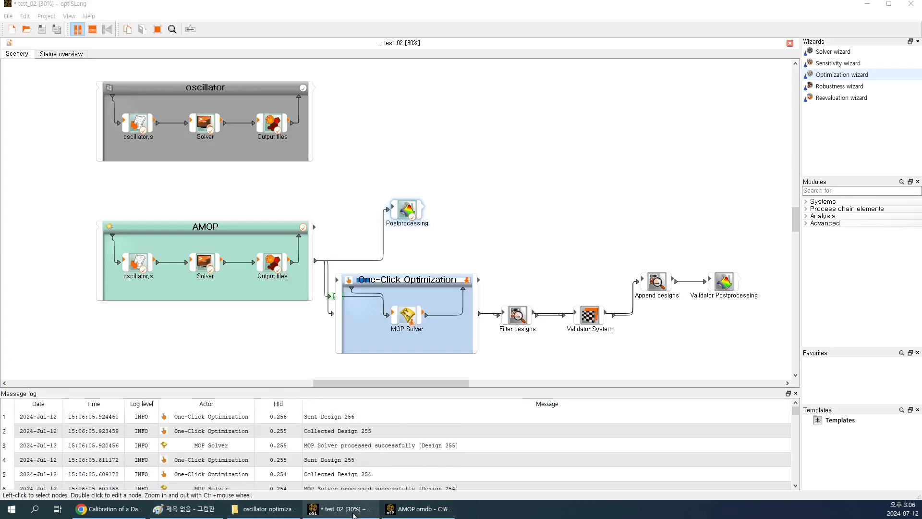
{"action": "left_click", "coordinate": [410, 513]}
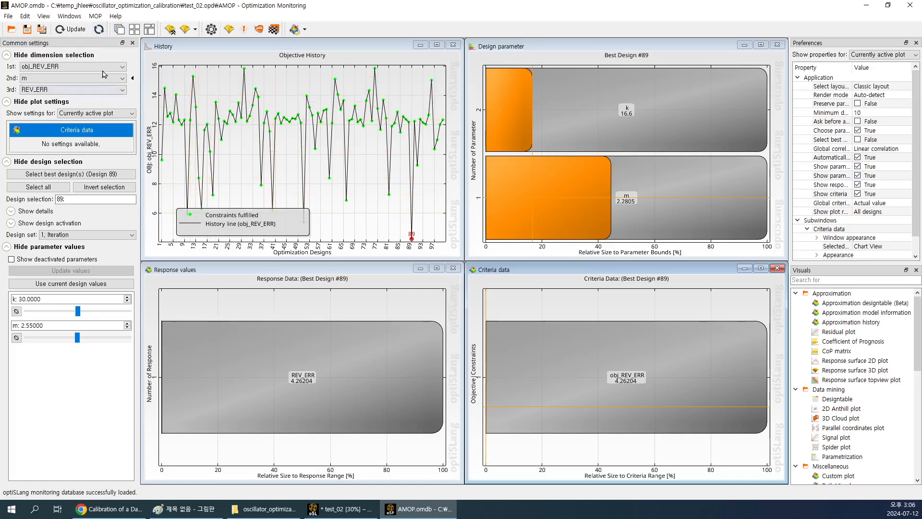
Turn on automatic updating in Optimization Monitoring, update the data and select the best design
{"action": "left_click", "coordinate": [99, 31]}
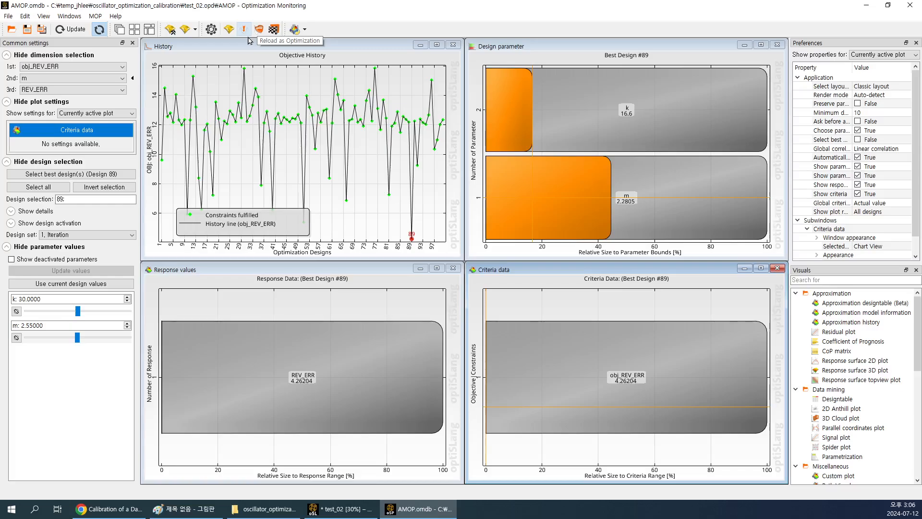
{"action": "left_click", "coordinate": [76, 30]}
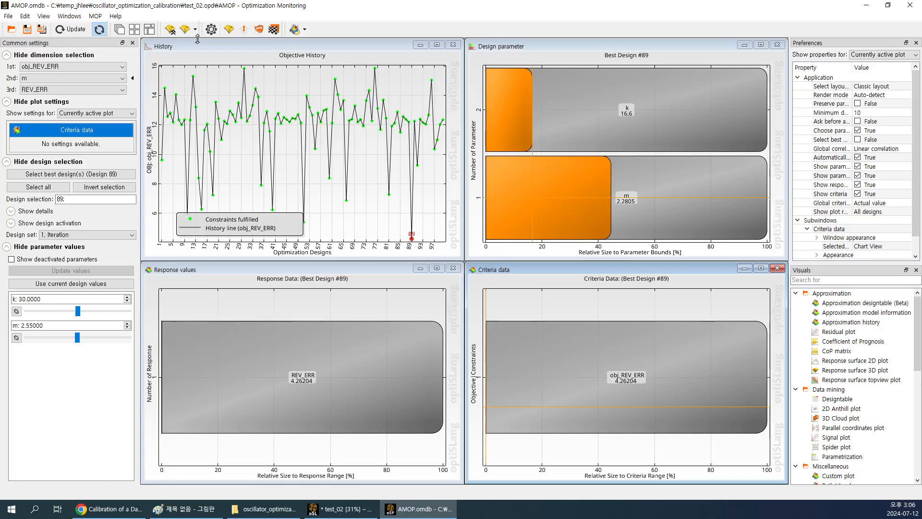
{"action": "left_click", "coordinate": [77, 30]}
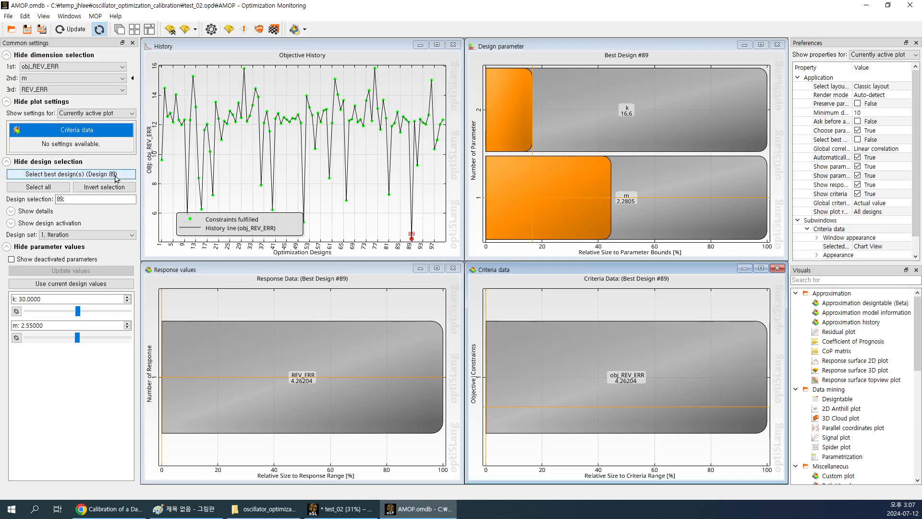
{"action": "left_click", "coordinate": [115, 177]}
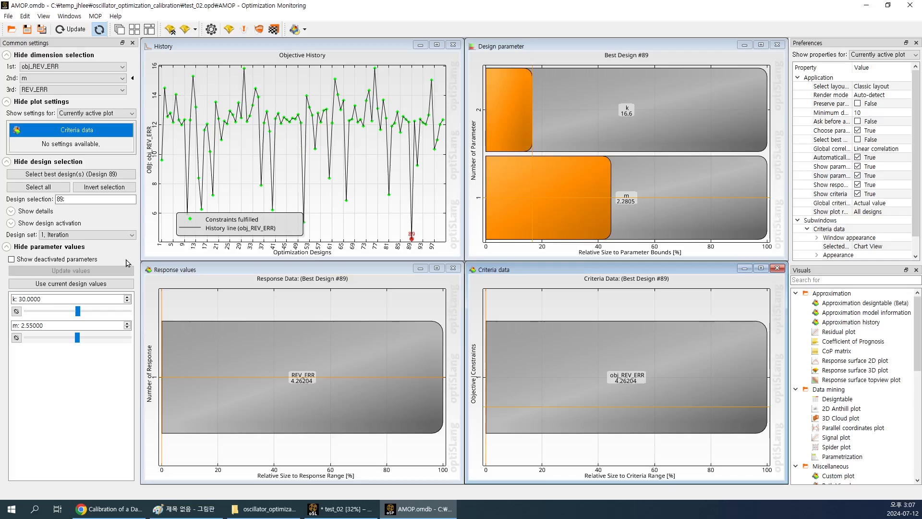
Check the run's progress in the scenery, update the monitoring data again and minimize the monitoring window
{"action": "left_click", "coordinate": [349, 511]}
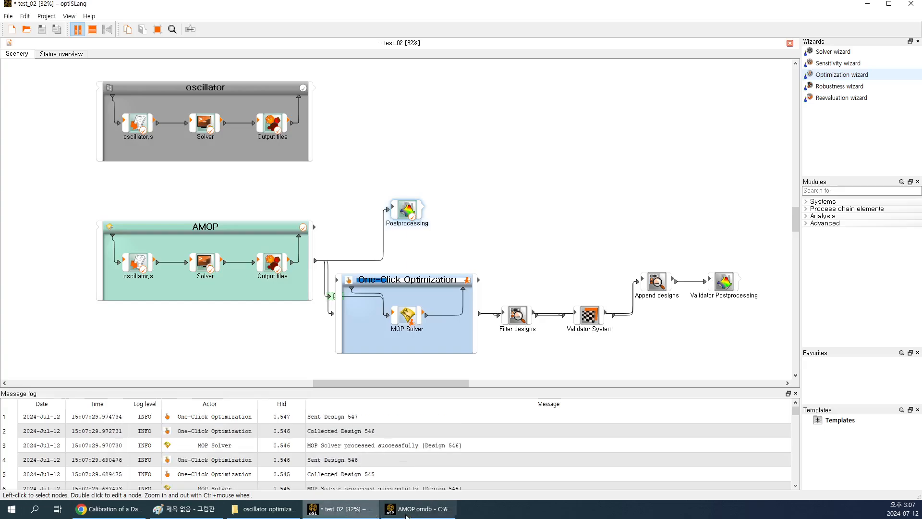
{"action": "left_click", "coordinate": [418, 509]}
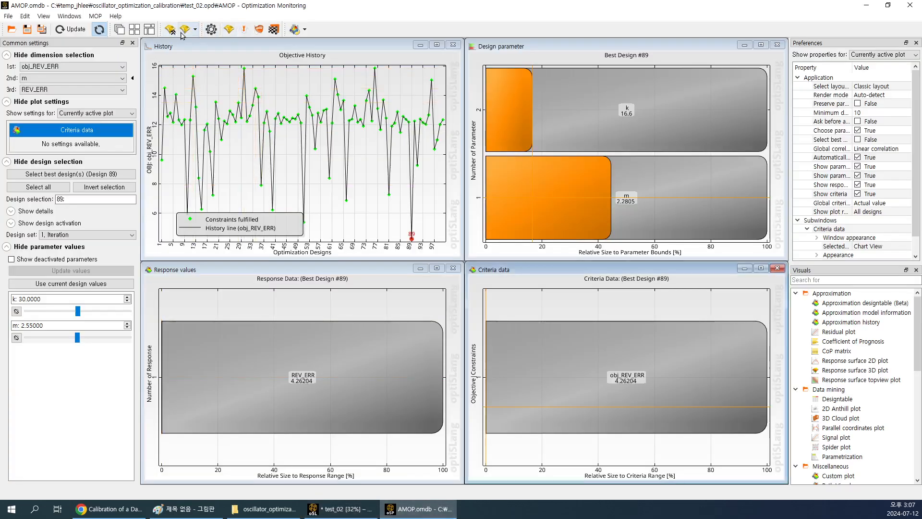
{"action": "left_click", "coordinate": [77, 29]}
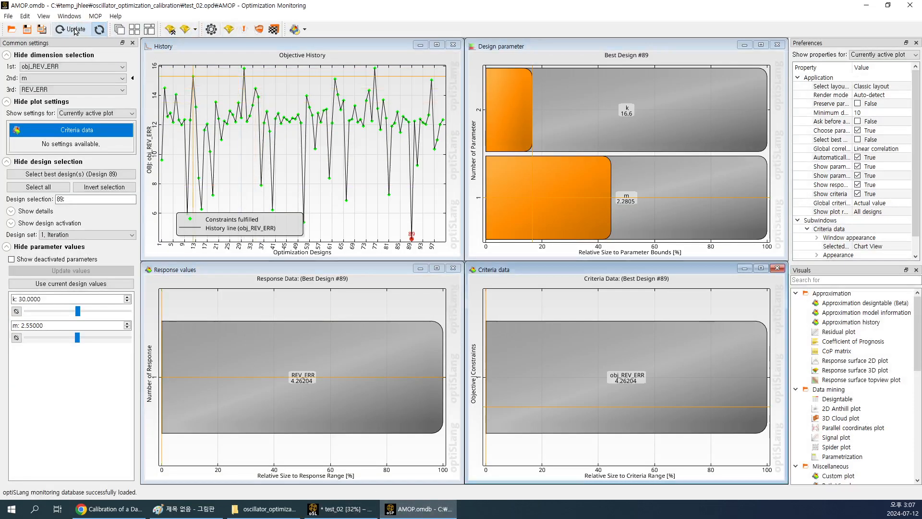
{"action": "left_click", "coordinate": [75, 32]}
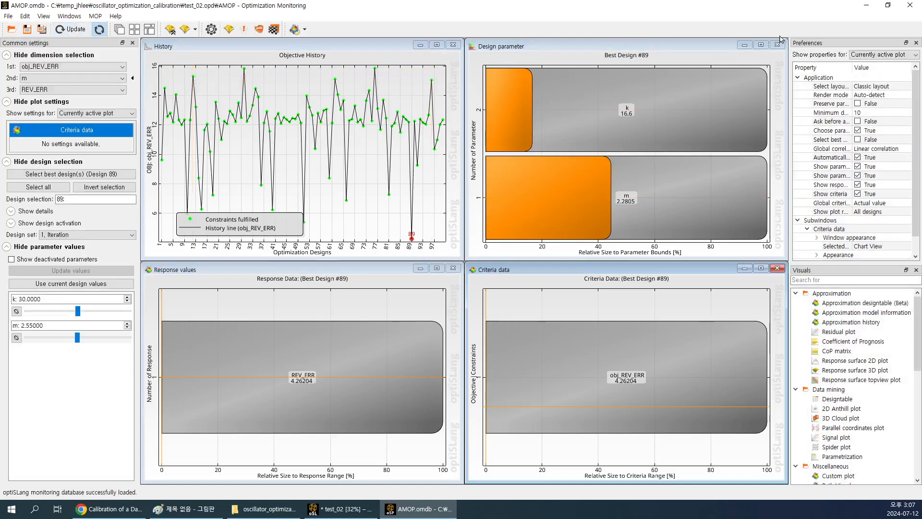
{"action": "left_click", "coordinate": [866, 5]}
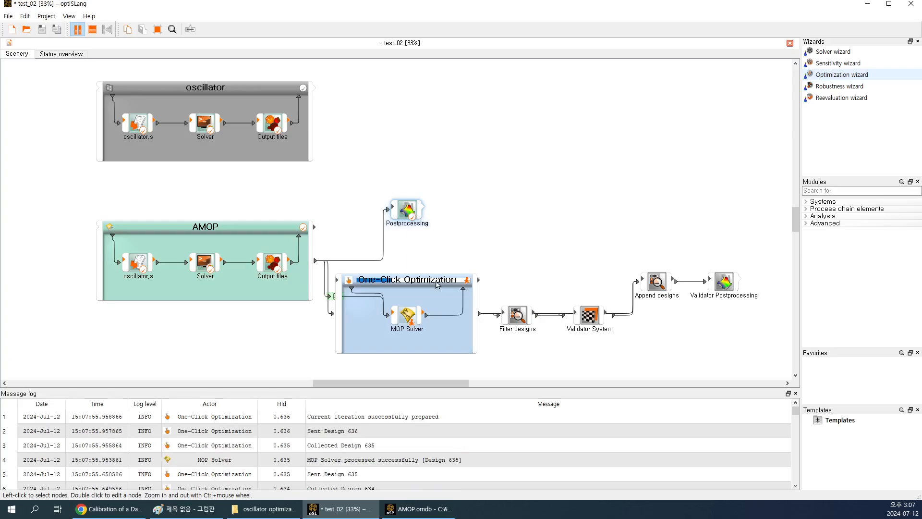
Open the One-Click Optimization's result designs, sort them by descending Id and fit the column widths to their contents
{"action": "double_click", "coordinate": [429, 279]}
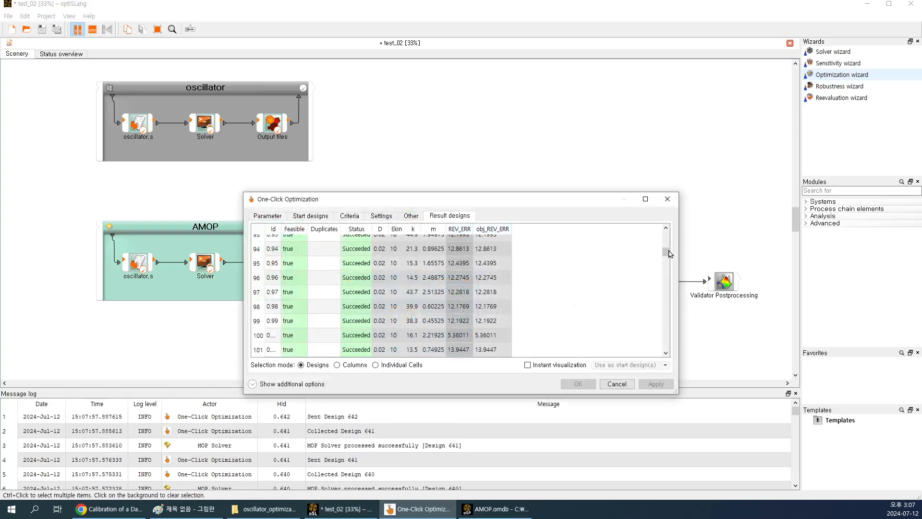
{"action": "left_click_drag", "start_coordinate": [666, 252], "coordinate": [402, 210]}
{"action": "left_click", "coordinate": [273, 229]}
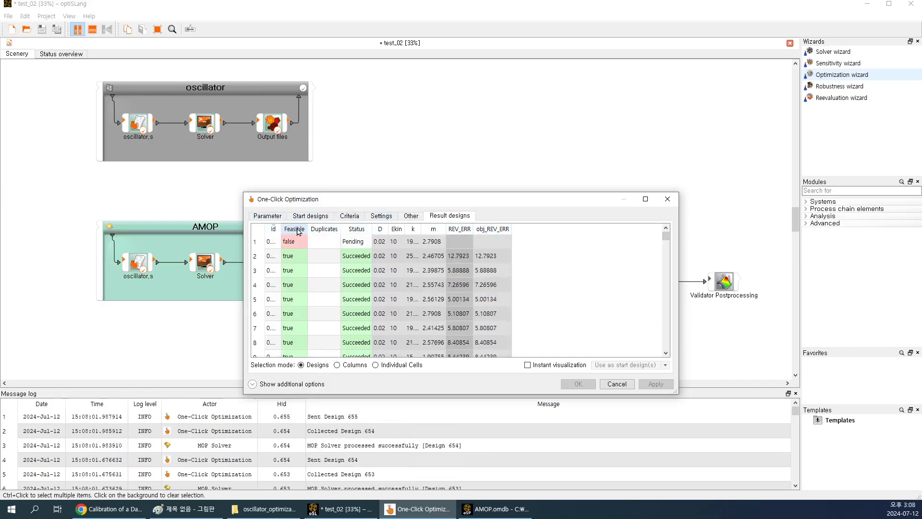
{"action": "right_click", "coordinate": [287, 230]}
{"action": "left_click", "coordinate": [321, 239]}
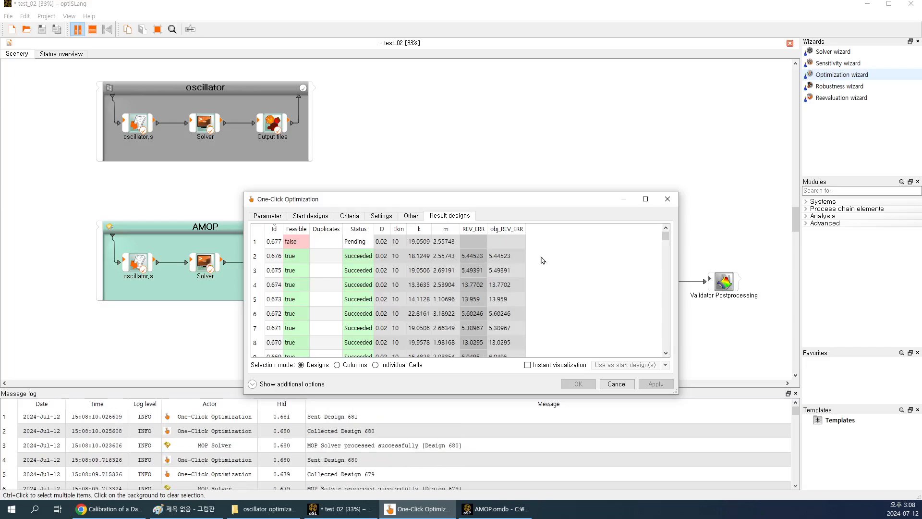
Compare the result designs by ascending obj_REV_ERR and return the table to descending Id order
{"action": "left_click", "coordinate": [511, 231]}
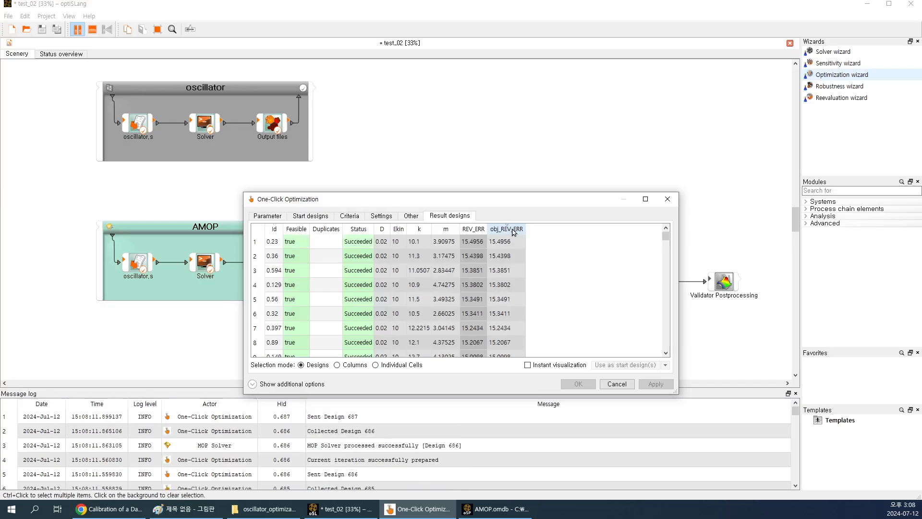
{"action": "left_click", "coordinate": [513, 231]}
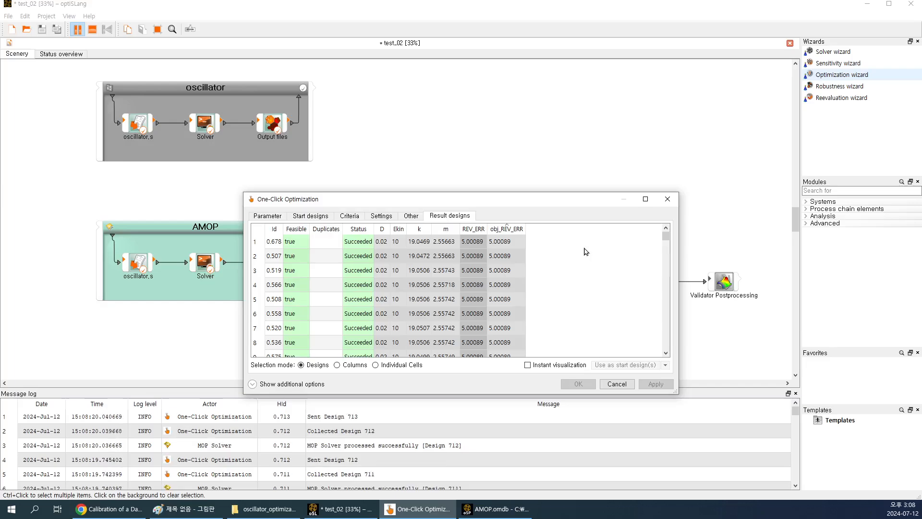
{"action": "left_click", "coordinate": [273, 228]}
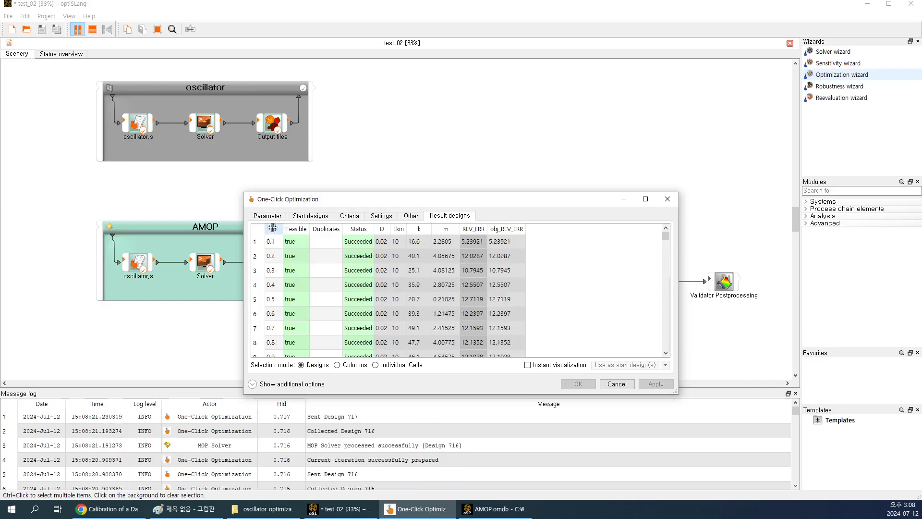
{"action": "left_click", "coordinate": [272, 229]}
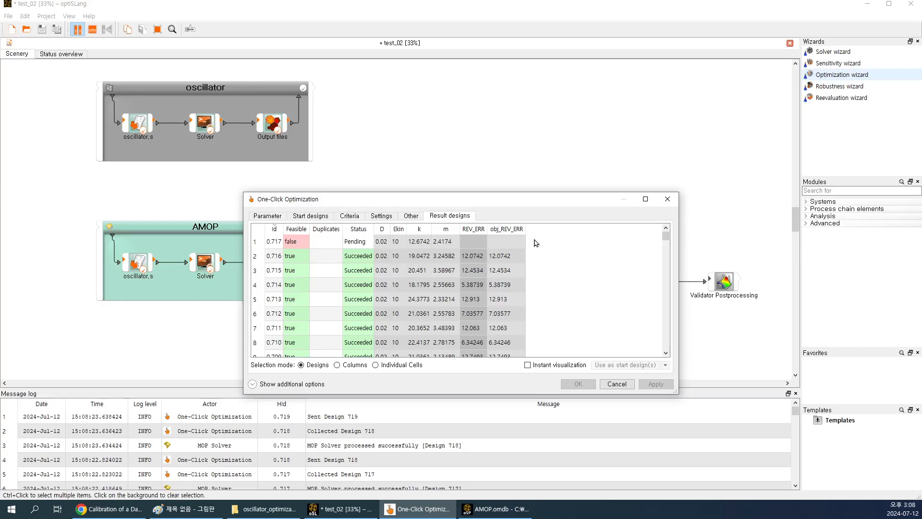
Move the results dialog clear of the One-Click Optimization node, turn on instant visualization and sort the designs by ascending obj_REV_ERR
{"action": "left_click_drag", "start_coordinate": [530, 207], "coordinate": [608, 71]}
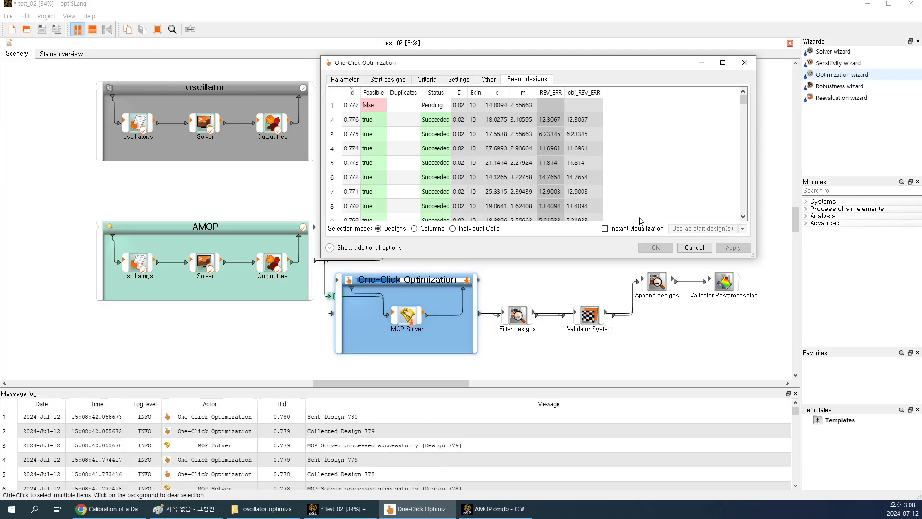
{"action": "left_click", "coordinate": [331, 247]}
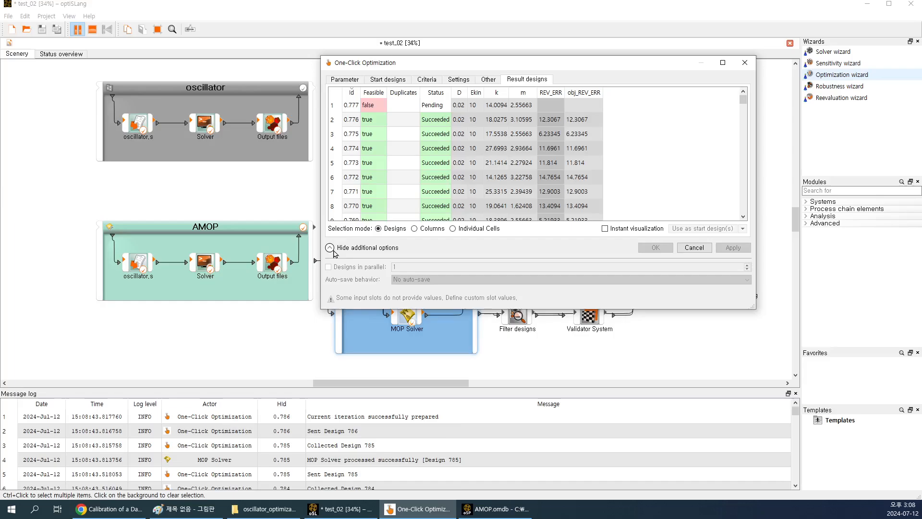
{"action": "left_click", "coordinate": [331, 248]}
{"action": "left_click", "coordinate": [606, 229]}
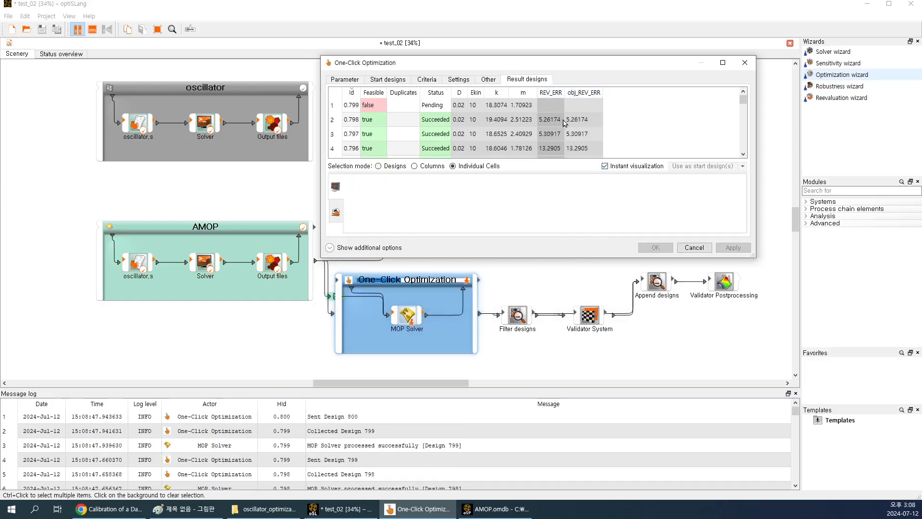
{"action": "left_click", "coordinate": [571, 94]}
{"action": "left_click", "coordinate": [581, 106]}
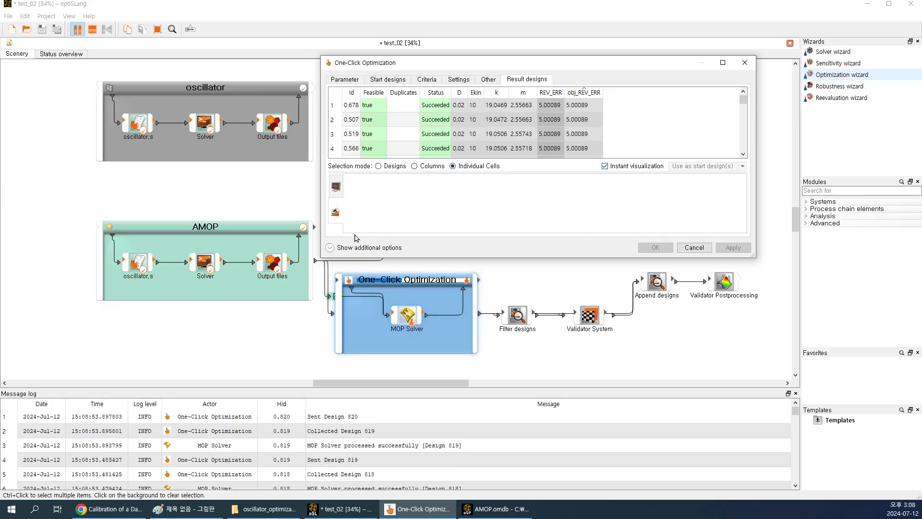
Turn off instant visualization, expand the additional options and move the dialog clear of the One-Click Optimization node
{"action": "left_click", "coordinate": [329, 247]}
{"action": "left_click", "coordinate": [604, 166]}
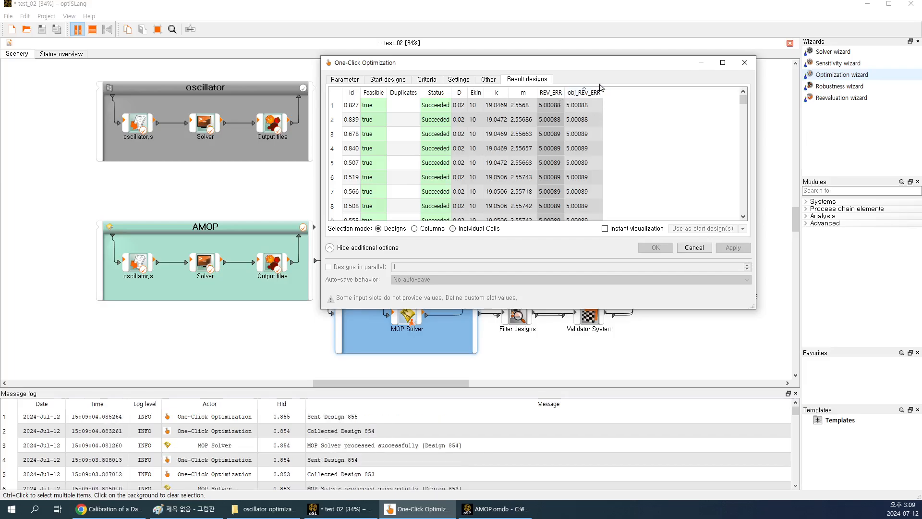
{"action": "left_click_drag", "start_coordinate": [614, 67], "coordinate": [591, 26]}
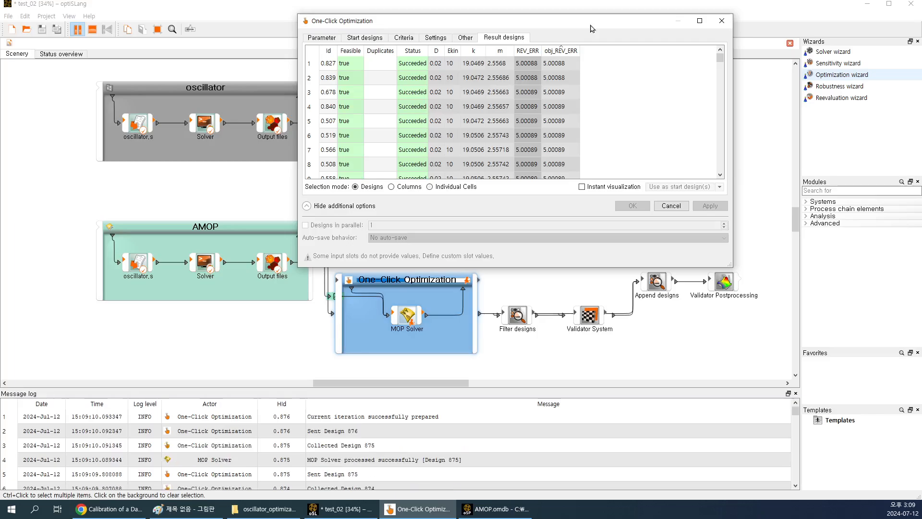
Close the One-Click Optimization results dialog and automatically rearrange the workflow nodes in the scenery
{"action": "left_click", "coordinate": [722, 20]}
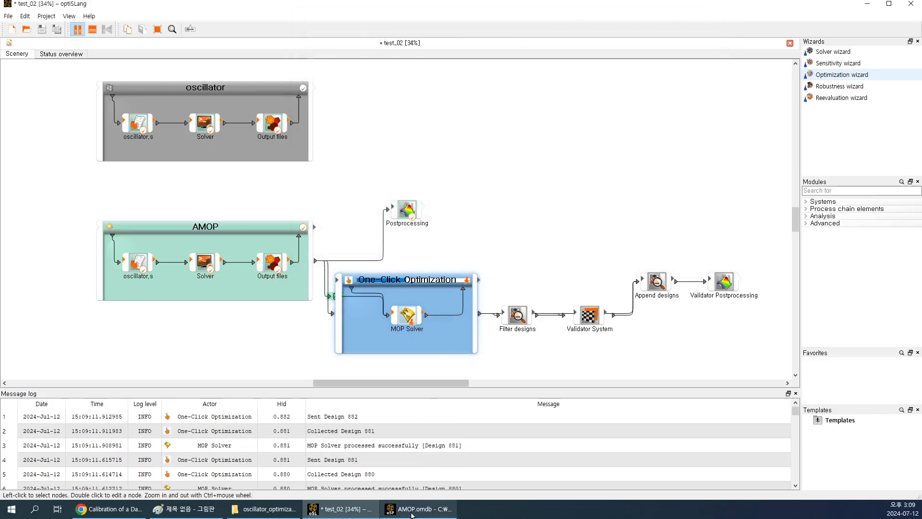
{"action": "left_click", "coordinate": [430, 514]}
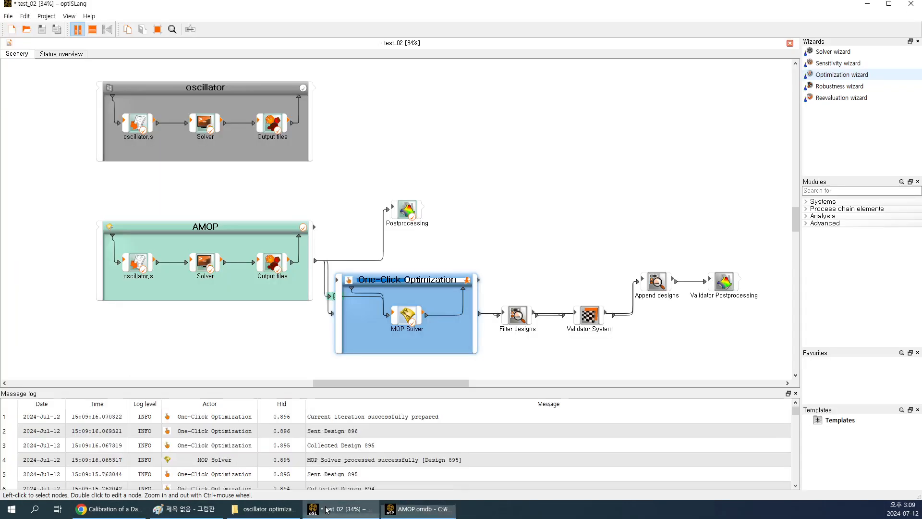
{"action": "left_click", "coordinate": [341, 509]}
{"action": "left_click", "coordinate": [425, 256]}
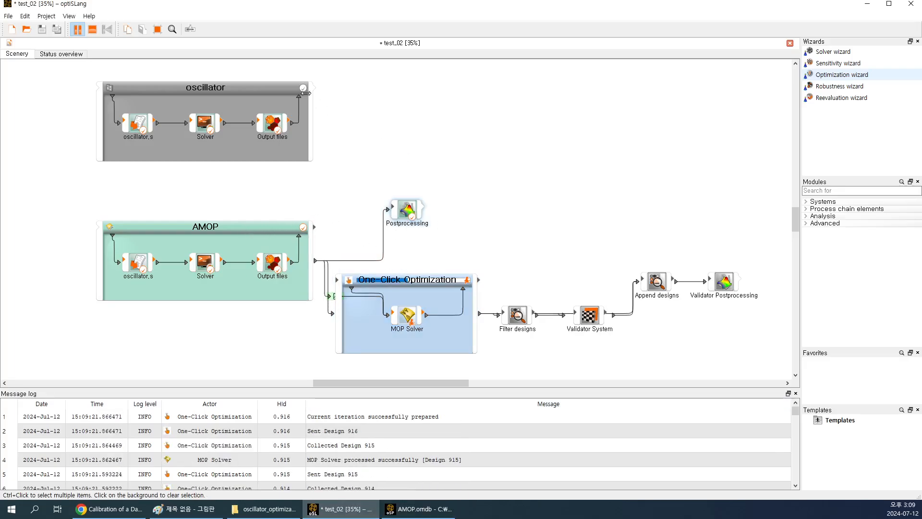
{"action": "left_click", "coordinate": [156, 29]}
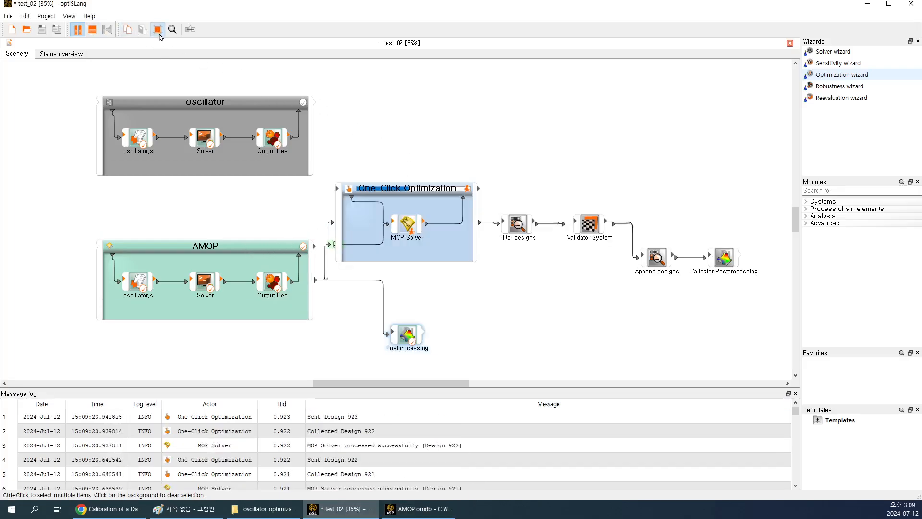
{"action": "left_click", "coordinate": [157, 29]}
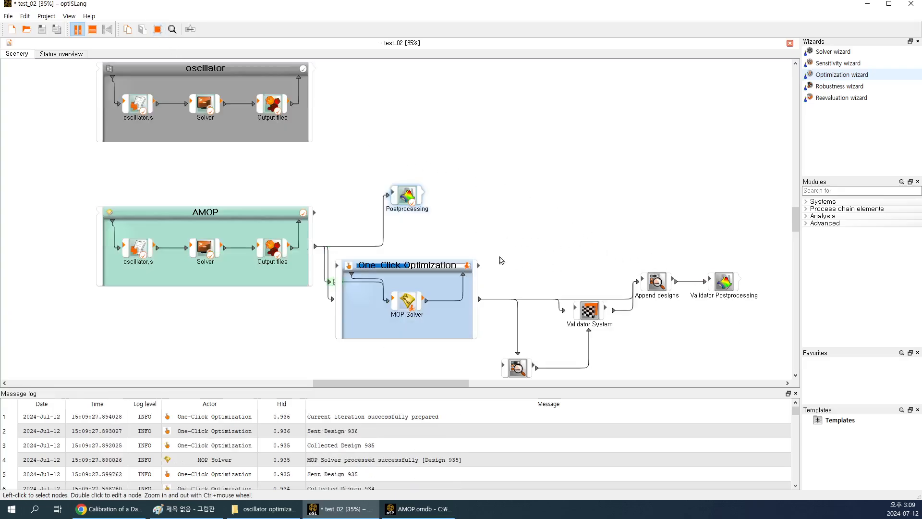
{"action": "scroll", "coordinate": [485, 232], "scroll_direction": "down", "scroll_amount": 2}
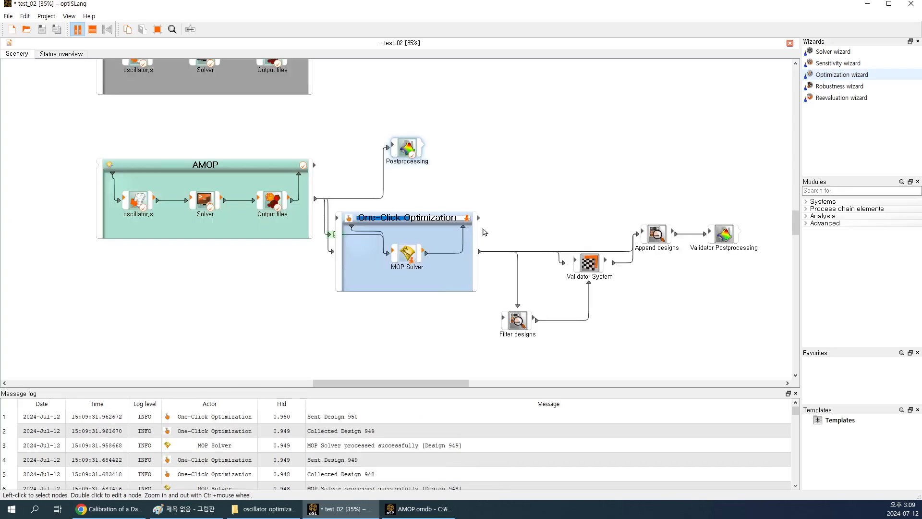
Refresh the AMOP Optimization Monitoring, reload it as Optimization, turn off automatic updating and quit the monitoring
{"action": "left_click", "coordinate": [417, 509]}
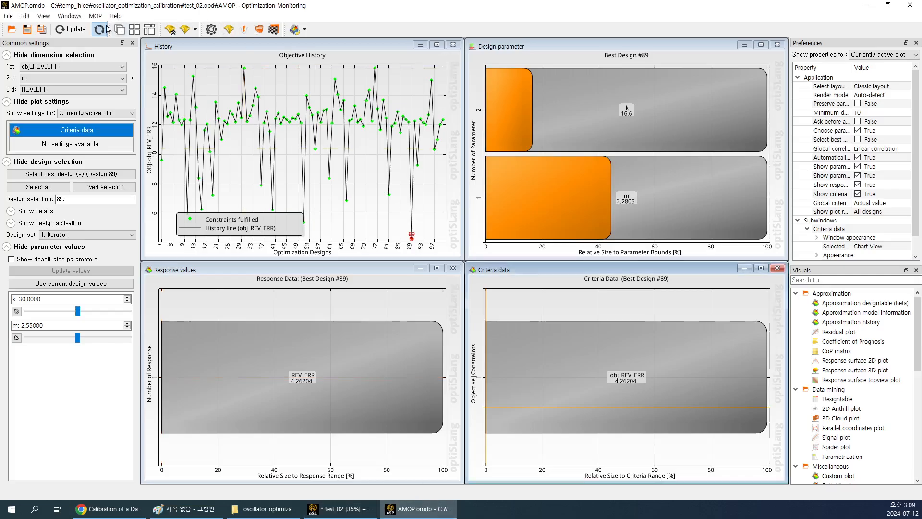
{"action": "left_click", "coordinate": [76, 28]}
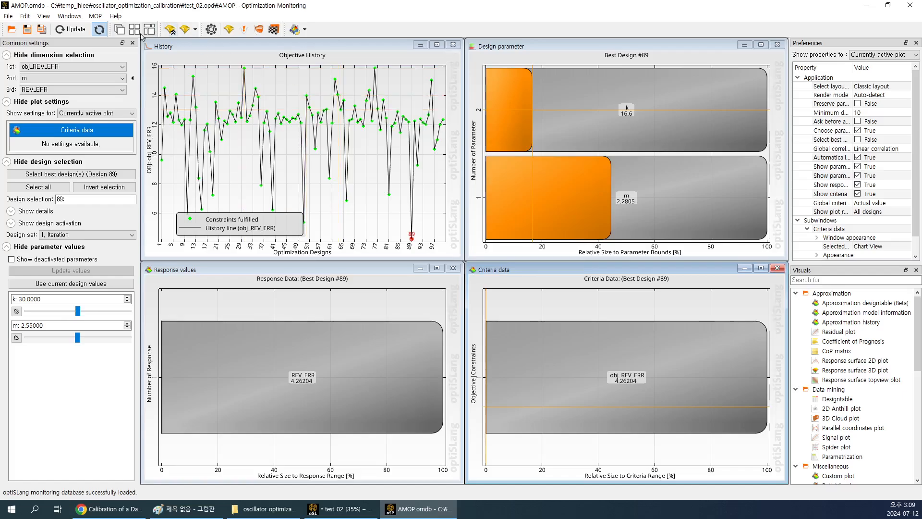
{"action": "left_click", "coordinate": [244, 31]}
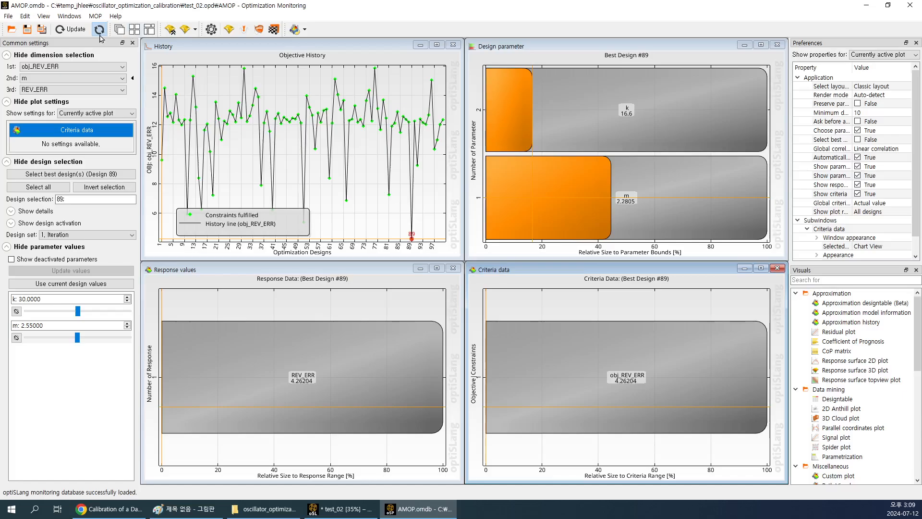
{"action": "left_click", "coordinate": [63, 30]}
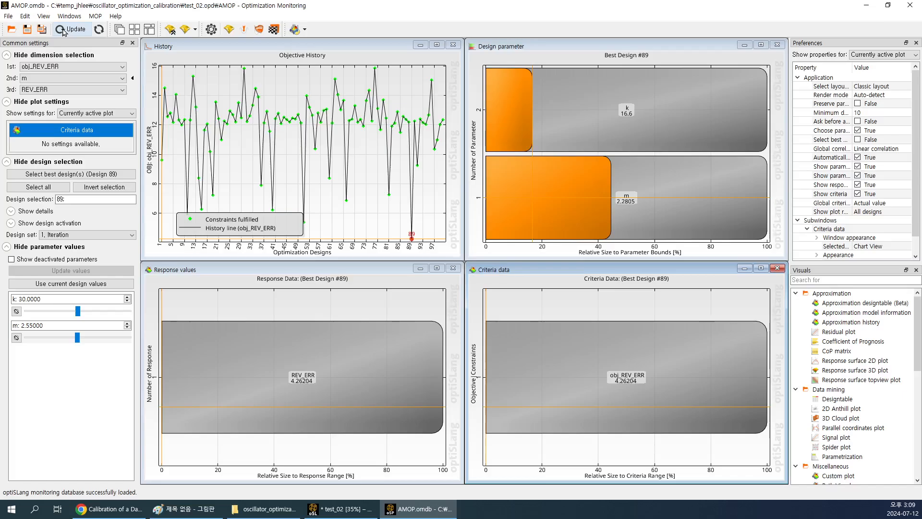
{"action": "left_click", "coordinate": [61, 187]}
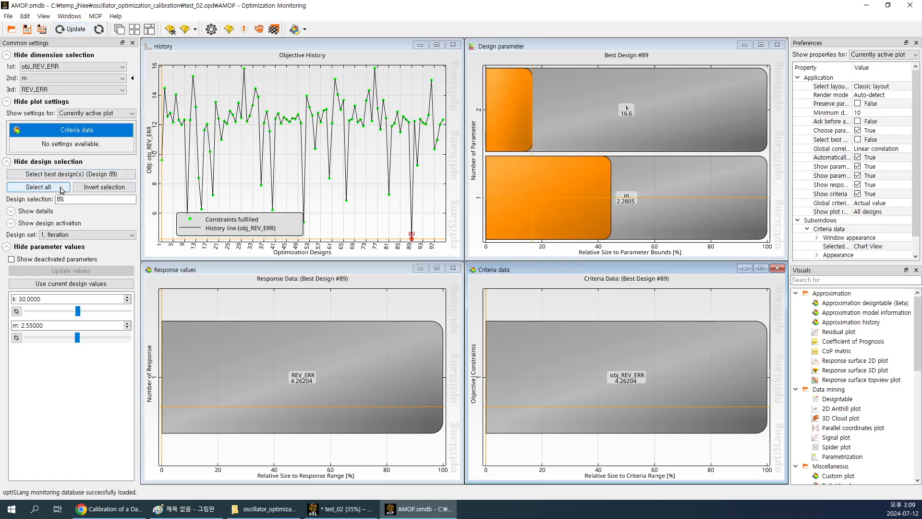
{"action": "left_click", "coordinate": [86, 174]}
{"action": "left_click", "coordinate": [910, 4]}
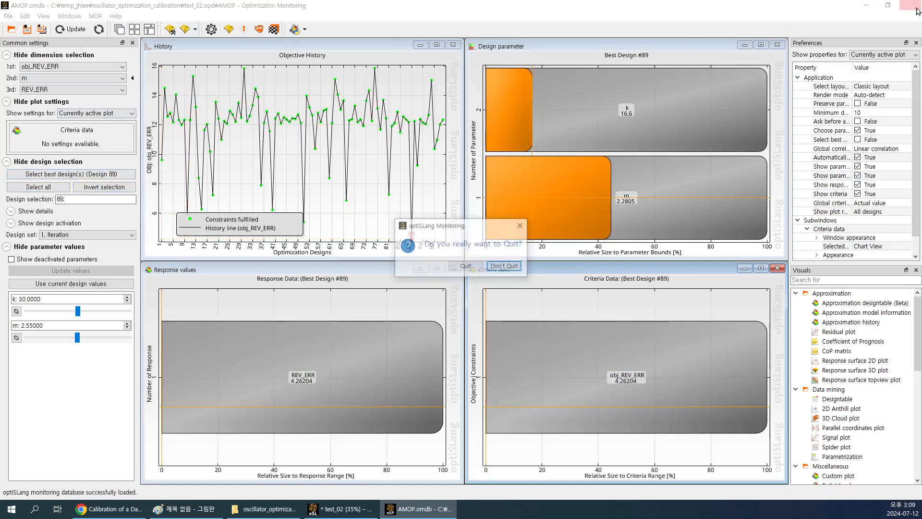
{"action": "left_click", "coordinate": [465, 267]}
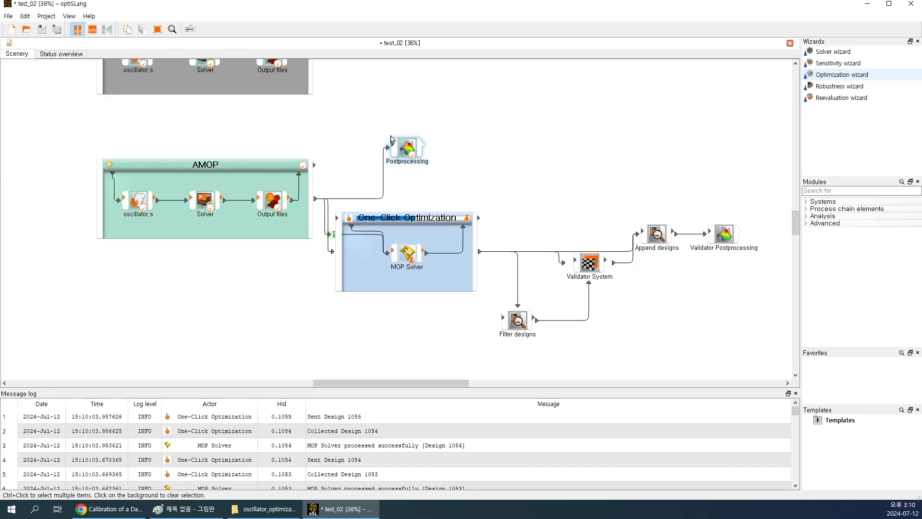
Reopen the AMOP Postprocessing node's monitoring, reload it as Optimization and activate the objective history plot
{"action": "double_click", "coordinate": [391, 140]}
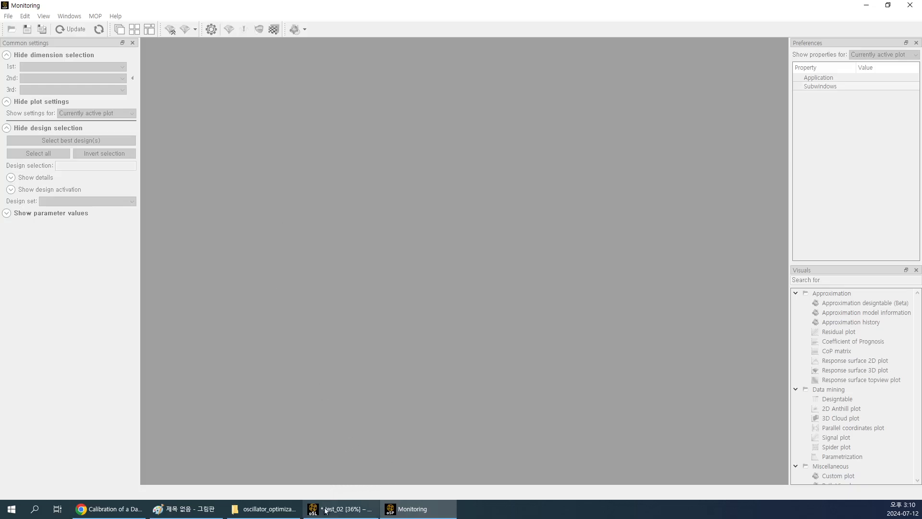
{"action": "mouse_move", "coordinate": [350, 513]}
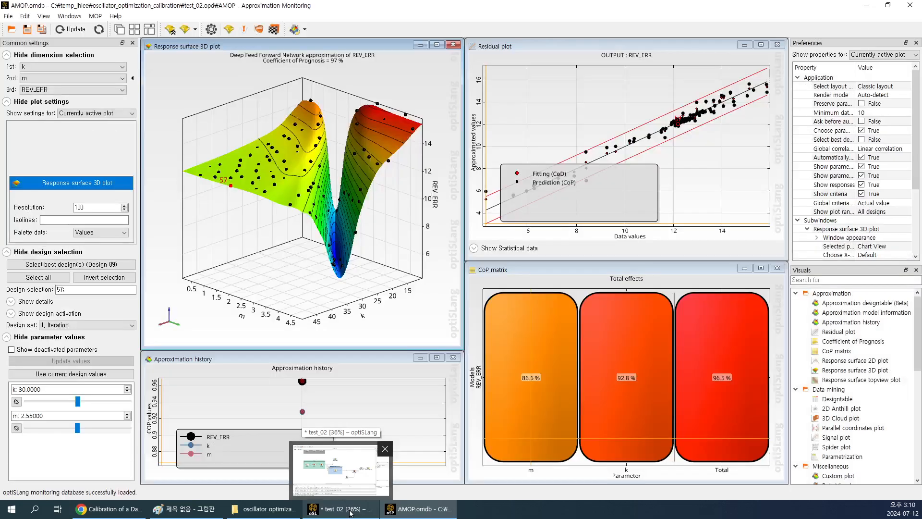
{"action": "left_click", "coordinate": [237, 31]}
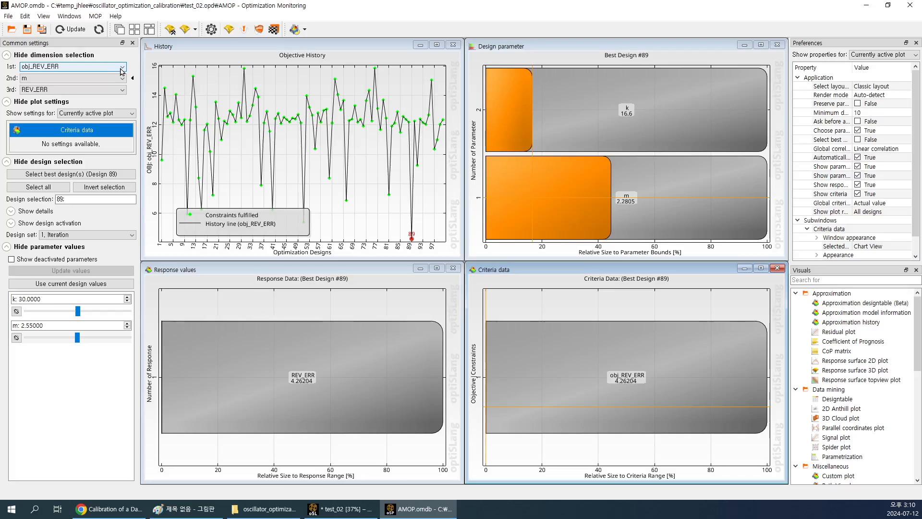
{"action": "left_click", "coordinate": [187, 51]}
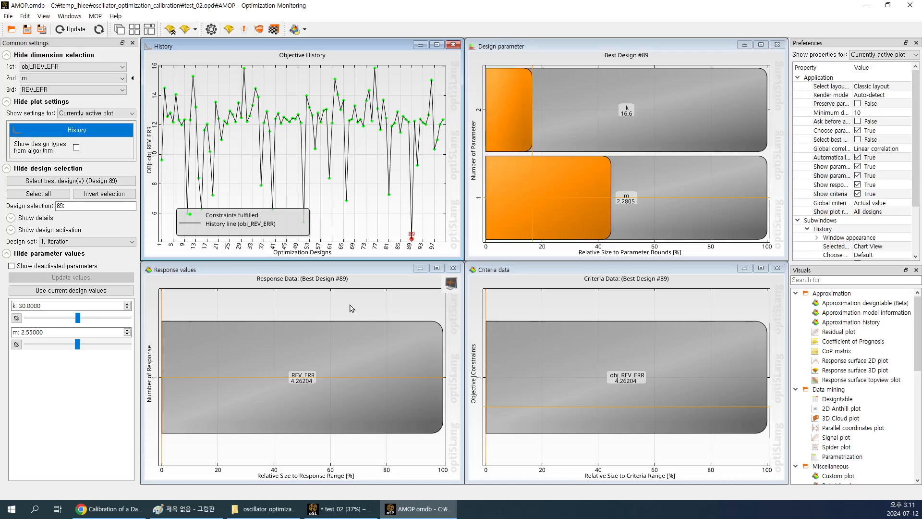
Check the running One-Click Optimization workflow against the AMOP objective history and quit the monitoring
{"action": "key", "text": "alt+Tab"}
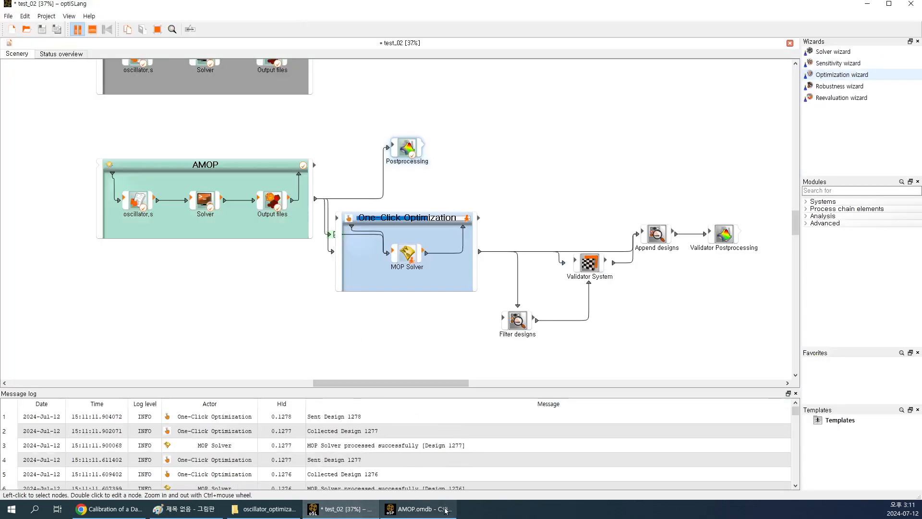
{"action": "left_click", "coordinate": [420, 513]}
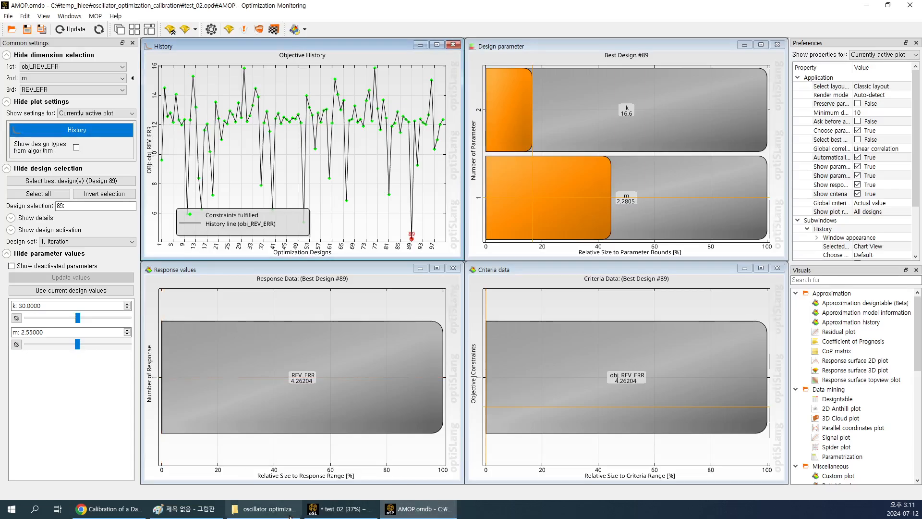
{"action": "key", "text": "alt+Tab"}
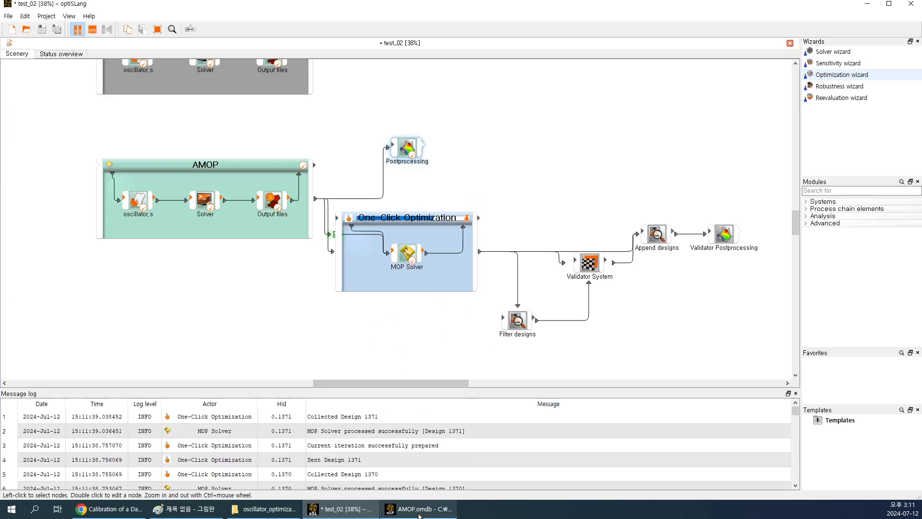
{"action": "left_click", "coordinate": [417, 509]}
{"action": "left_click", "coordinate": [350, 510]}
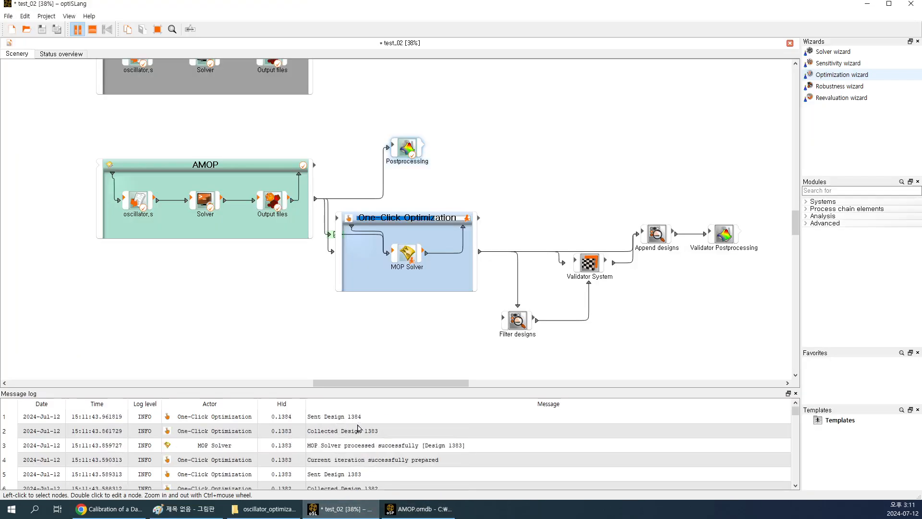
{"action": "left_click", "coordinate": [450, 508]}
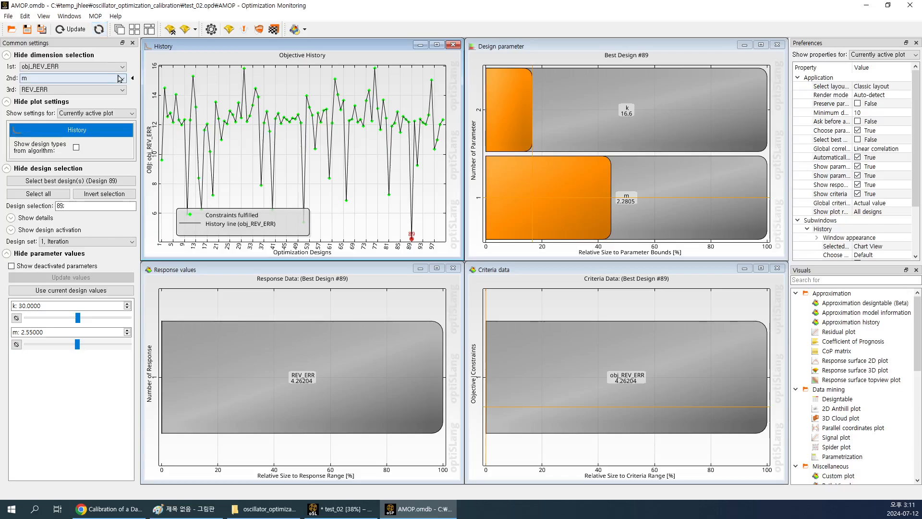
{"action": "left_click", "coordinate": [910, 6]}
{"action": "left_click", "coordinate": [468, 321]}
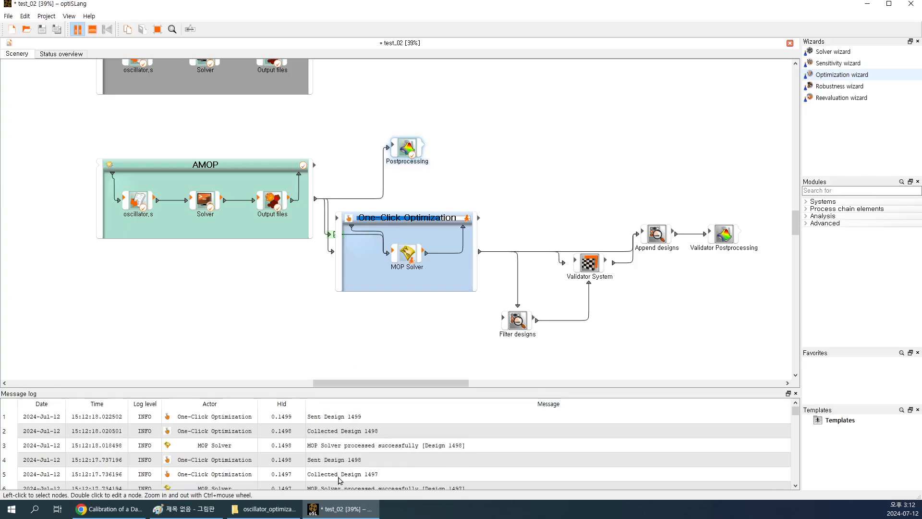
Pause and stop the running One-Click Optimization, and save the test_02 project
{"action": "mouse_move", "coordinate": [260, 507]}
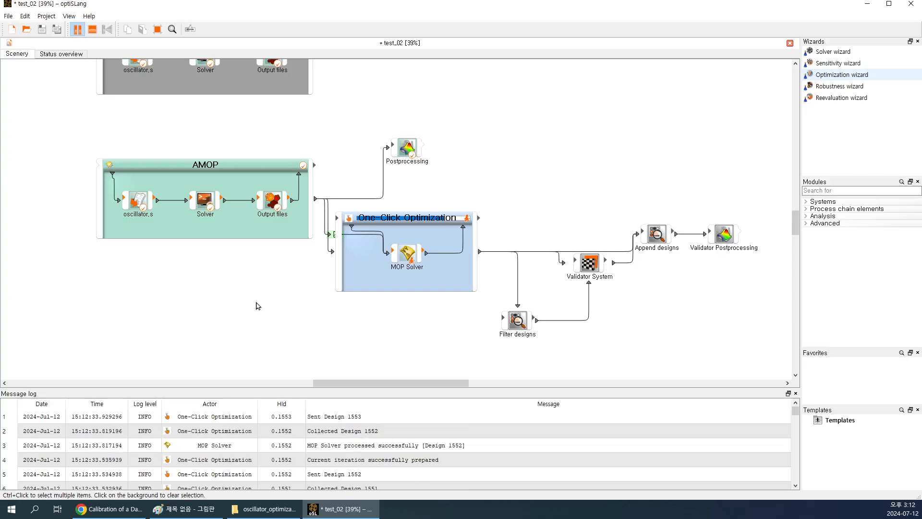
{"action": "scroll", "coordinate": [255, 301], "scroll_direction": "up", "scroll_amount": 3}
{"action": "scroll", "coordinate": [258, 306], "scroll_direction": "down", "scroll_amount": 2}
{"action": "scroll", "coordinate": [258, 306], "scroll_direction": "down", "scroll_amount": 2}
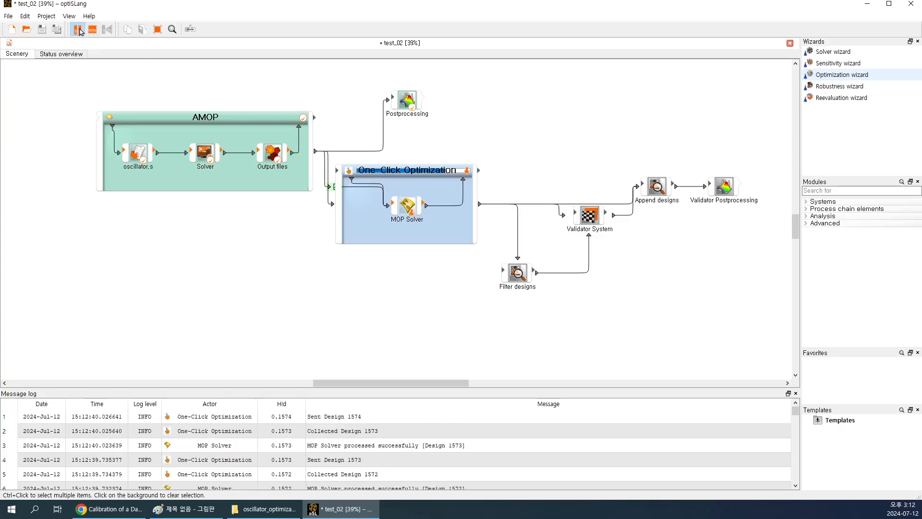
{"action": "left_click", "coordinate": [78, 29]}
{"action": "left_click", "coordinate": [98, 30]}
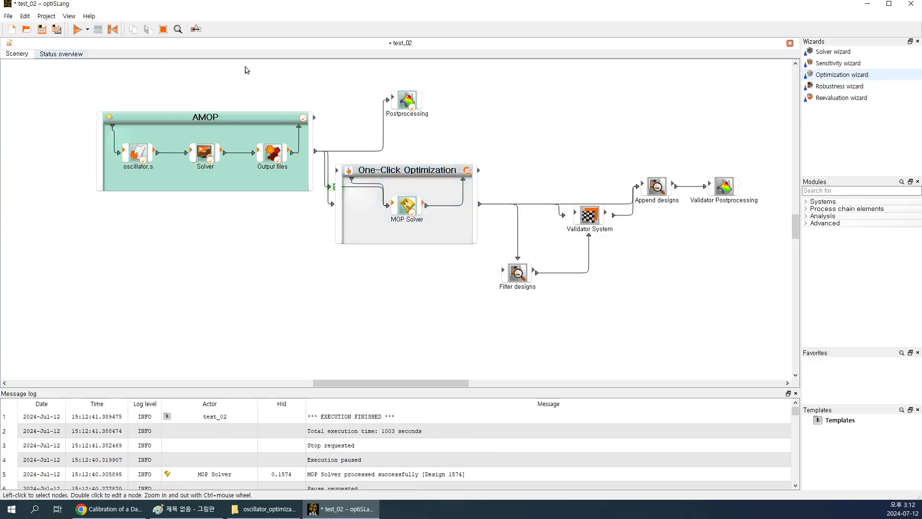
{"action": "left_click", "coordinate": [42, 29]}
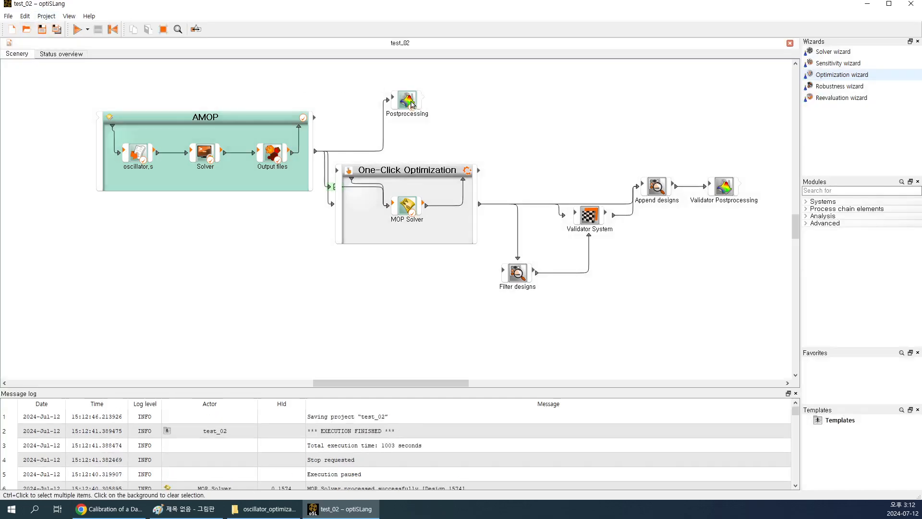
Open the AMOP Postprocessing results again, reload them as Optimization and quit the monitoring
{"action": "left_click", "coordinate": [412, 104]}
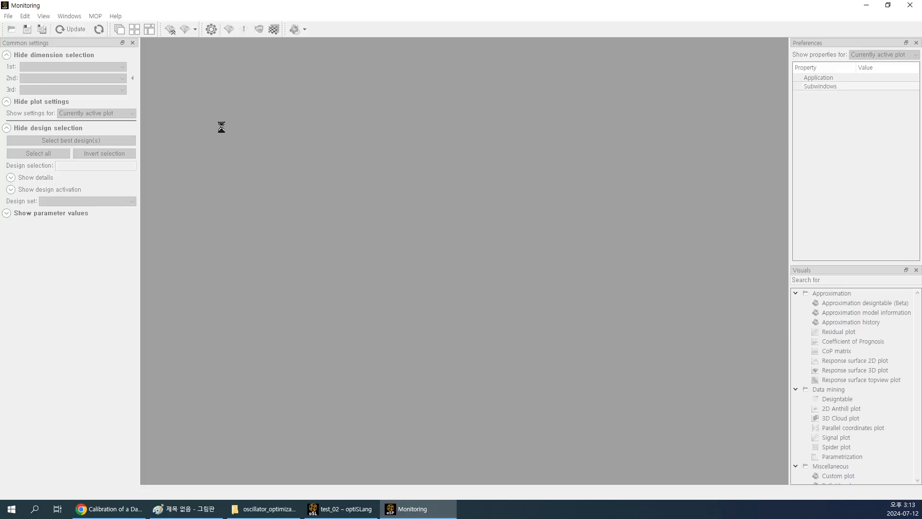
{"action": "left_click", "coordinate": [337, 512]}
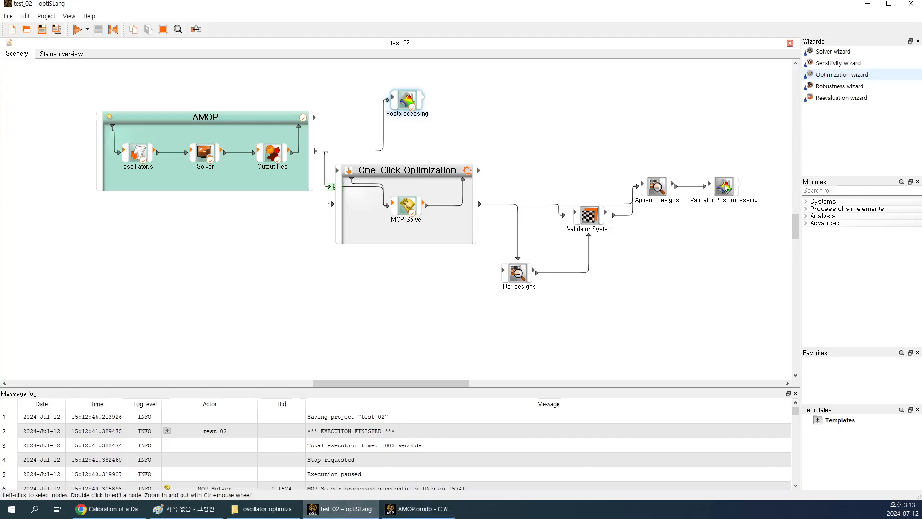
{"action": "right_click", "coordinate": [725, 189]}
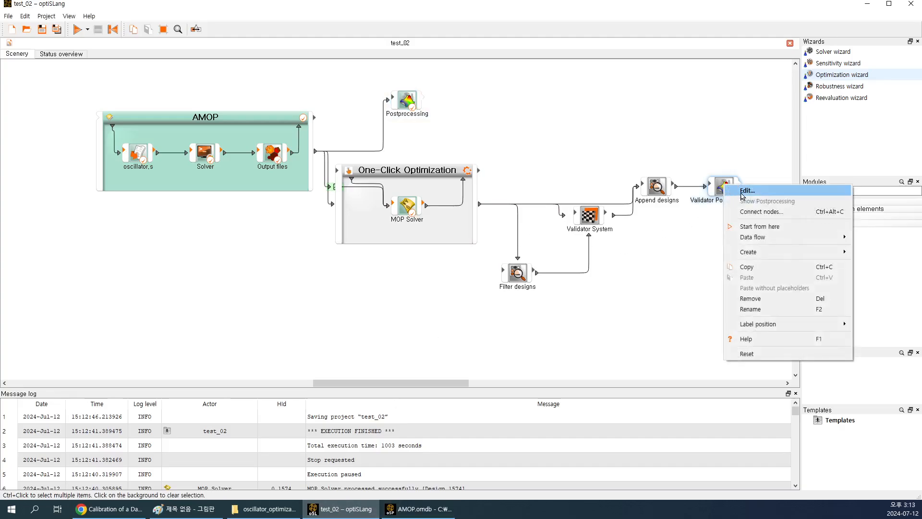
{"action": "left_click", "coordinate": [683, 270]}
{"action": "left_click", "coordinate": [417, 509]}
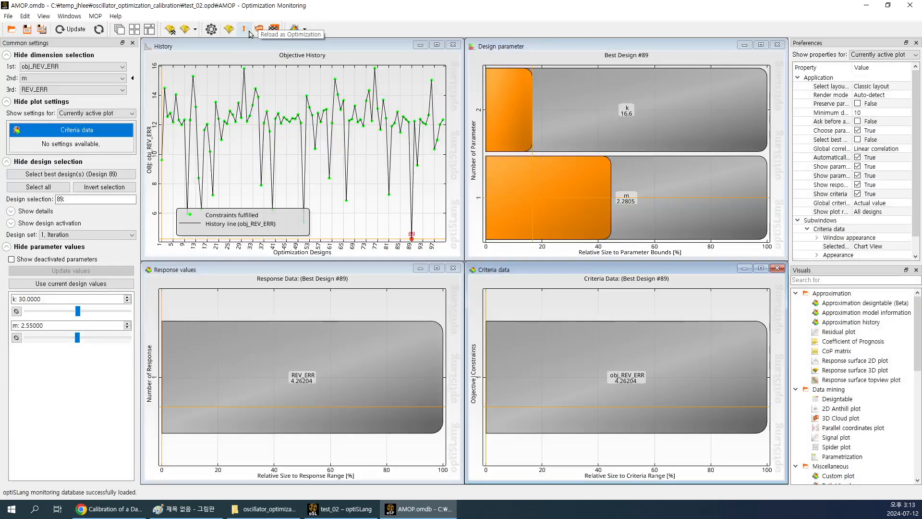
{"action": "left_click", "coordinate": [910, 5]}
{"action": "left_click", "coordinate": [466, 266]}
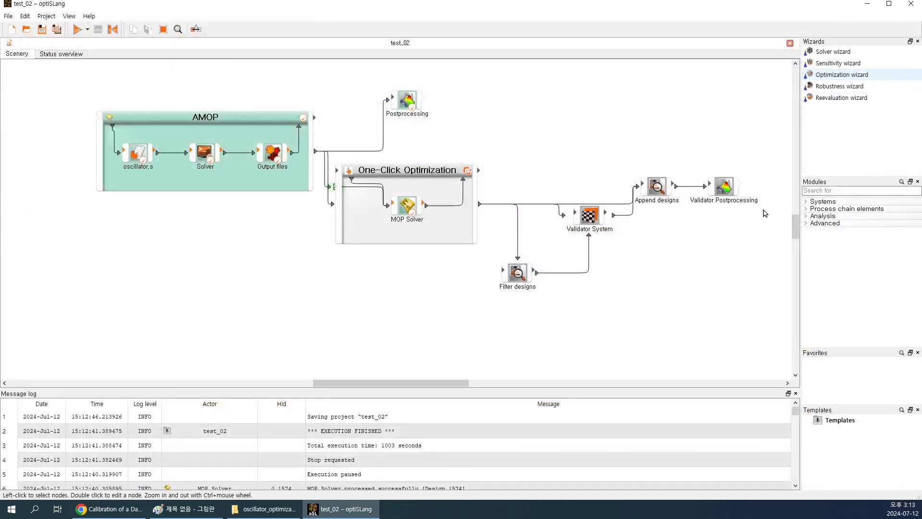
Reopen the One-Click Optimization's result designs and review the list down to its last design
{"action": "right_click", "coordinate": [727, 191]}
{"action": "left_click", "coordinate": [653, 170]}
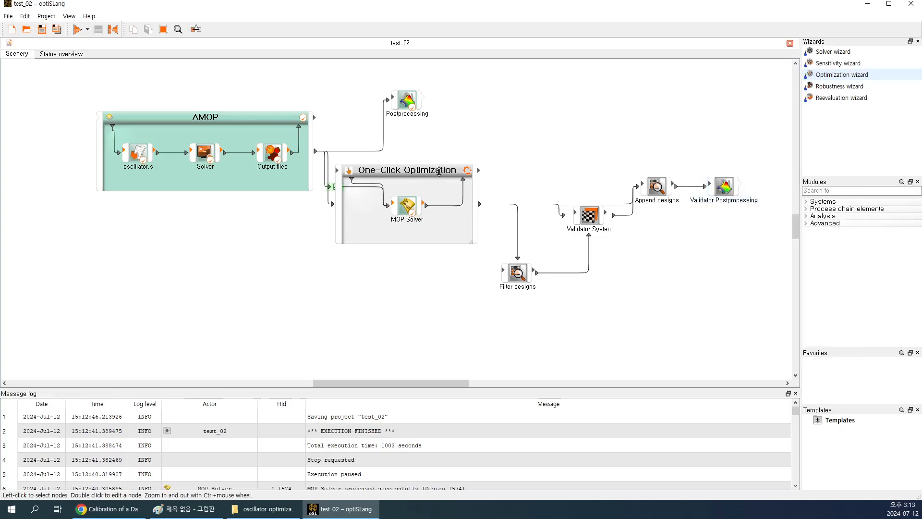
{"action": "double_click", "coordinate": [433, 168]}
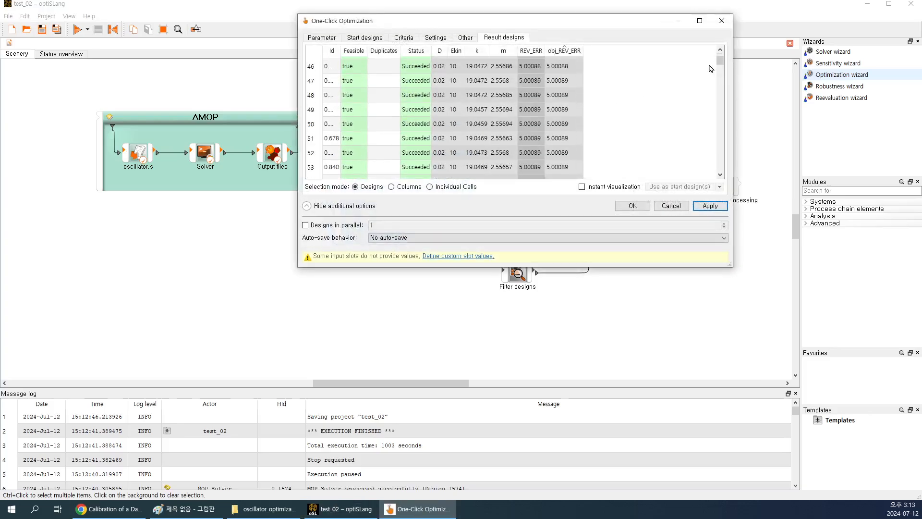
{"action": "left_click_drag", "start_coordinate": [720, 62], "coordinate": [719, 199]}
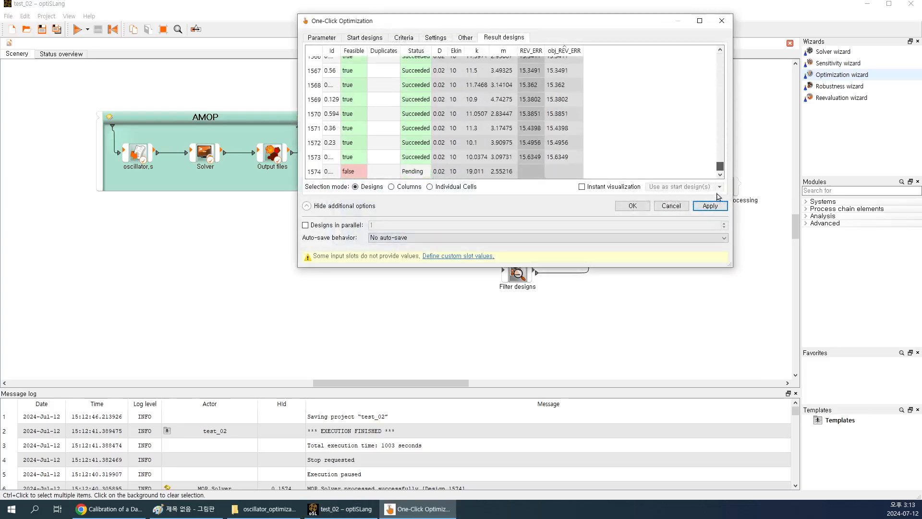
Review the best-ranked designs in the enlarged One-Click Optimization result list, and close its settings
{"action": "left_click_drag", "start_coordinate": [720, 166], "coordinate": [728, 52]}
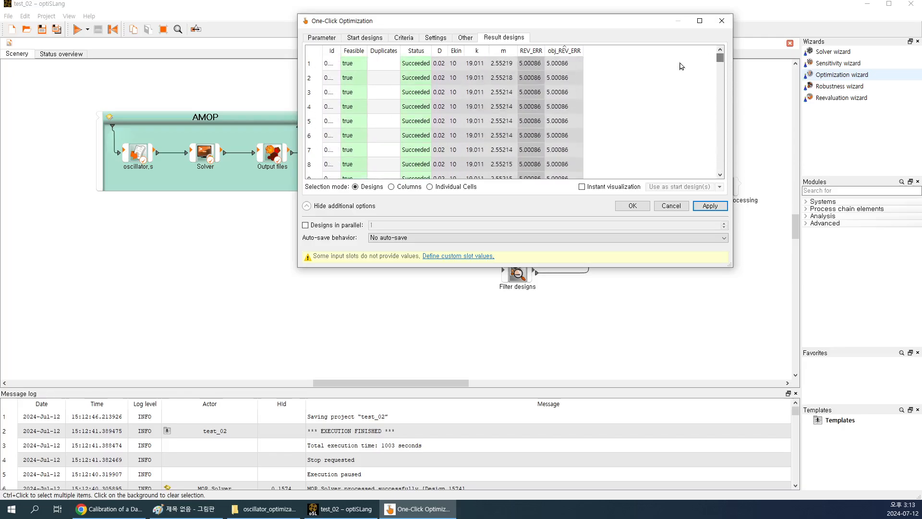
{"action": "left_click_drag", "start_coordinate": [731, 265], "coordinate": [753, 436]}
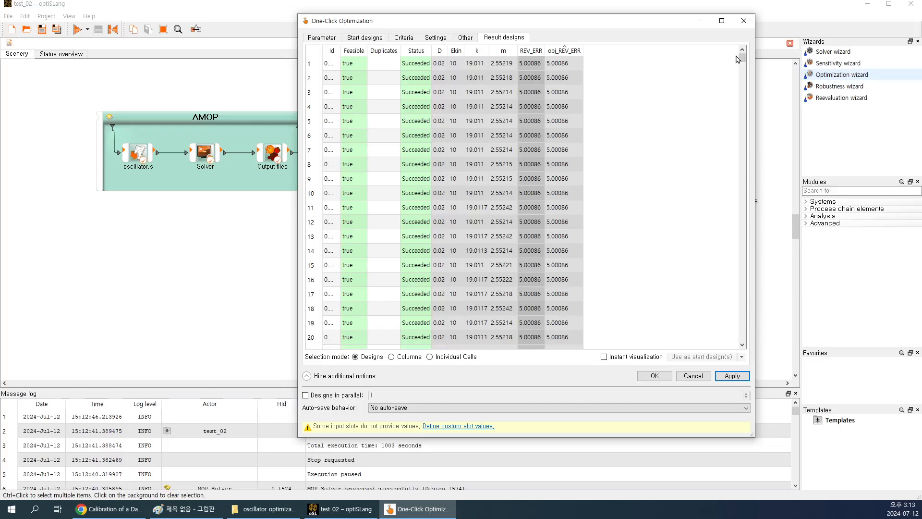
{"action": "mouse_move", "coordinate": [738, 59]}
{"action": "left_mouse_down"}
{"action": "mouse_move", "coordinate": [739, 360]}
{"action": "mouse_move", "coordinate": [751, 48]}
{"action": "left_mouse_up"}
{"action": "left_click", "coordinate": [743, 20]}
{"action": "left_click", "coordinate": [401, 290]}
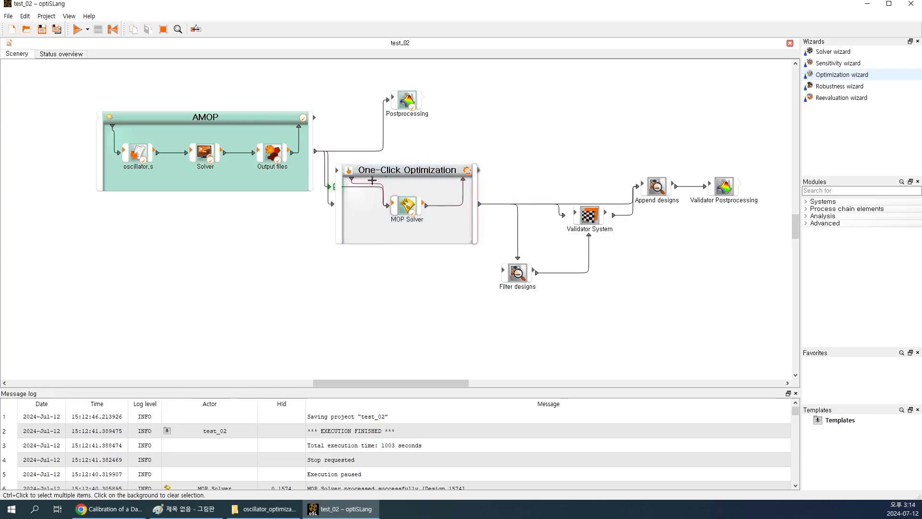
Add an Evolutionary Algorithm (EA) optimization to the AMOP system with the Optimization wizard, using the MOP Solver and keeping the parameters and REV_ERR minimization criterion
{"action": "left_click_drag", "start_coordinate": [838, 75], "coordinate": [246, 120]}
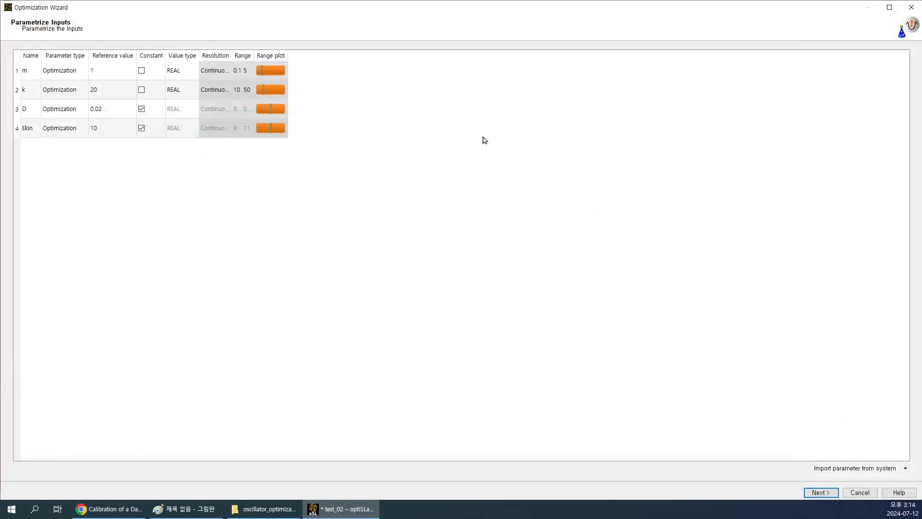
{"action": "left_click", "coordinate": [820, 492]}
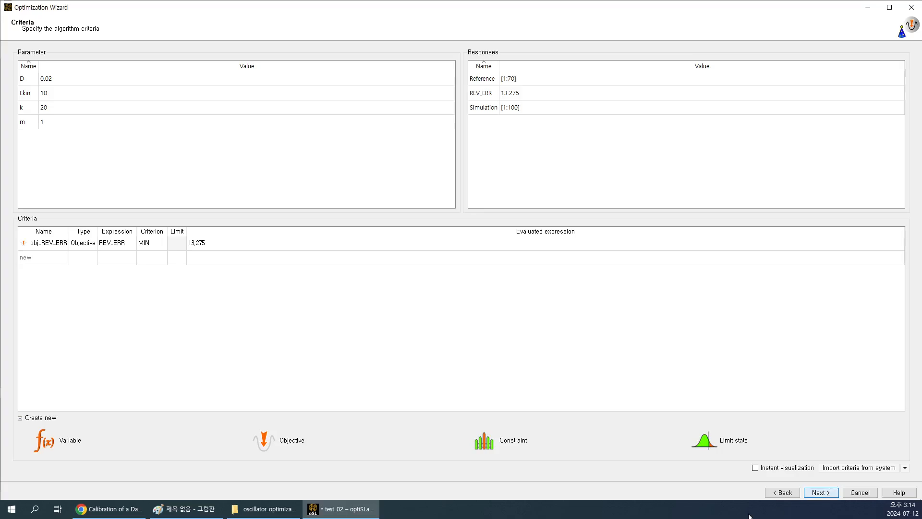
{"action": "left_click", "coordinate": [819, 492]}
{"action": "left_click", "coordinate": [557, 74]}
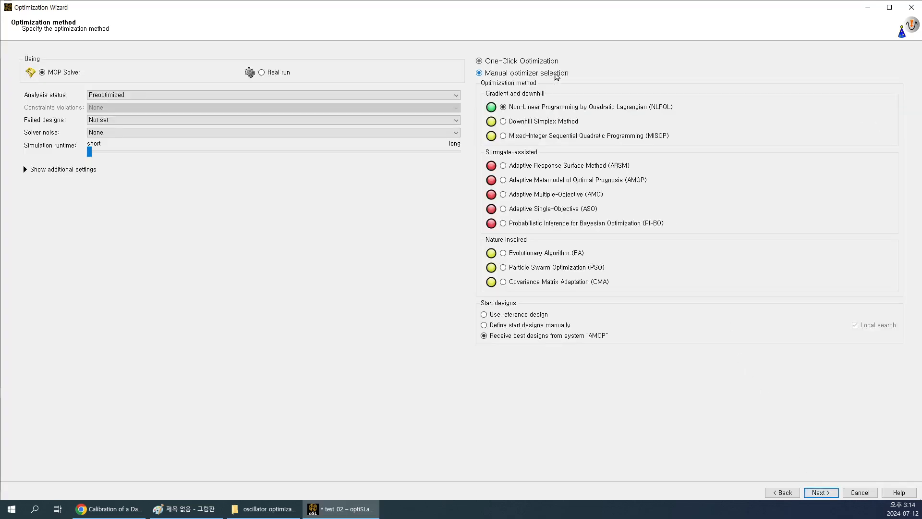
{"action": "left_click", "coordinate": [558, 256]}
{"action": "left_click", "coordinate": [828, 495]}
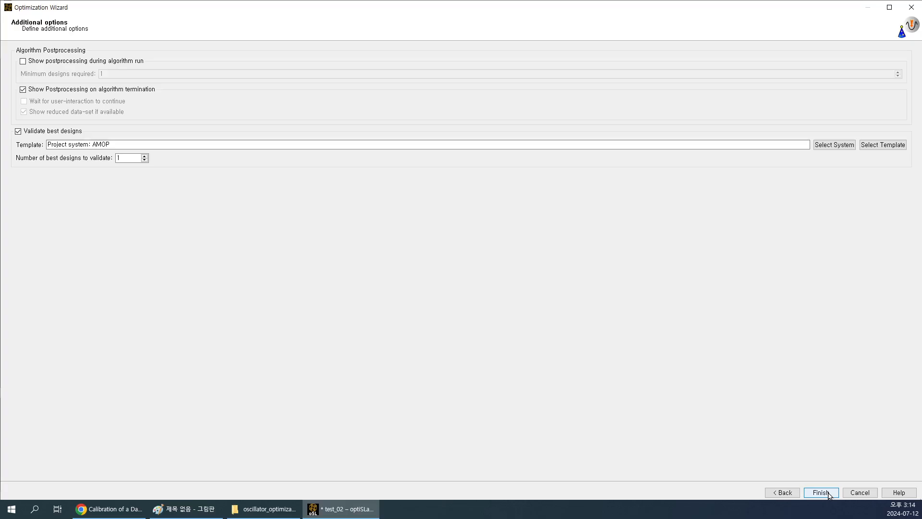
{"action": "left_click", "coordinate": [830, 495]}
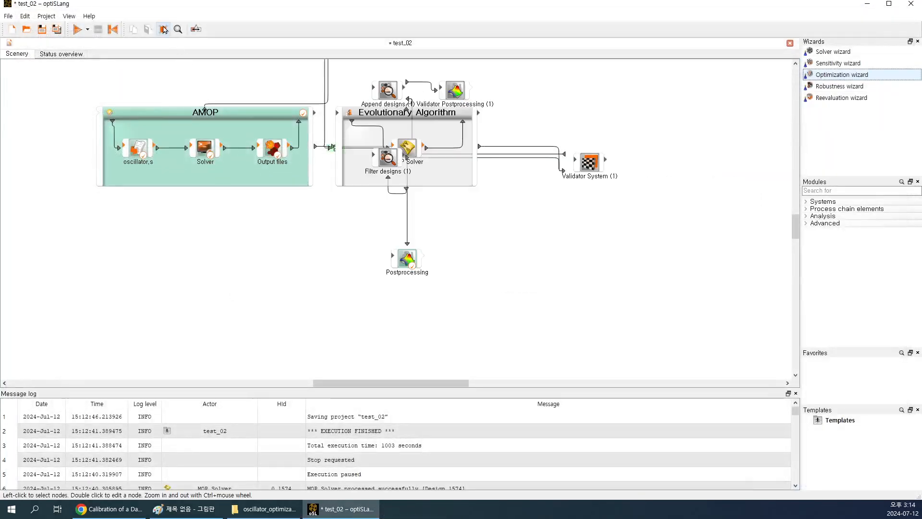
Auto-arrange the workflow nodes in the scenery and start the execution from the Evolutionary Algorithm system
{"action": "left_click", "coordinate": [164, 30]}
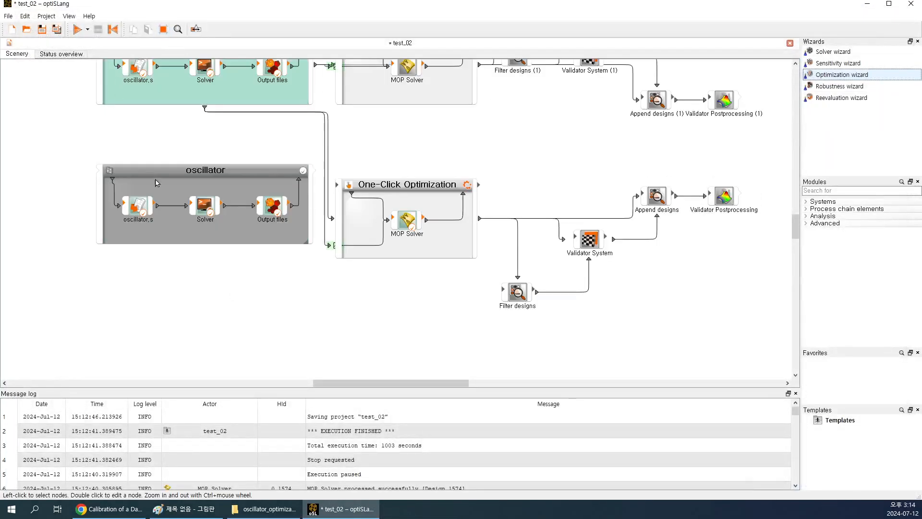
{"action": "scroll", "coordinate": [431, 332], "scroll_direction": "up", "scroll_amount": 3}
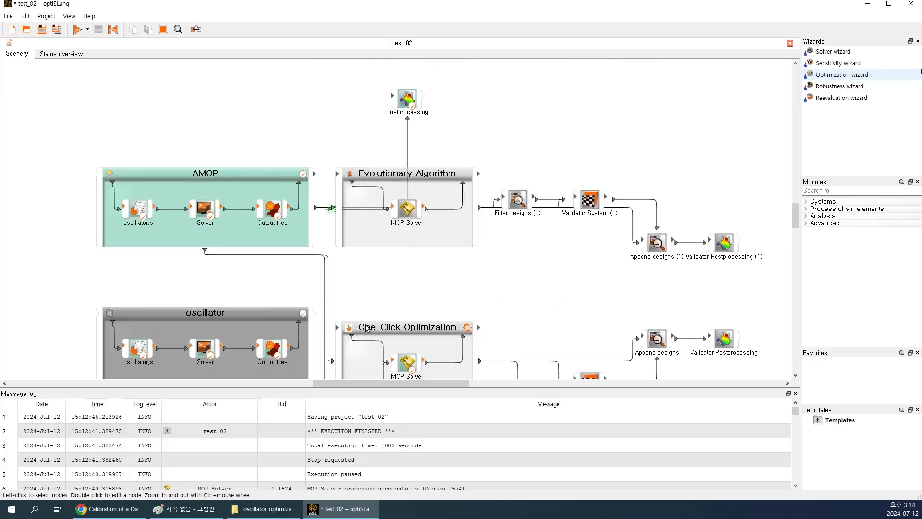
{"action": "right_click", "coordinate": [445, 177]}
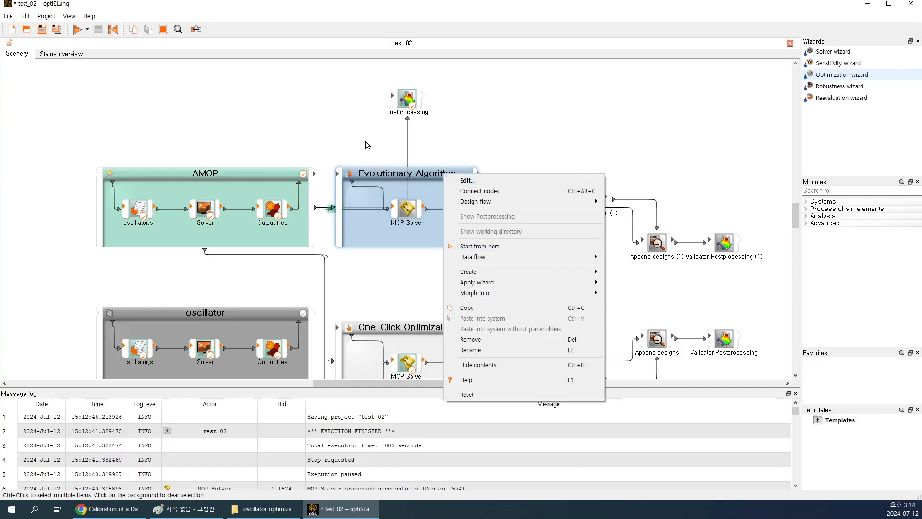
{"action": "left_click", "coordinate": [498, 247]}
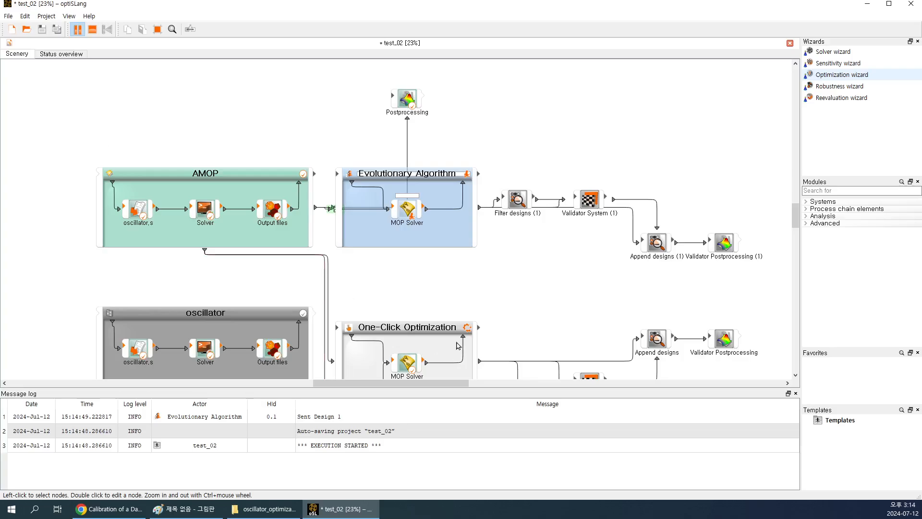
Check the One-Click Optimization and running Evolutionary Algorithm systems for available postprocessing and settings
{"action": "scroll", "coordinate": [458, 344], "scroll_direction": "down", "scroll_amount": 3}
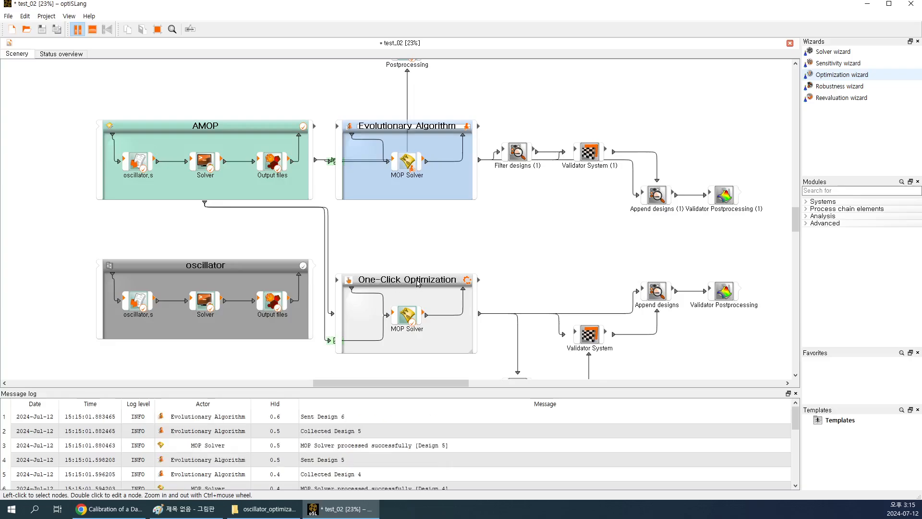
{"action": "scroll", "coordinate": [441, 284], "scroll_direction": "down", "scroll_amount": 3}
{"action": "scroll", "coordinate": [440, 284], "scroll_direction": "down", "scroll_amount": 3}
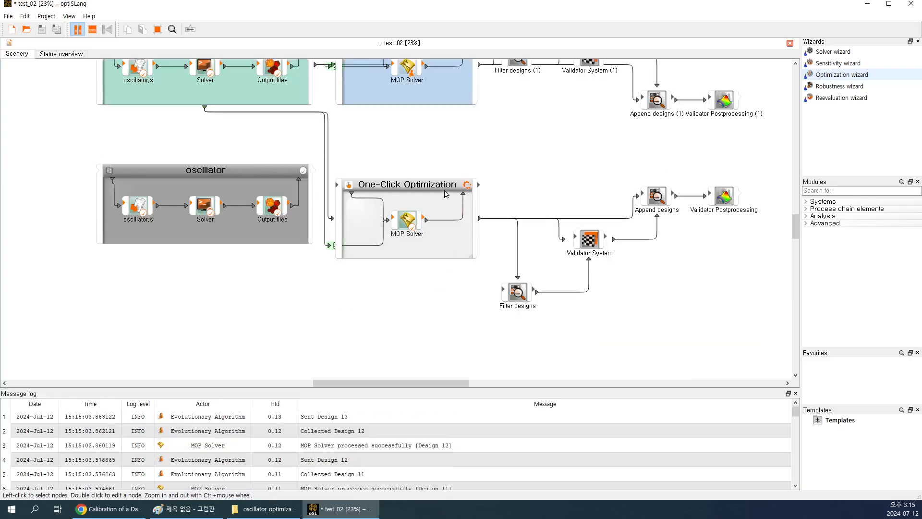
{"action": "scroll", "coordinate": [392, 249], "scroll_direction": "up", "scroll_amount": 6}
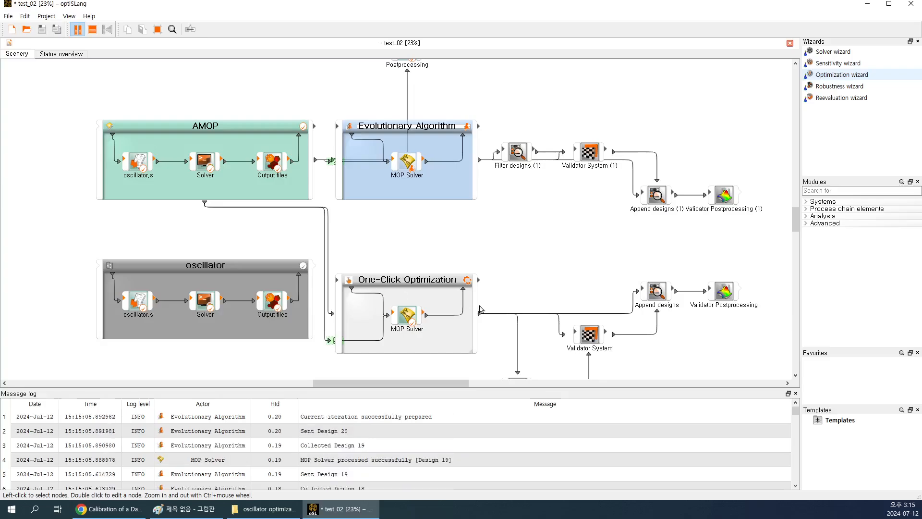
{"action": "right_click", "coordinate": [453, 283]}
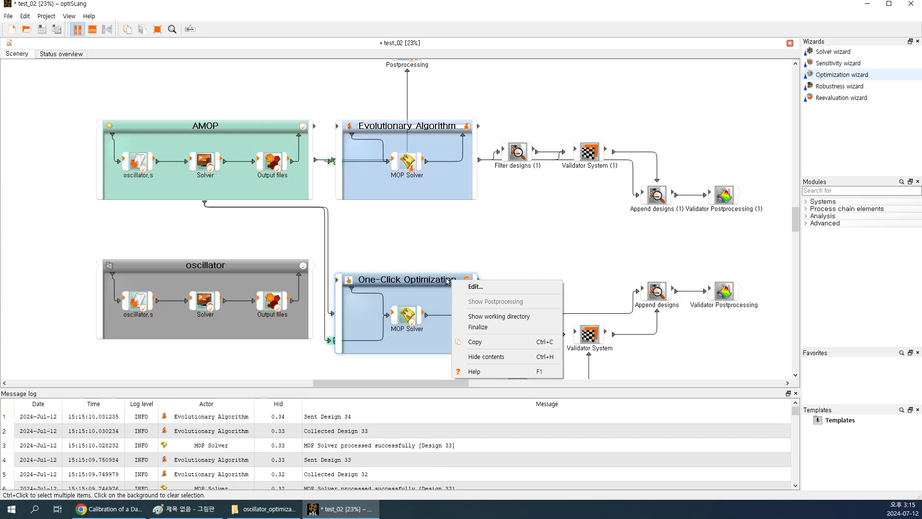
{"action": "left_click", "coordinate": [435, 231]}
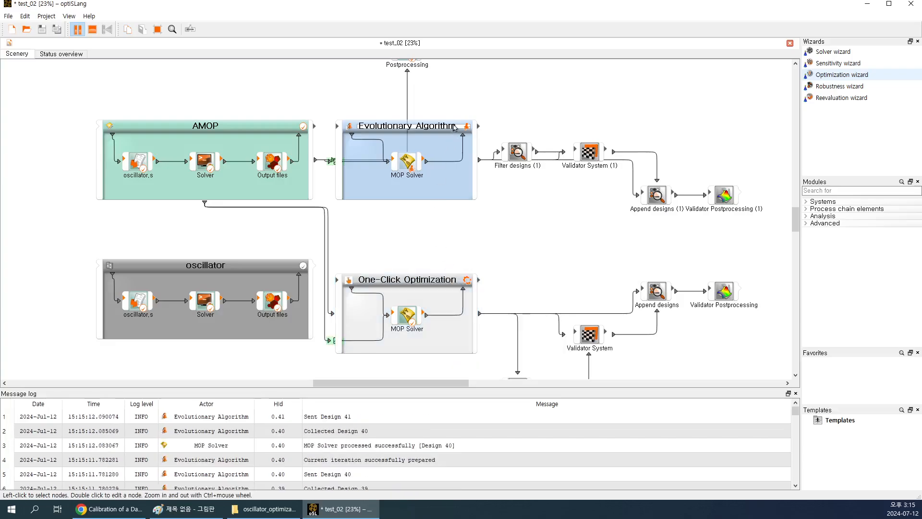
{"action": "left_click", "coordinate": [455, 128]}
{"action": "scroll", "coordinate": [452, 144], "scroll_direction": "up", "scroll_amount": 2}
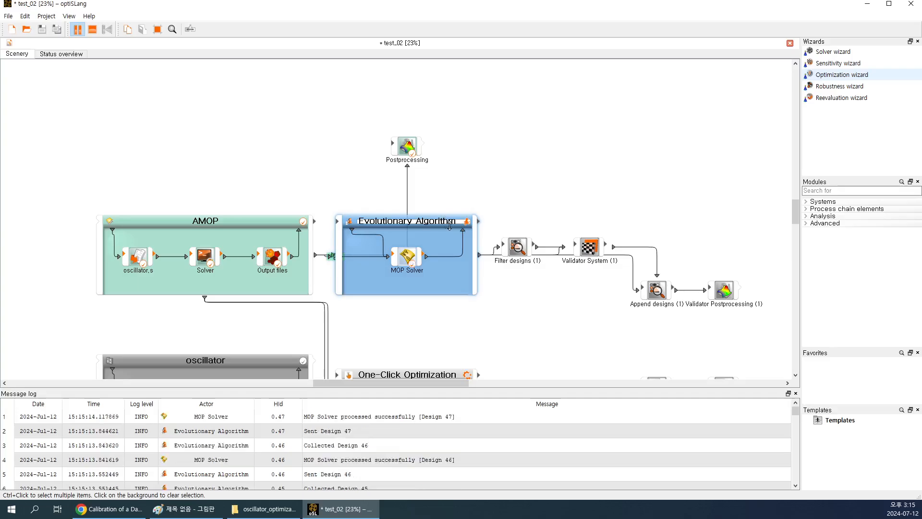
{"action": "right_click", "coordinate": [455, 222]}
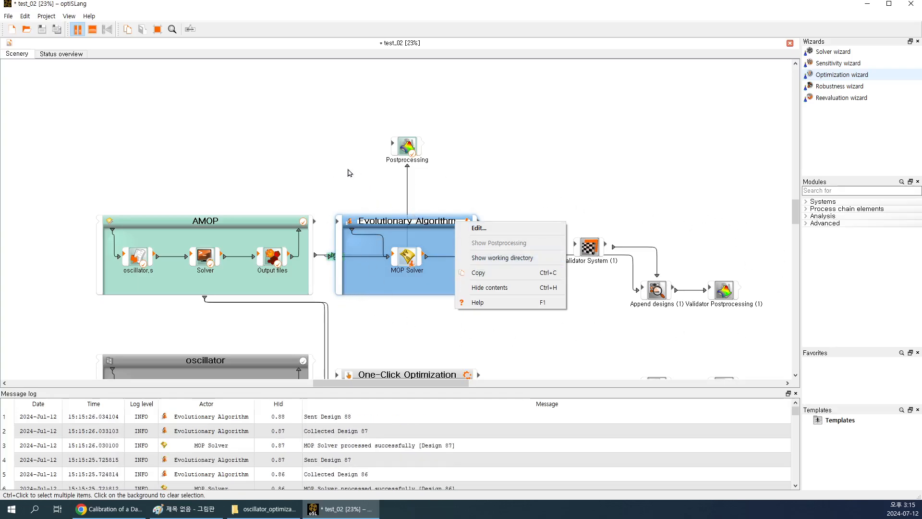
{"action": "left_click", "coordinate": [350, 172]}
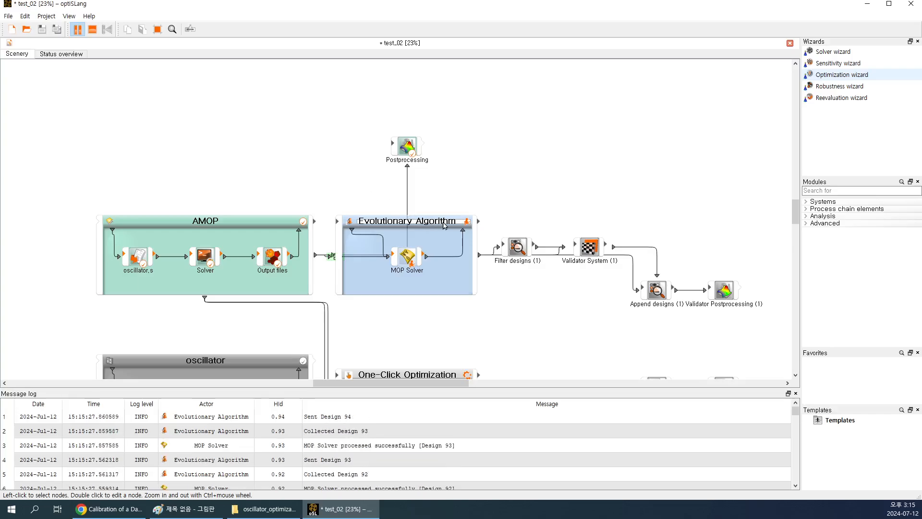
{"action": "double_click", "coordinate": [444, 226]}
{"action": "left_click", "coordinate": [618, 137]}
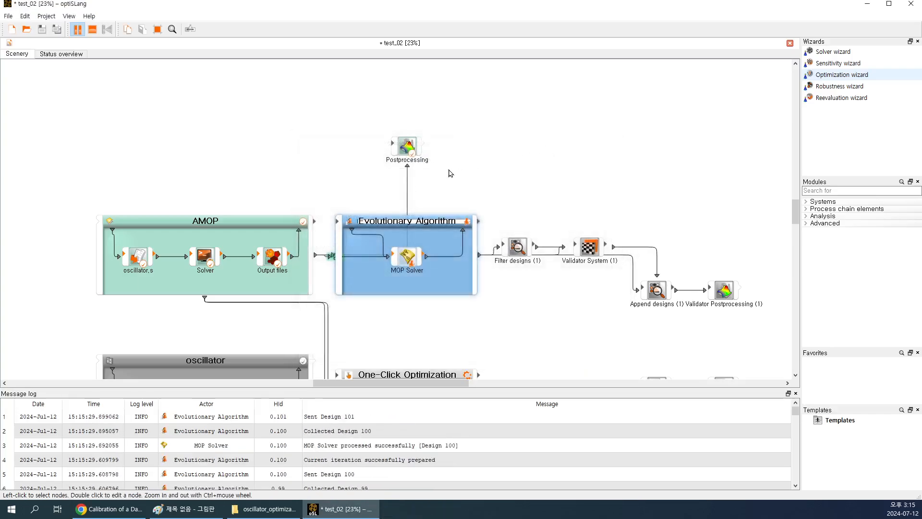
Open the AMOP Postprocessing to examine the objective history and best design, and quit the monitoring
{"action": "left_click", "coordinate": [403, 146]}
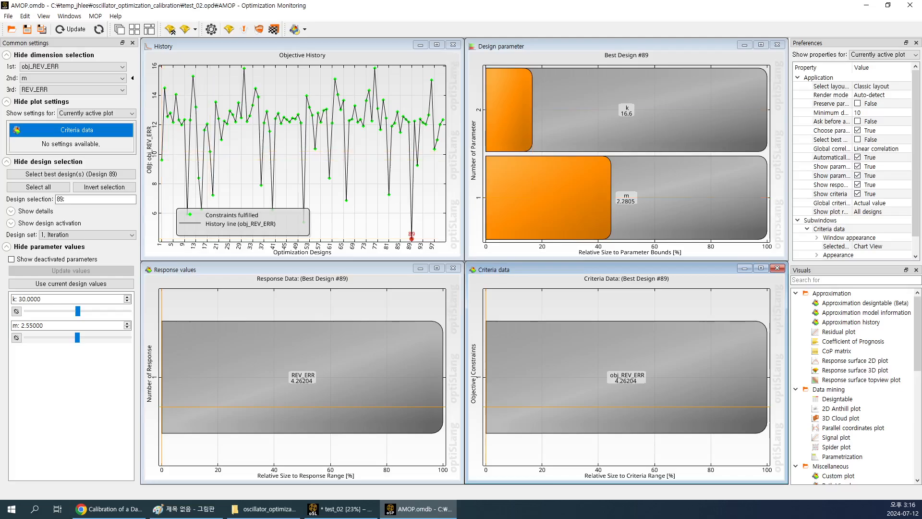
{"action": "left_click", "coordinate": [916, 6]}
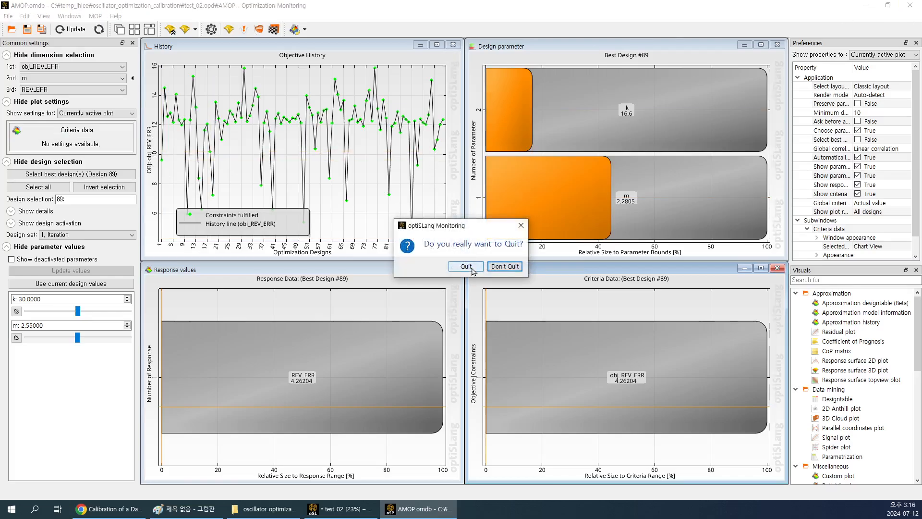
{"action": "left_click", "coordinate": [465, 266]}
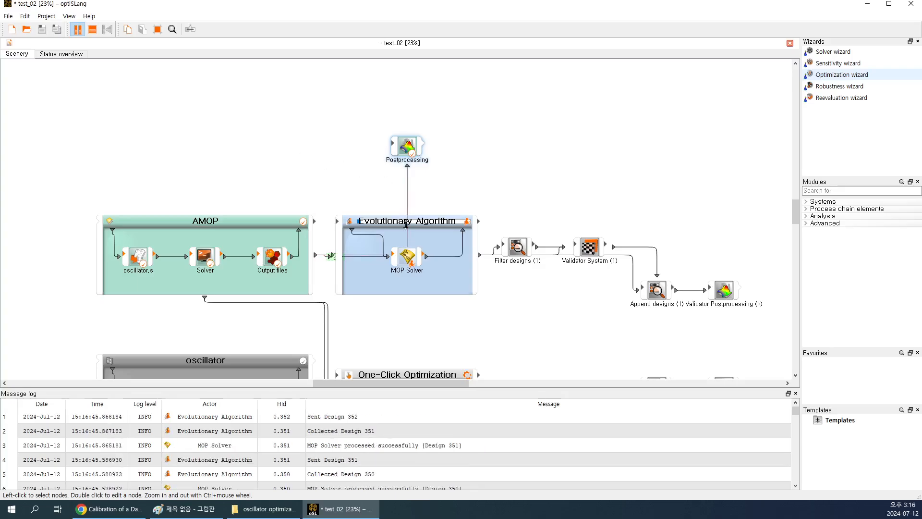
{"action": "left_click", "coordinate": [524, 330]}
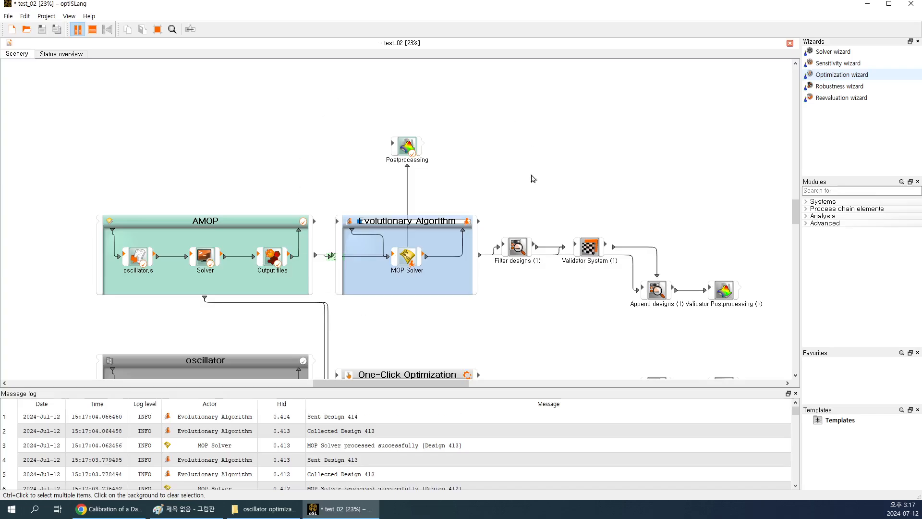
Switch to Chrome and look through the open optiSLang help pages and the coupled function graph
{"action": "left_click", "coordinate": [104, 510]}
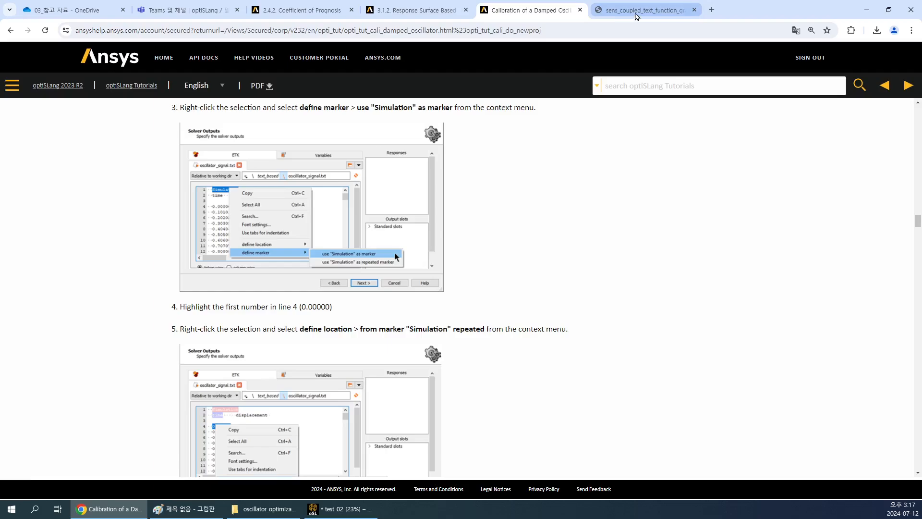
{"action": "left_click", "coordinate": [636, 10]}
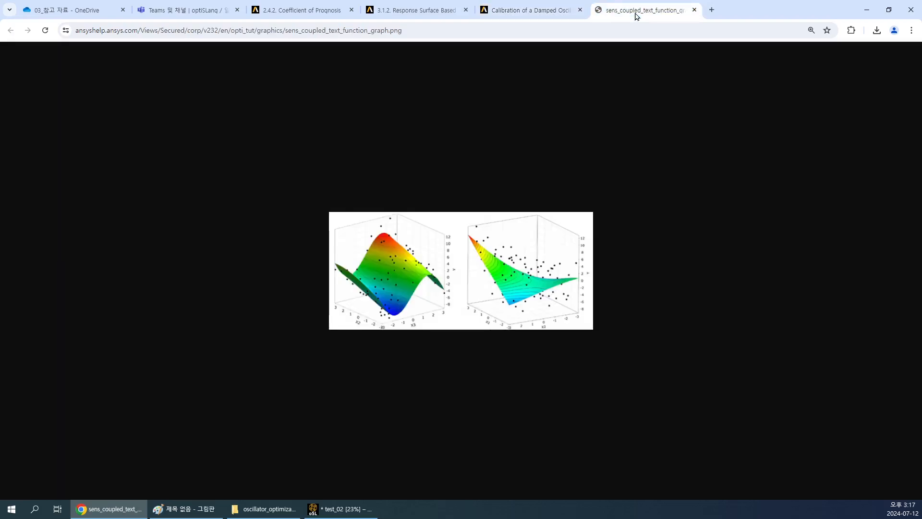
{"action": "left_click", "coordinate": [74, 11]}
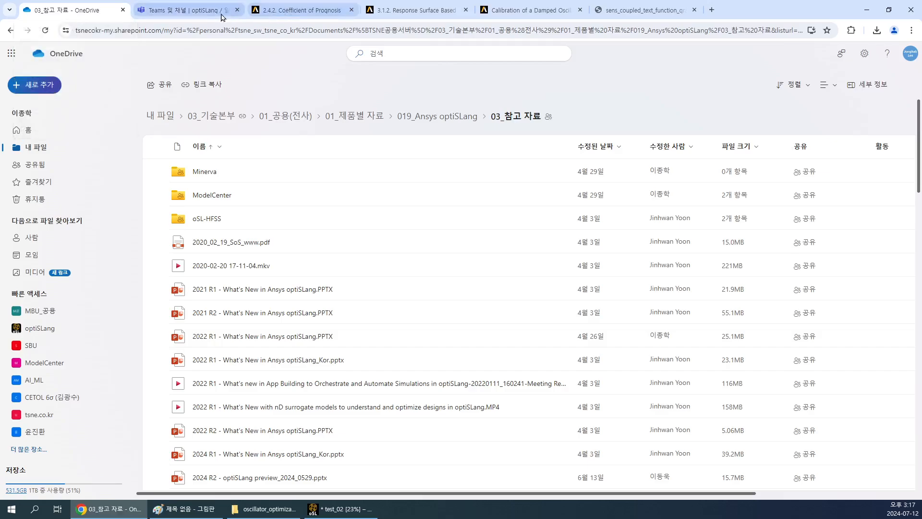
{"action": "left_click", "coordinate": [298, 8]}
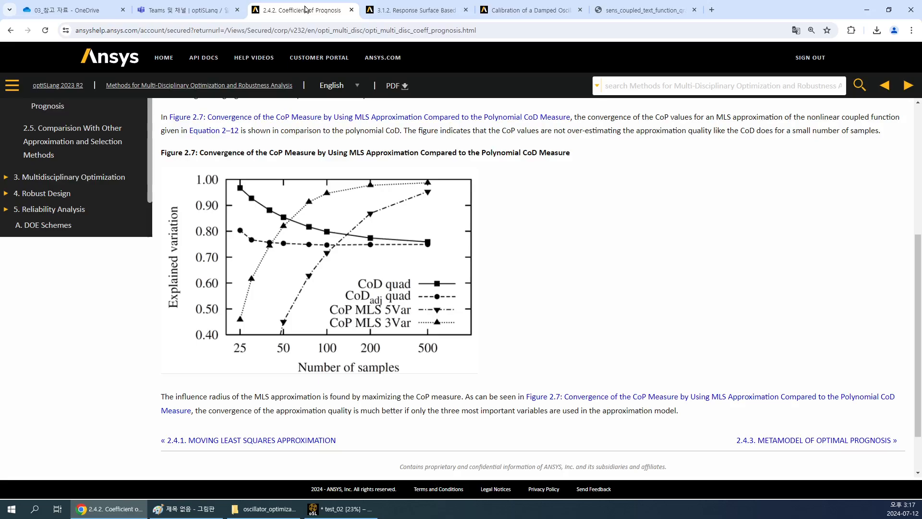
{"action": "left_click", "coordinate": [528, 11]}
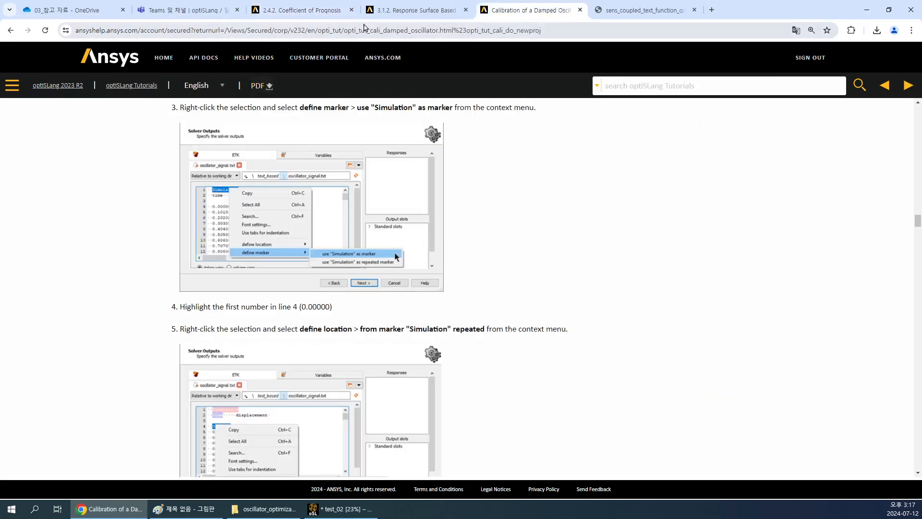
{"action": "left_click", "coordinate": [418, 11]}
{"action": "left_click", "coordinate": [533, 10]}
{"action": "left_click", "coordinate": [600, 11]}
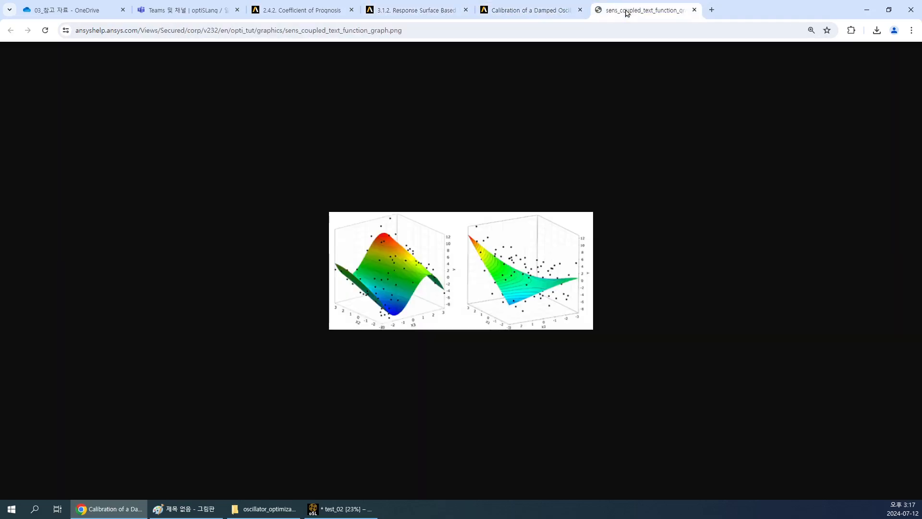
Go from the damped oscillator calibration page to the optiSLang tutorials overview and open the tutorial Metamodel of Optimal Prognosis from External Data
{"action": "left_click", "coordinate": [555, 11]}
{"action": "scroll", "coordinate": [149, 253], "scroll_direction": "up", "scroll_amount": 1}
{"action": "scroll", "coordinate": [149, 253], "scroll_direction": "up", "scroll_amount": 20}
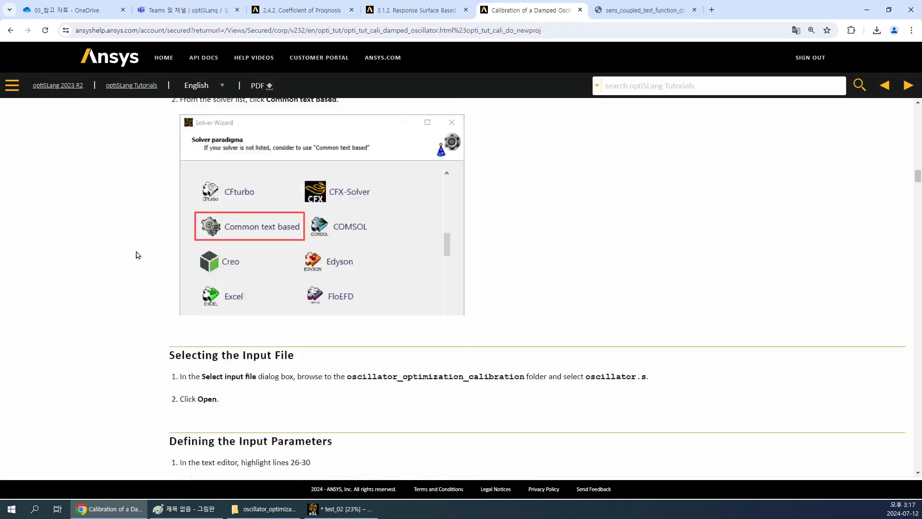
{"action": "scroll", "coordinate": [135, 253], "scroll_direction": "up", "scroll_amount": 10}
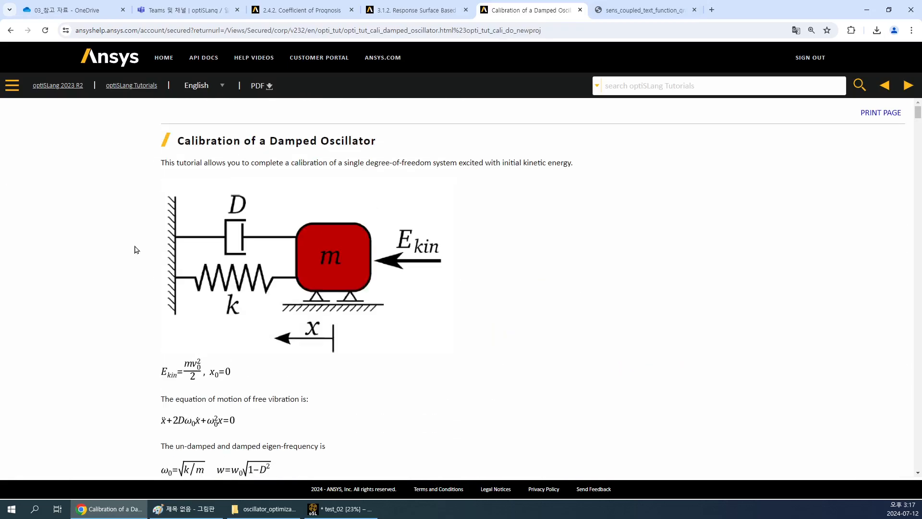
{"action": "left_click", "coordinate": [129, 87]}
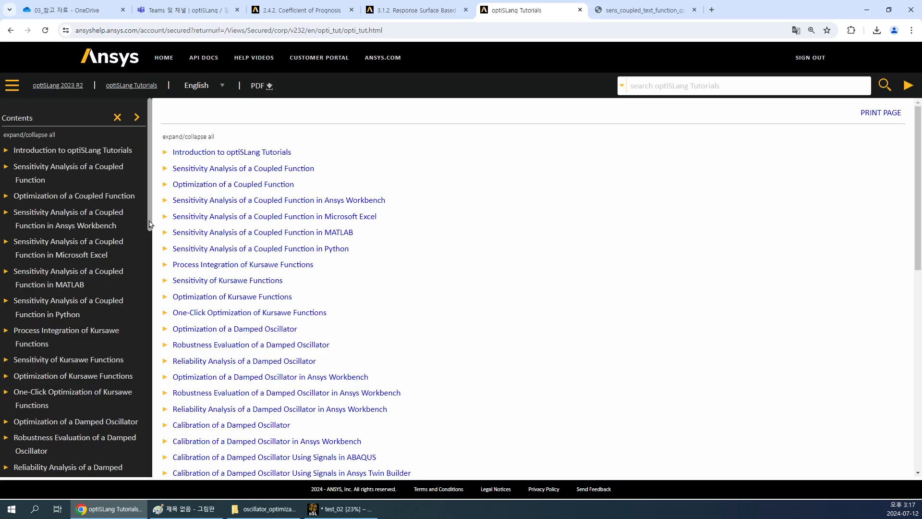
{"action": "scroll", "coordinate": [82, 268], "scroll_direction": "down", "scroll_amount": 3}
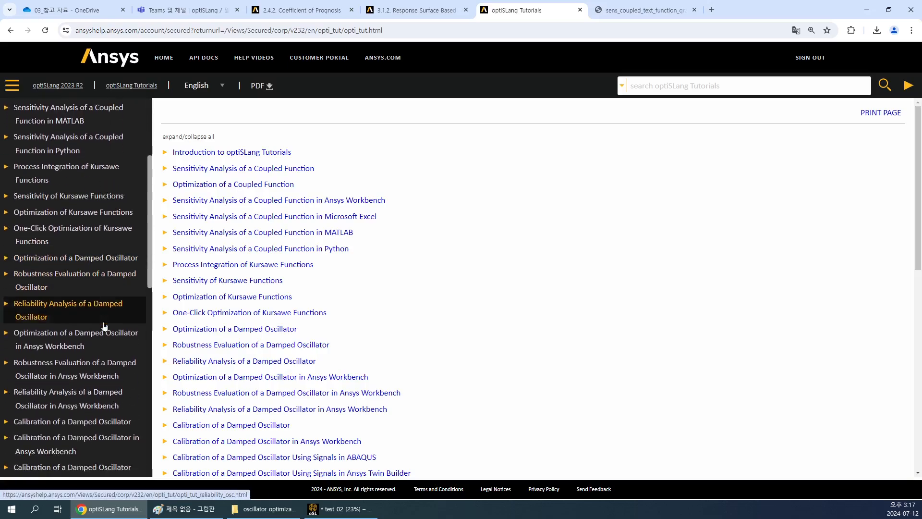
{"action": "scroll", "coordinate": [104, 327], "scroll_direction": "down", "scroll_amount": 10}
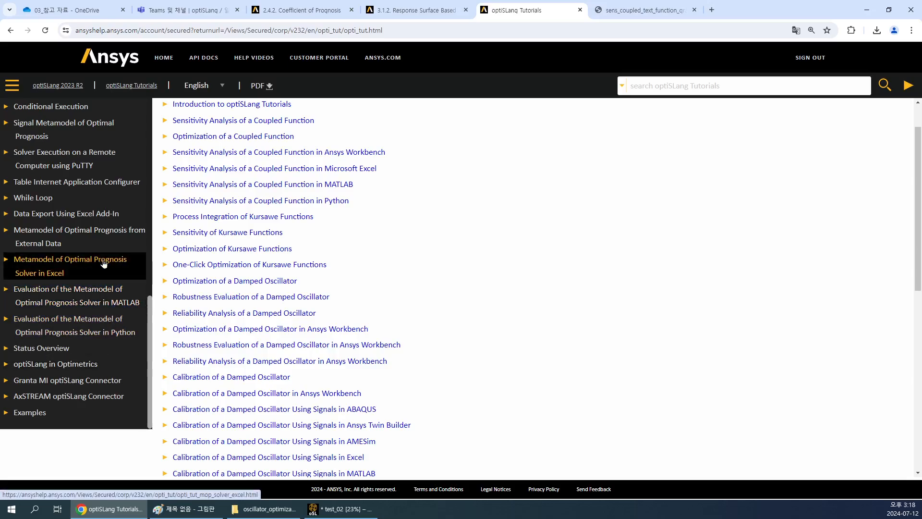
{"action": "left_click", "coordinate": [95, 232]}
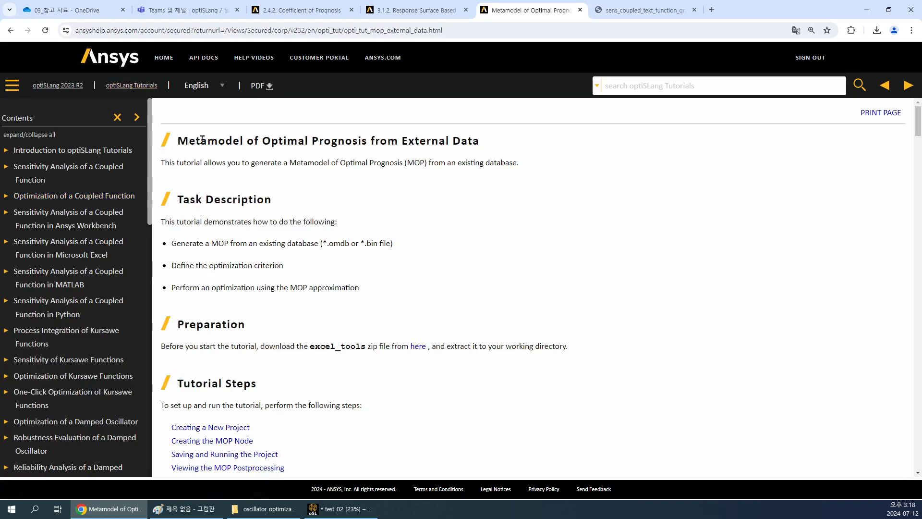
Read through the tutorial on generating a Metamodel of Optimal Prognosis from an existing database
{"action": "left_click_drag", "start_coordinate": [178, 140], "coordinate": [489, 145]}
{"action": "left_click", "coordinate": [290, 143]}
{"action": "scroll", "coordinate": [285, 255], "scroll_direction": "down", "scroll_amount": 1}
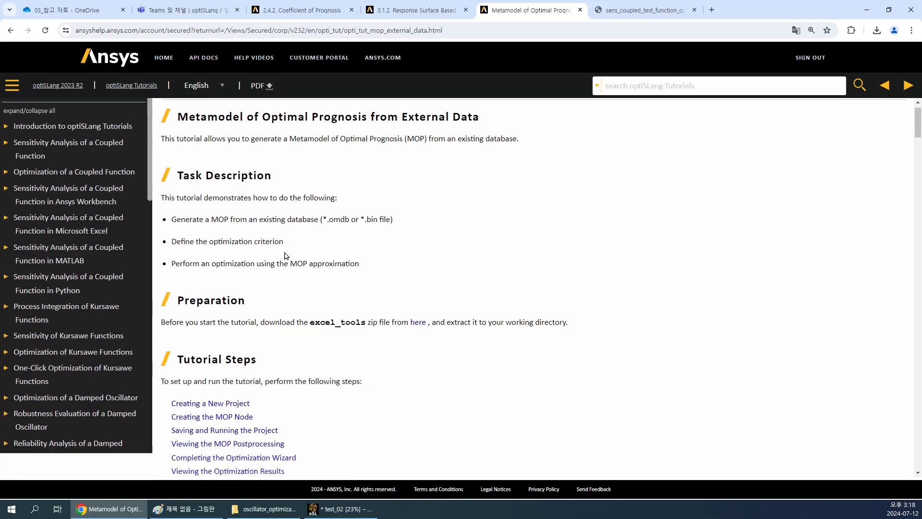
{"action": "scroll", "coordinate": [288, 255], "scroll_direction": "down", "scroll_amount": 15}
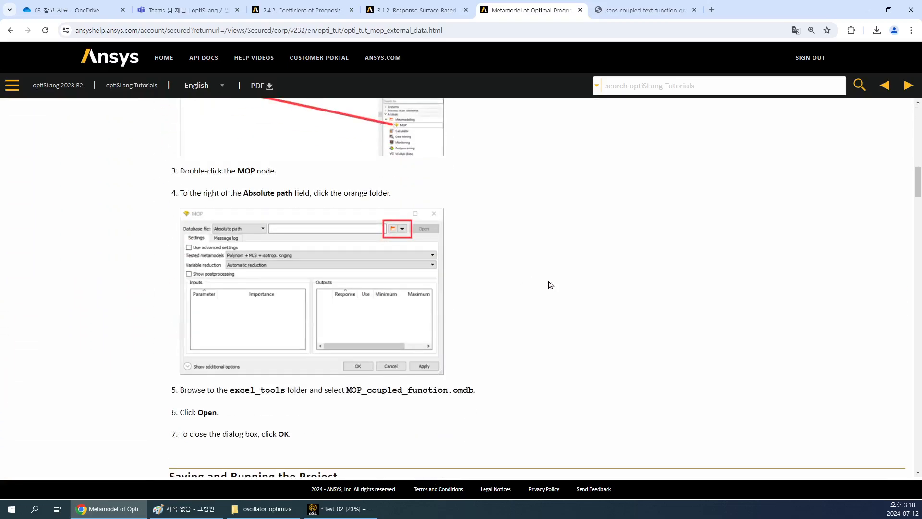
{"action": "scroll", "coordinate": [531, 282], "scroll_direction": "up", "scroll_amount": 15}
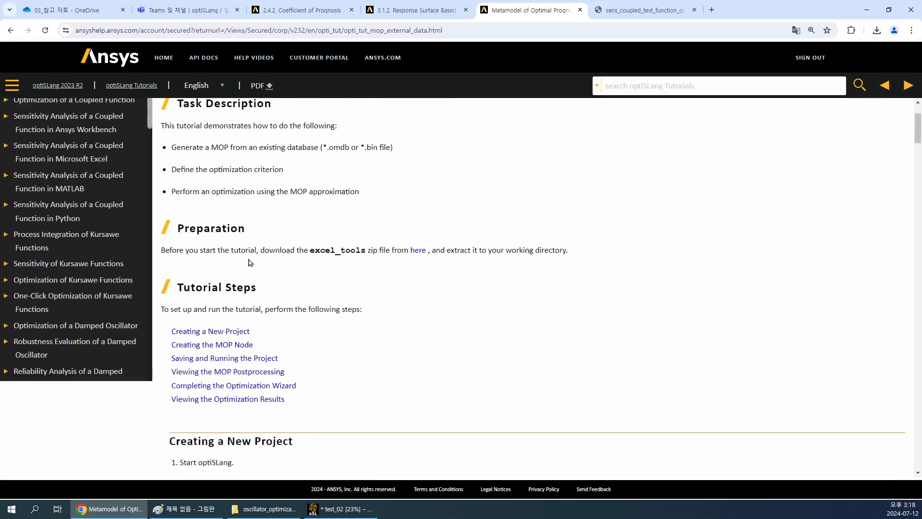
Look through the list of tutorials and open Data Export Using Excel Add-In
{"action": "scroll", "coordinate": [109, 306], "scroll_direction": "down", "scroll_amount": 8}
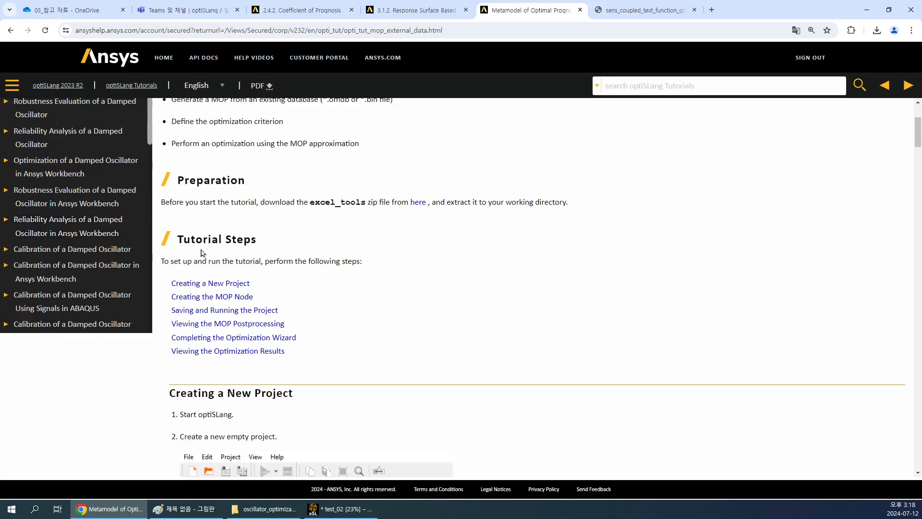
{"action": "scroll", "coordinate": [108, 183], "scroll_direction": "up", "scroll_amount": 2}
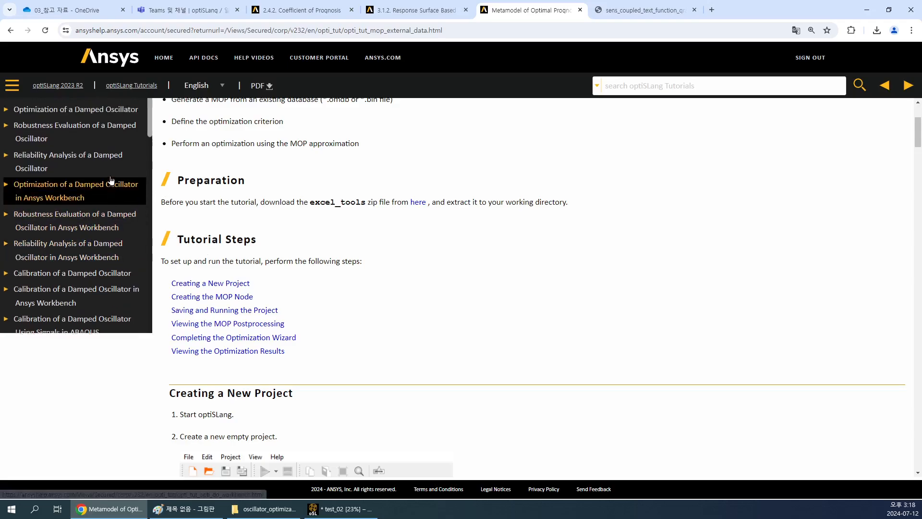
{"action": "scroll", "coordinate": [105, 219], "scroll_direction": "up", "scroll_amount": 2}
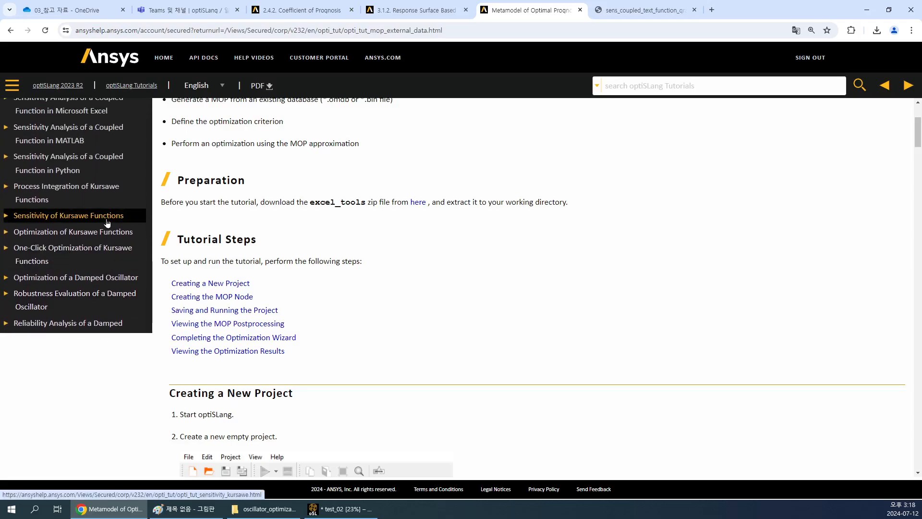
{"action": "scroll", "coordinate": [108, 227], "scroll_direction": "up", "scroll_amount": 4}
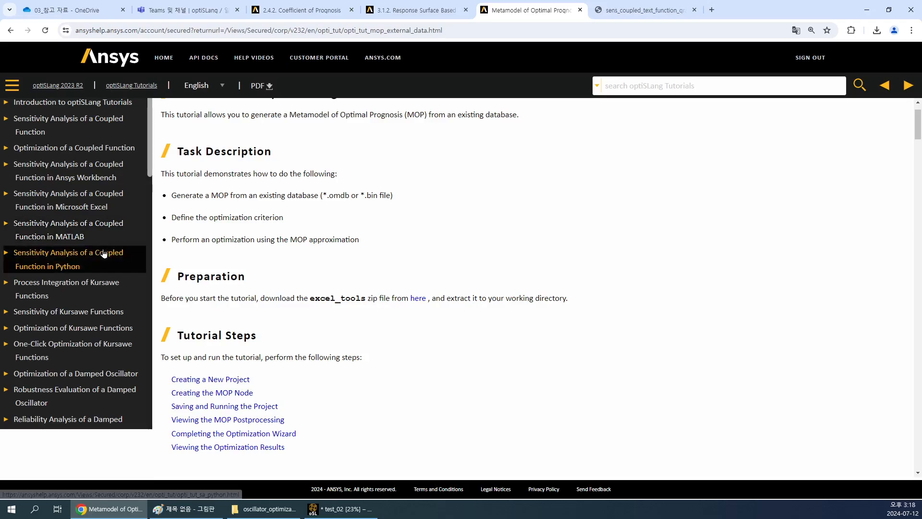
{"action": "scroll", "coordinate": [104, 253], "scroll_direction": "down", "scroll_amount": 2}
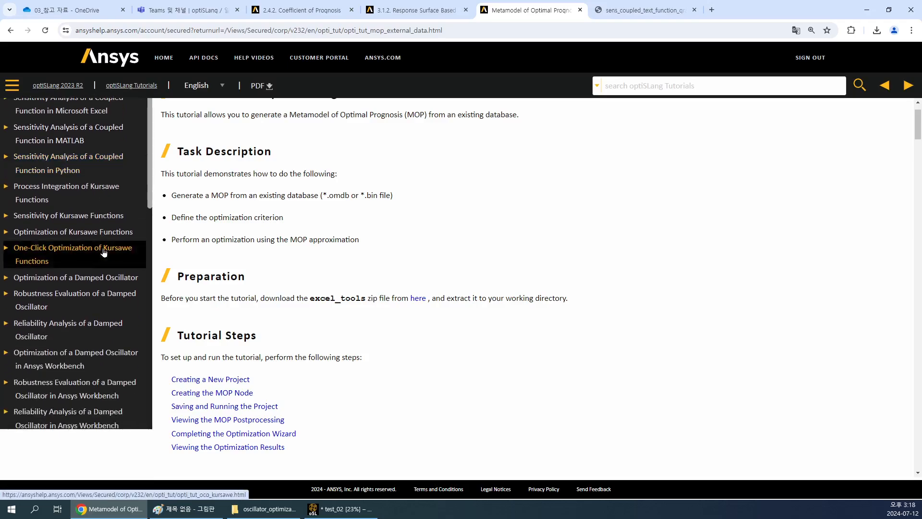
{"action": "scroll", "coordinate": [104, 253], "scroll_direction": "down", "scroll_amount": 2}
{"action": "scroll", "coordinate": [104, 253], "scroll_direction": "down", "scroll_amount": 2}
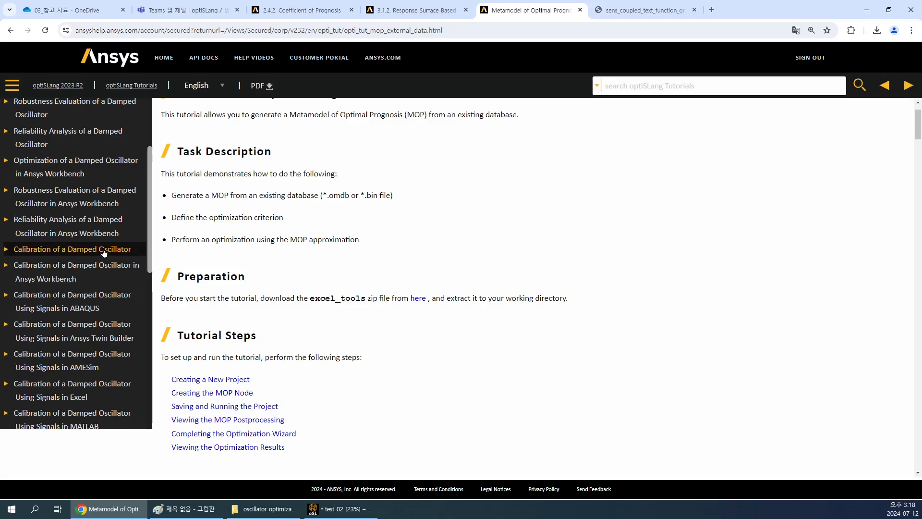
{"action": "scroll", "coordinate": [104, 253], "scroll_direction": "down", "scroll_amount": 3}
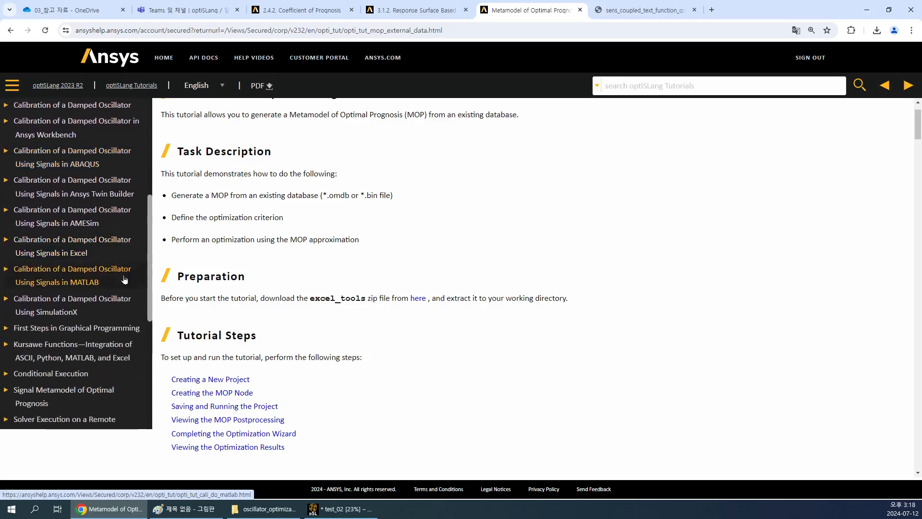
{"action": "scroll", "coordinate": [128, 342], "scroll_direction": "down", "scroll_amount": 1}
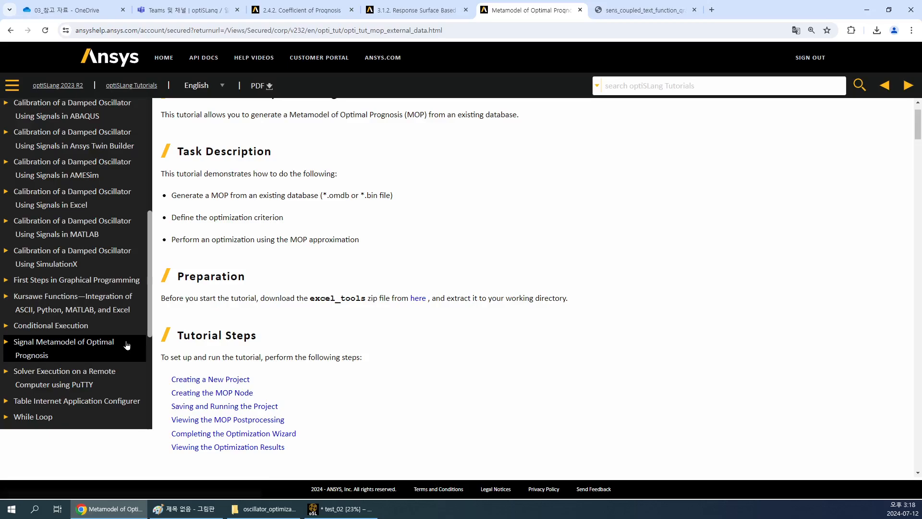
{"action": "scroll", "coordinate": [127, 345], "scroll_direction": "down", "scroll_amount": 2}
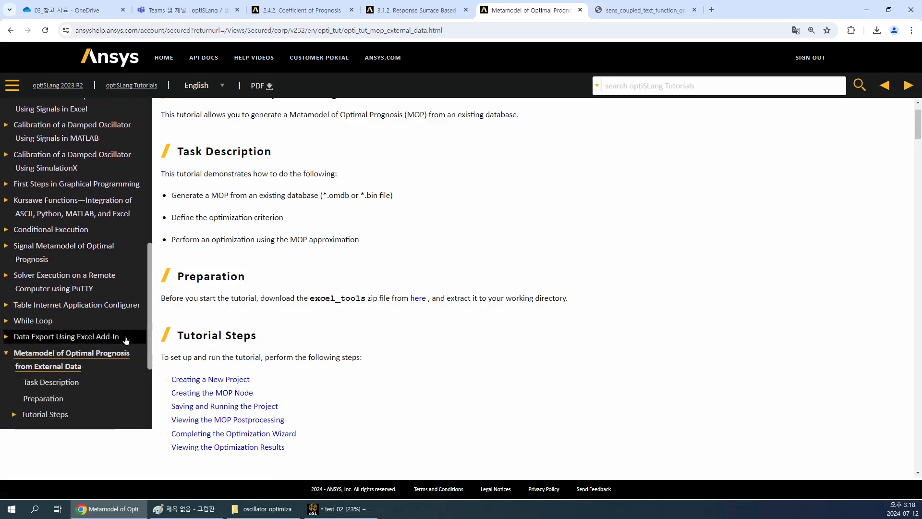
{"action": "scroll", "coordinate": [125, 339], "scroll_direction": "down", "scroll_amount": 1}
{"action": "left_click", "coordinate": [96, 288]}
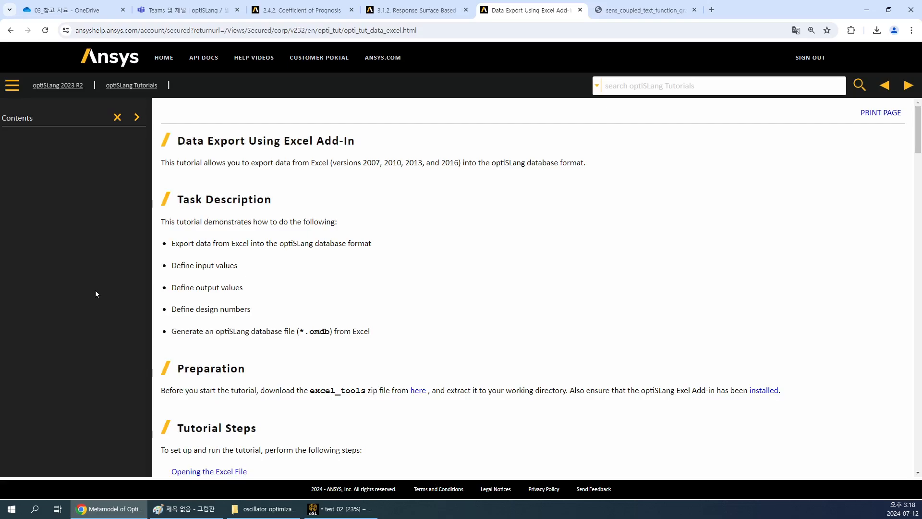
Skim the Excel data export tutorial, download its excel_tools zip file and show it in its download folder
{"action": "scroll", "coordinate": [782, 292], "scroll_direction": "down", "scroll_amount": 15}
{"action": "scroll", "coordinate": [744, 303], "scroll_direction": "up", "scroll_amount": 3}
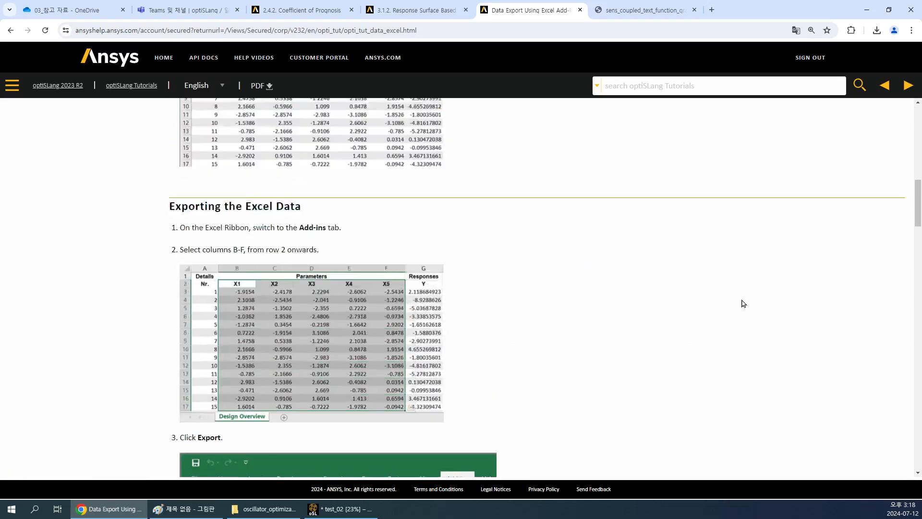
{"action": "scroll", "coordinate": [744, 303], "scroll_direction": "up", "scroll_amount": 10}
{"action": "scroll", "coordinate": [726, 288], "scroll_direction": "down", "scroll_amount": 5}
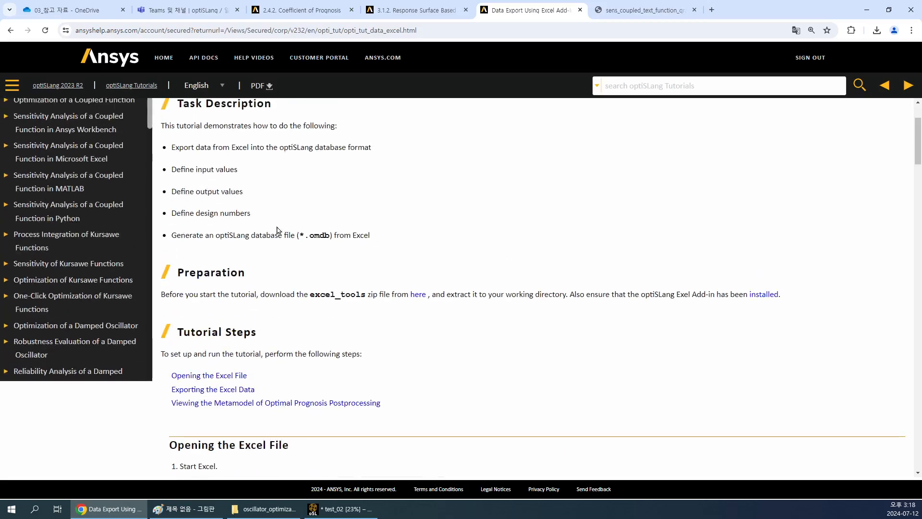
{"action": "left_click", "coordinate": [416, 295]}
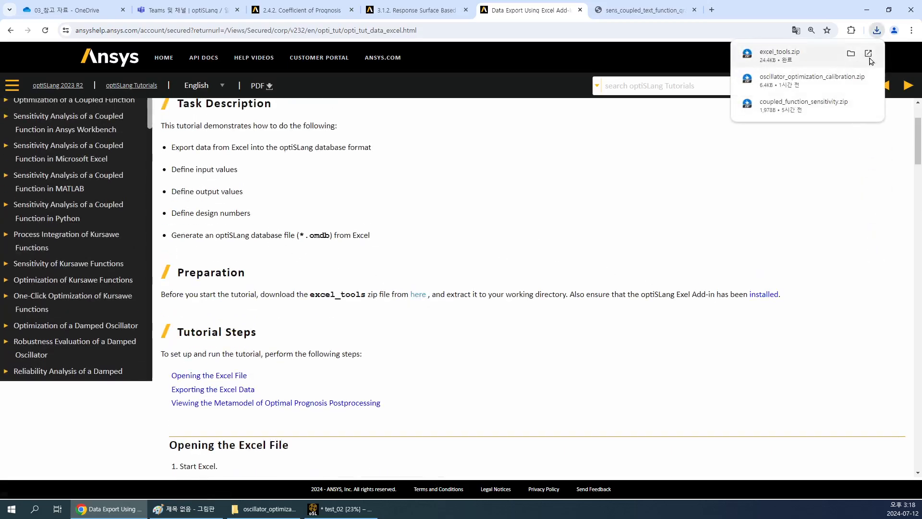
{"action": "left_click", "coordinate": [848, 55]}
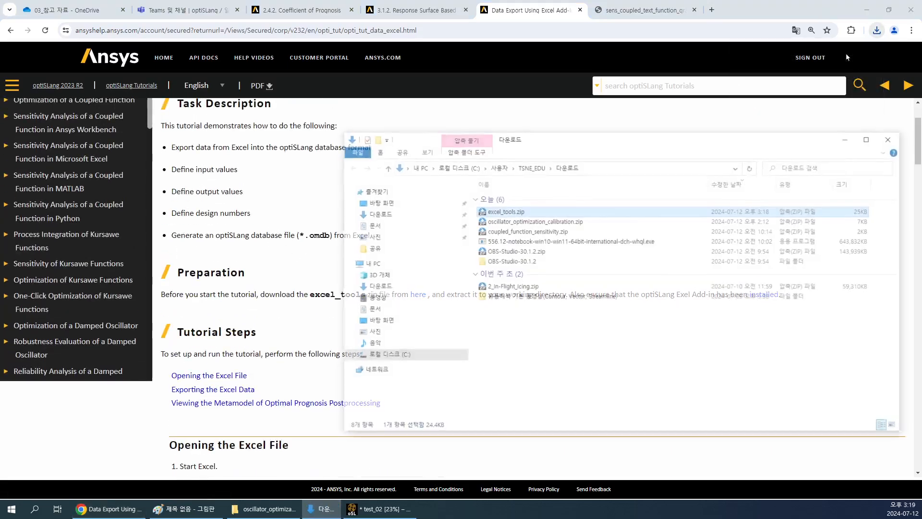
Copy excel_tools.zip into the shared folder (공유) and into the temp working folder on drive C:
{"action": "left_click", "coordinate": [371, 247]}
{"action": "left_click", "coordinate": [564, 295]}
{"action": "key", "text": "ctrl+v"}
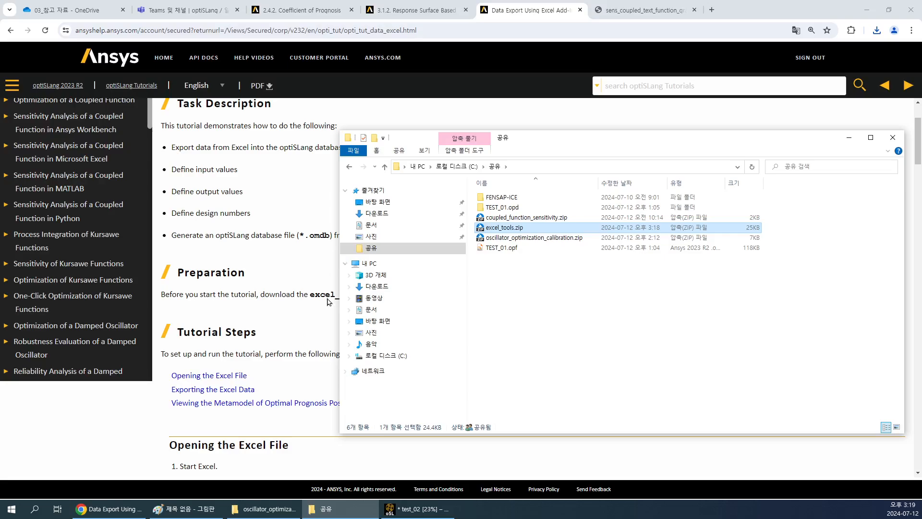
{"action": "left_click", "coordinate": [399, 356]}
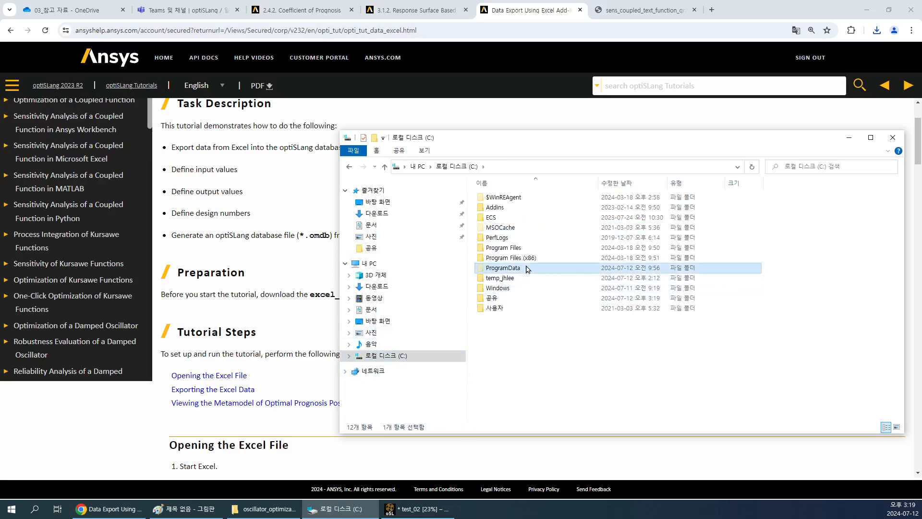
{"action": "double_click", "coordinate": [510, 279]}
{"action": "key", "text": "ctrl+v"}
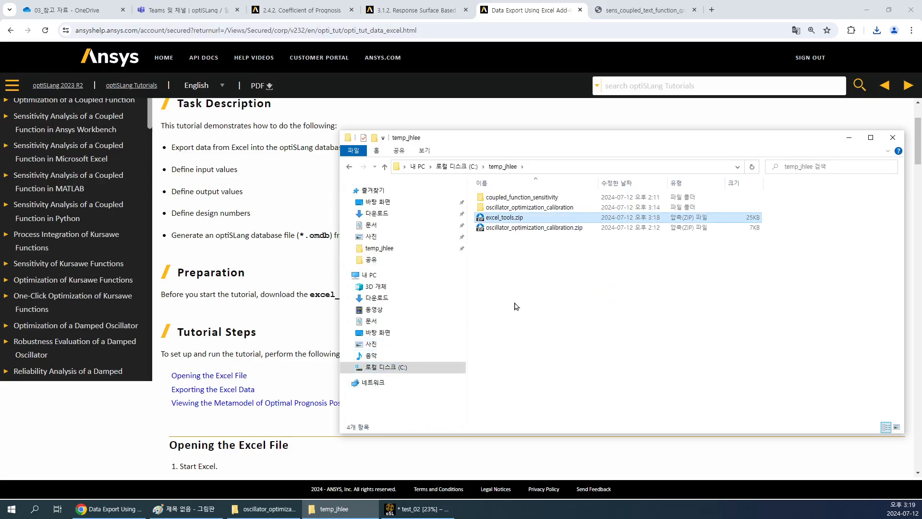
Extract excel_tools.zip in the temp working folder and open the extracted excel_tools folder
{"action": "right_click", "coordinate": [514, 220]}
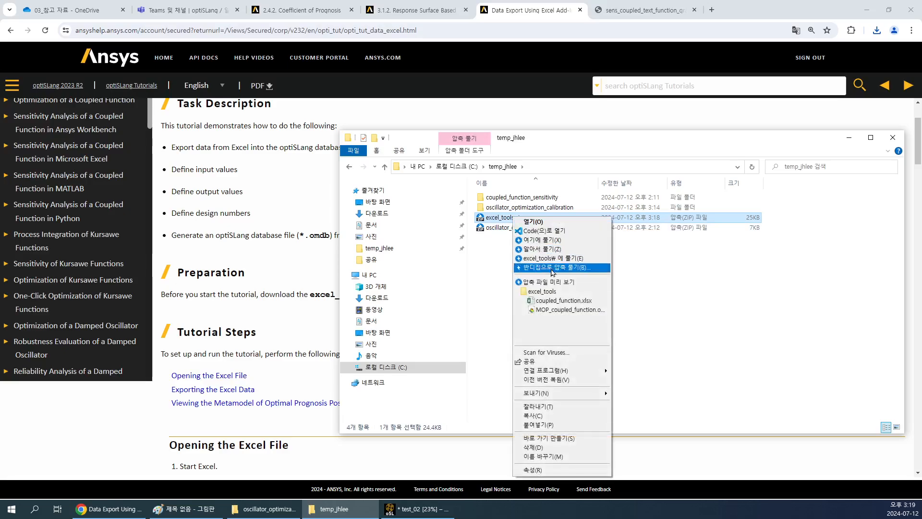
{"action": "mouse_move", "coordinate": [560, 315]}
{"action": "left_click", "coordinate": [542, 240]}
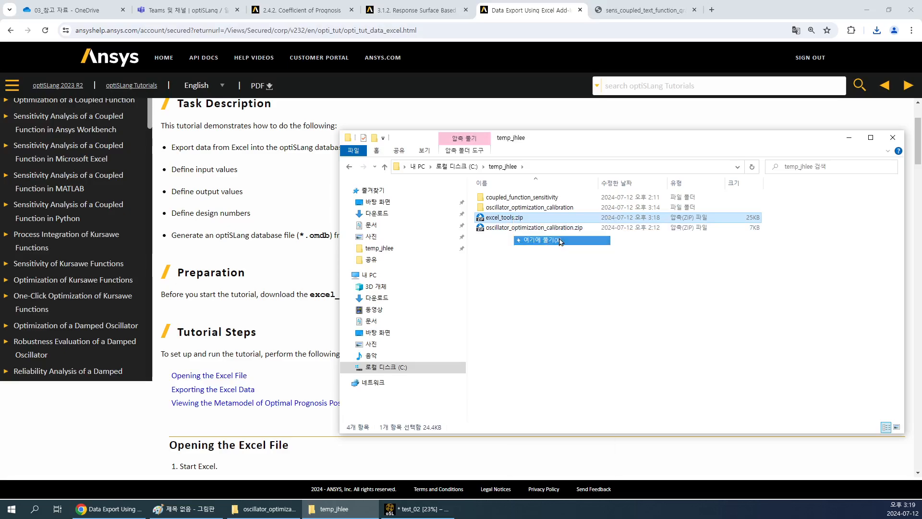
{"action": "left_click", "coordinate": [508, 208]}
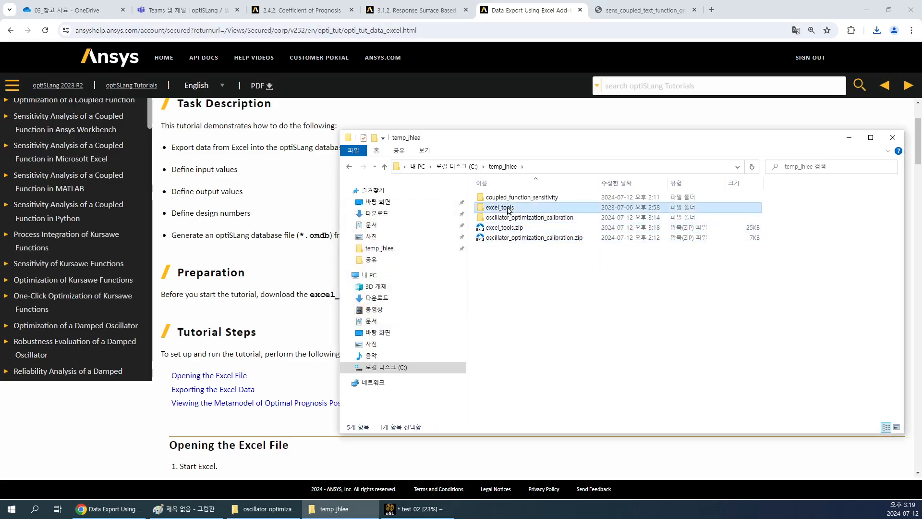
{"action": "double_click", "coordinate": [508, 210]}
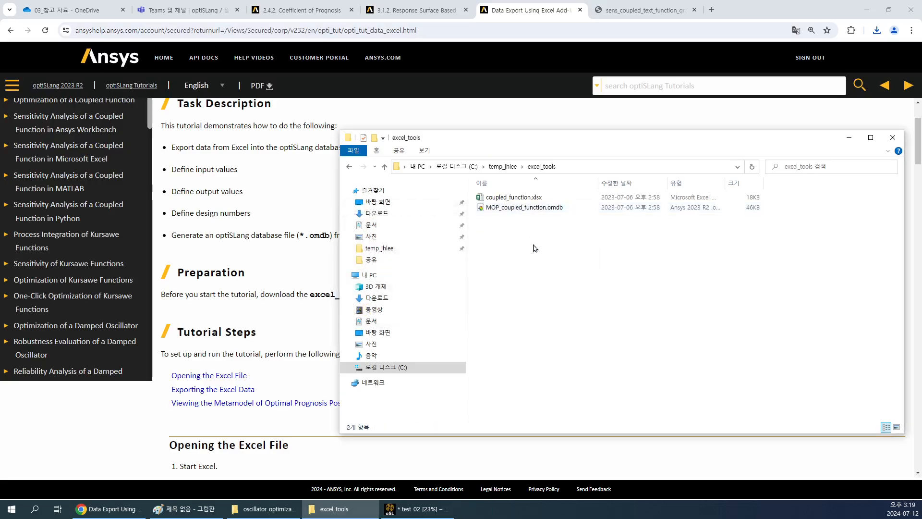
Open coupled_function.xlsx in Excel with editing enabled and display the optiSLang add-in commands in the maximized workbook
{"action": "left_click", "coordinate": [522, 200]}
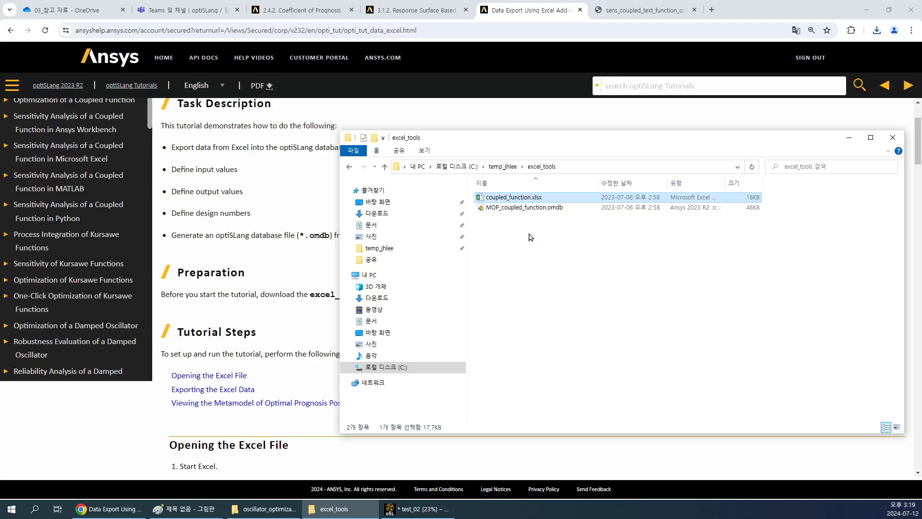
{"action": "double_click", "coordinate": [483, 198]}
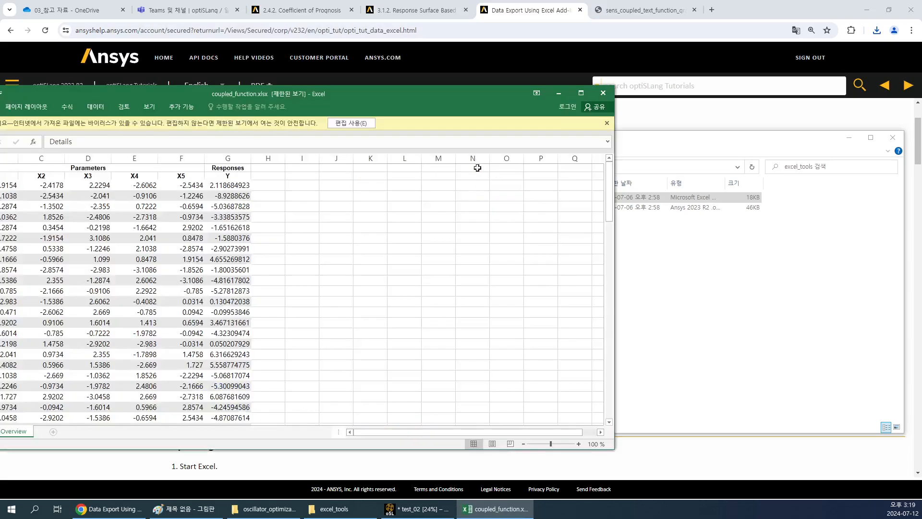
{"action": "left_click", "coordinate": [351, 123]}
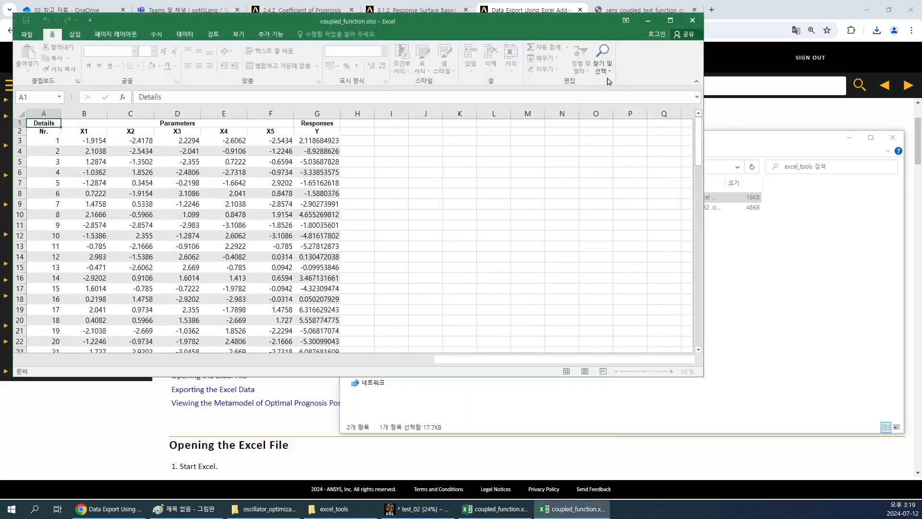
{"action": "left_click", "coordinate": [670, 21]}
{"action": "left_click", "coordinate": [254, 20]}
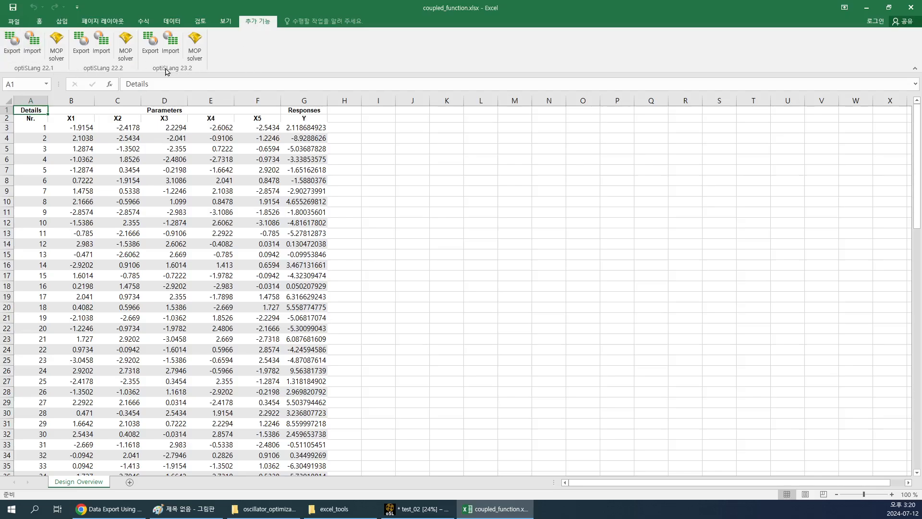
{"action": "left_click", "coordinate": [393, 231]}
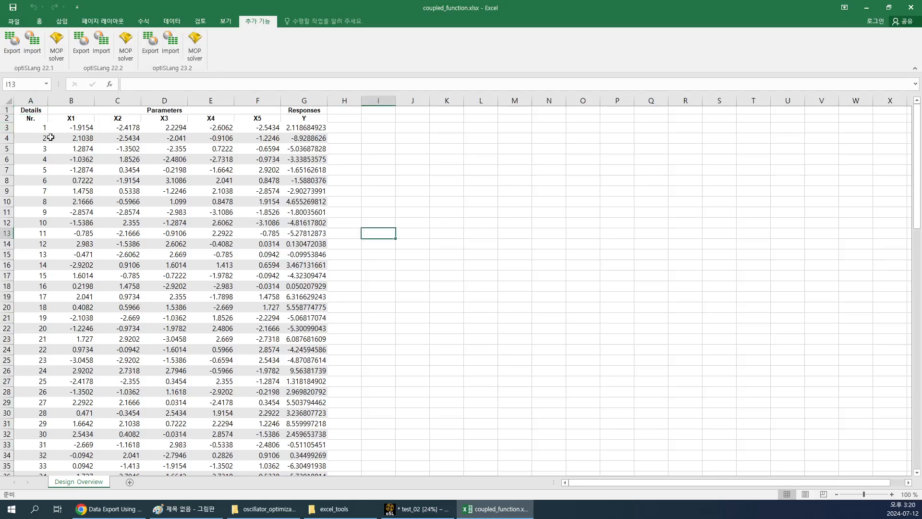
Examine the X1 to X5 parameter columns and the Y response column down to the last design in the Design Overview sheet
{"action": "left_click_drag", "start_coordinate": [71, 128], "coordinate": [307, 286]}
{"action": "left_click", "coordinate": [480, 286]}
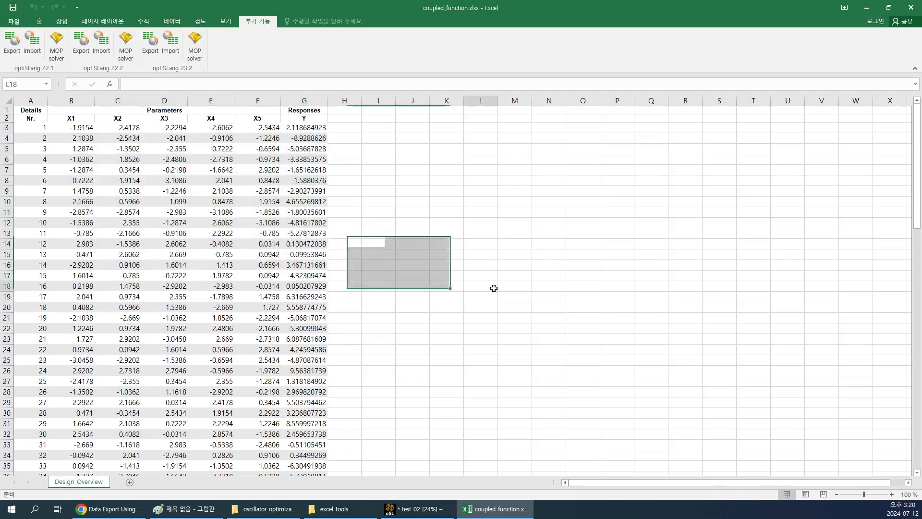
{"action": "left_click_drag", "start_coordinate": [72, 119], "coordinate": [260, 171]}
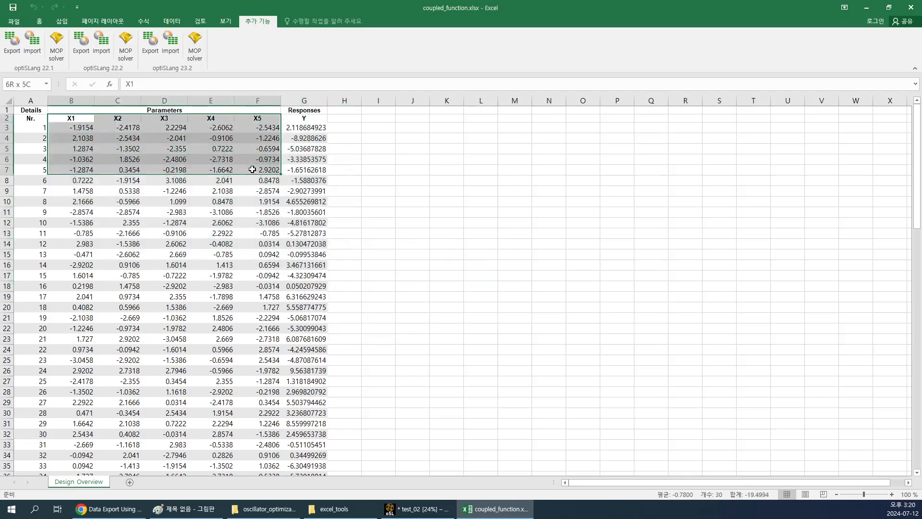
{"action": "scroll", "coordinate": [252, 358], "scroll_direction": "down", "scroll_amount": 20}
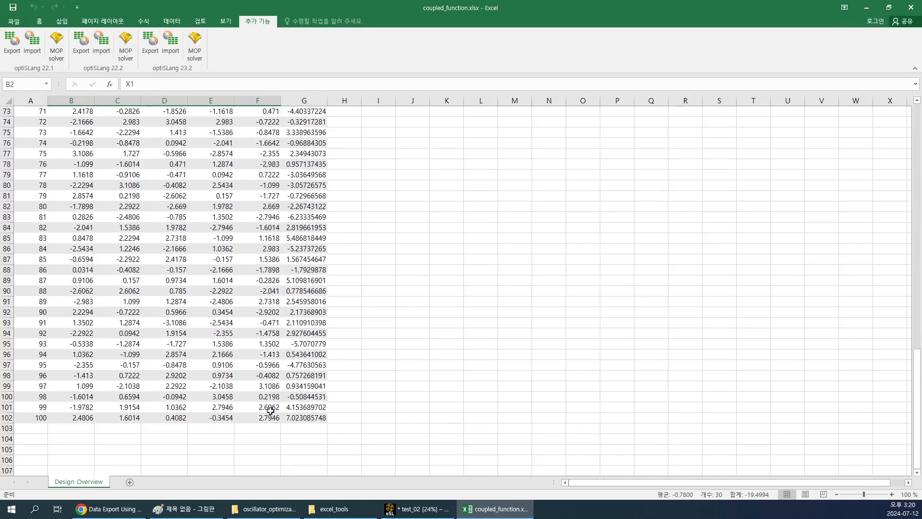
{"action": "left_click", "coordinate": [270, 417], "text": "shift"}
{"action": "scroll", "coordinate": [332, 398], "scroll_direction": "up", "scroll_amount": 20}
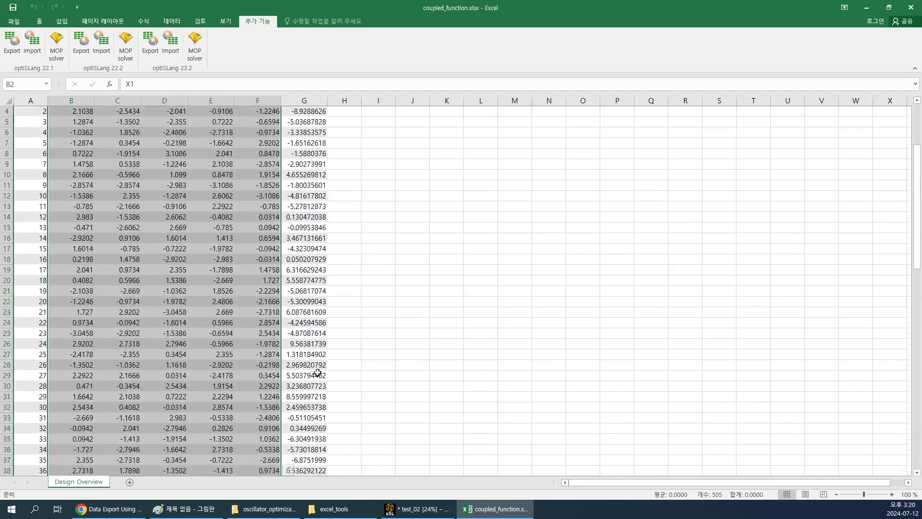
{"action": "left_click", "coordinate": [305, 101]}
{"action": "left_click", "coordinate": [390, 188]}
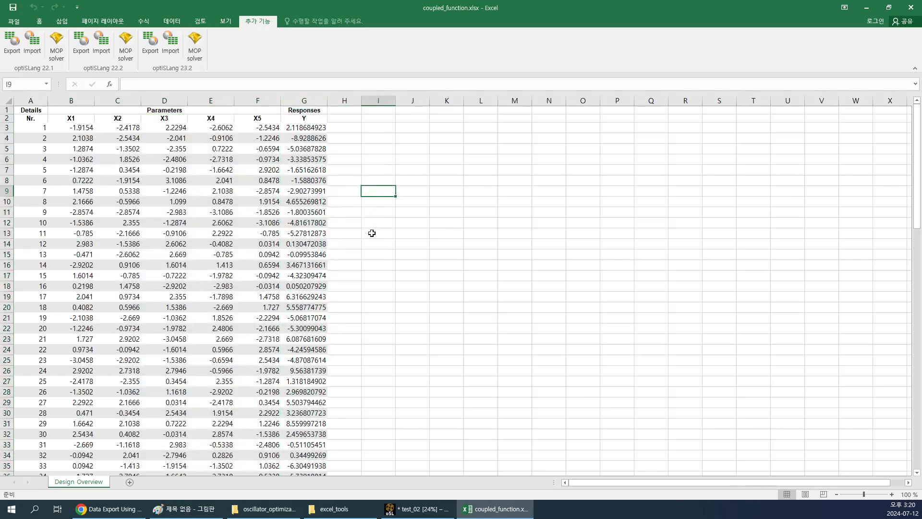
{"action": "left_click", "coordinate": [373, 241]}
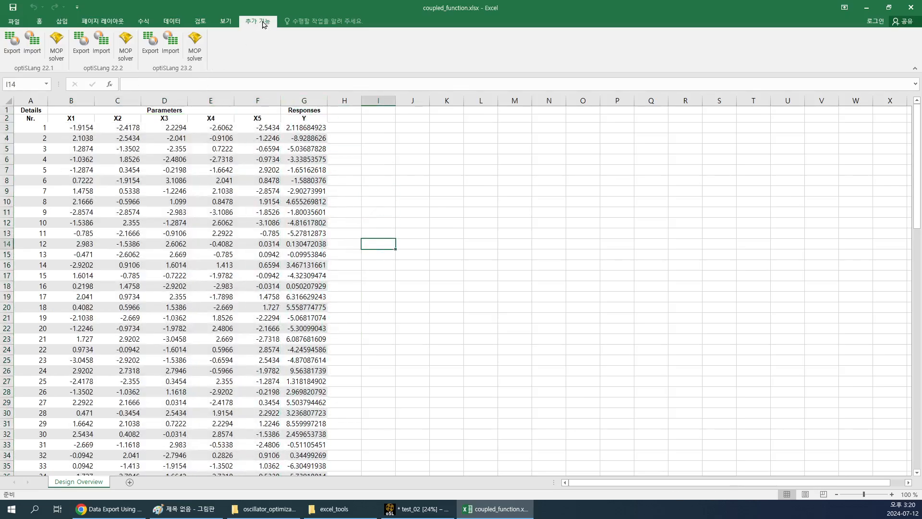
Open the optiSLang 23.2 Export dialog beside the data, view its design numbers settings and return to the input parameters
{"action": "left_click", "coordinate": [191, 57]}
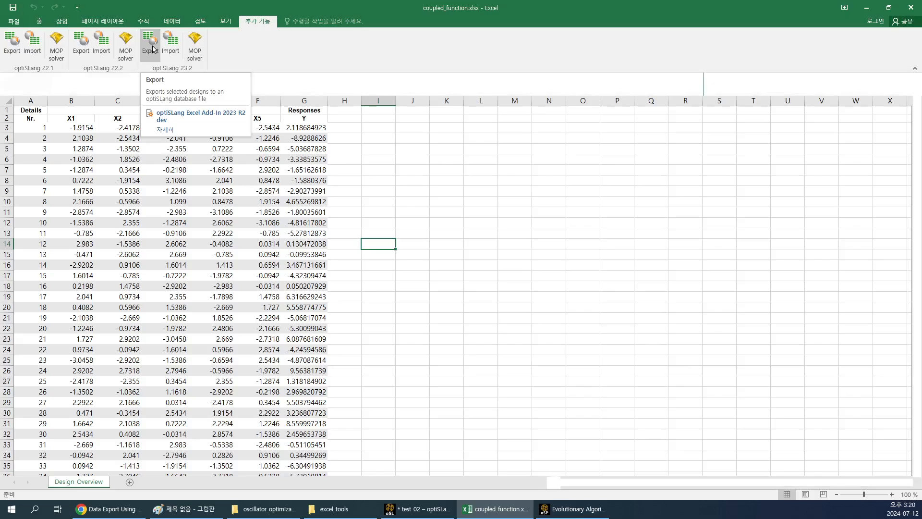
{"action": "left_click", "coordinate": [151, 48]}
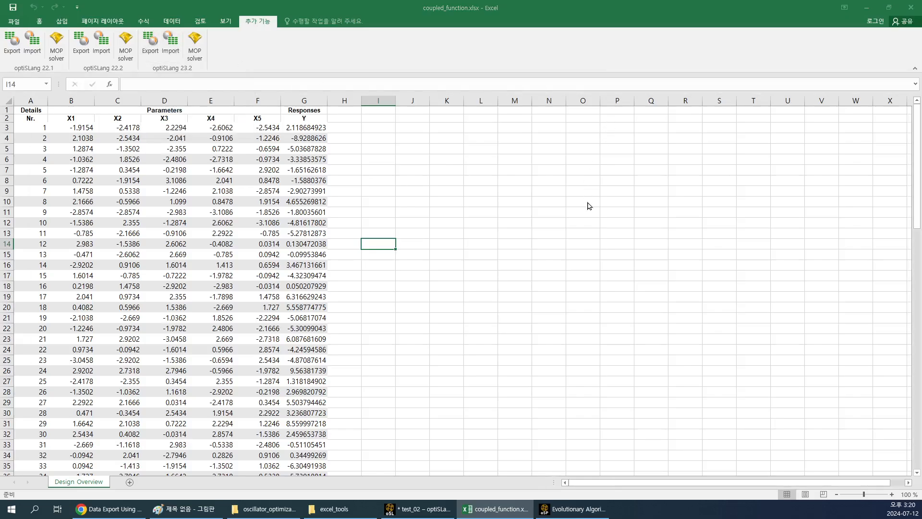
{"action": "left_click_drag", "start_coordinate": [154, 33], "coordinate": [540, 68]}
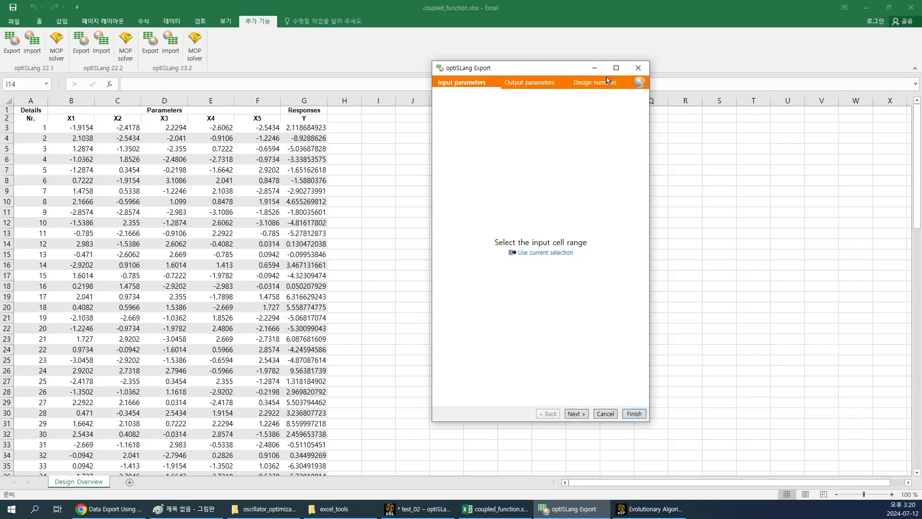
{"action": "left_click", "coordinate": [604, 85]}
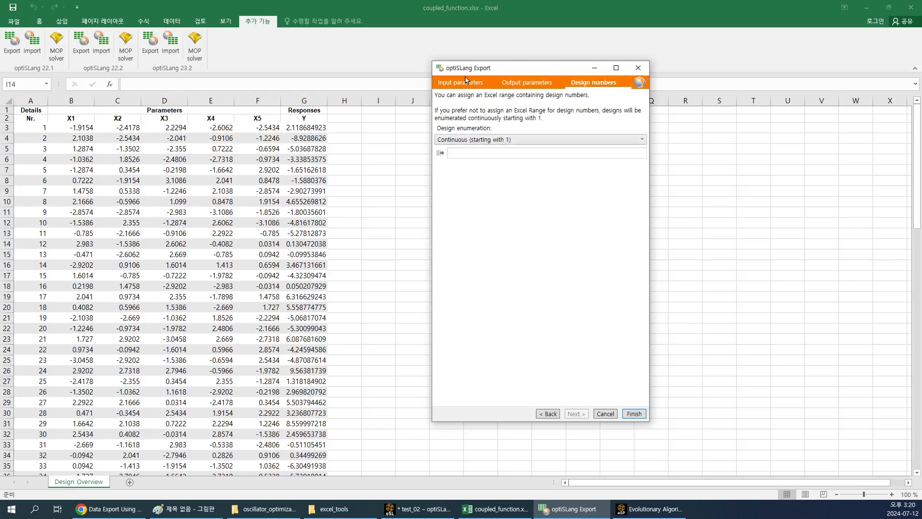
{"action": "left_click", "coordinate": [465, 87]}
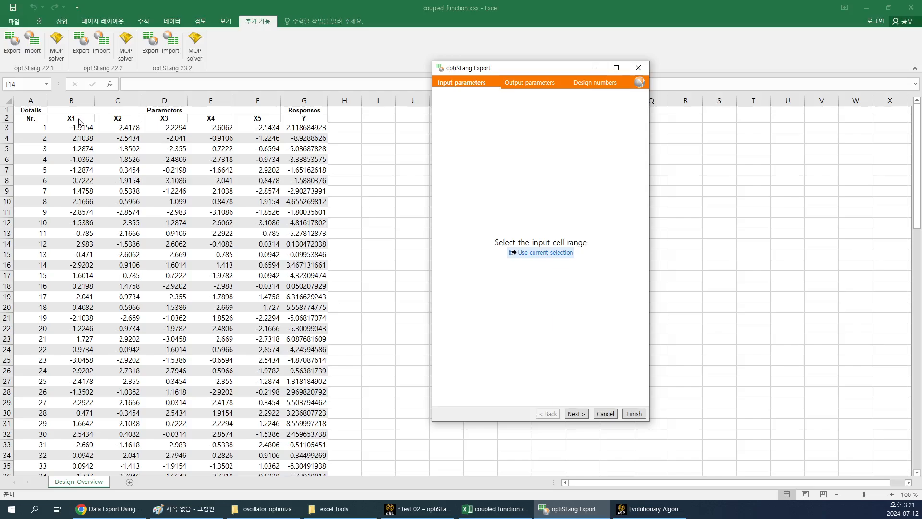
Assign cells B2:F6 with the X1 to X5 headers as the input parameter data range
{"action": "left_click_drag", "start_coordinate": [79, 123], "coordinate": [271, 161]}
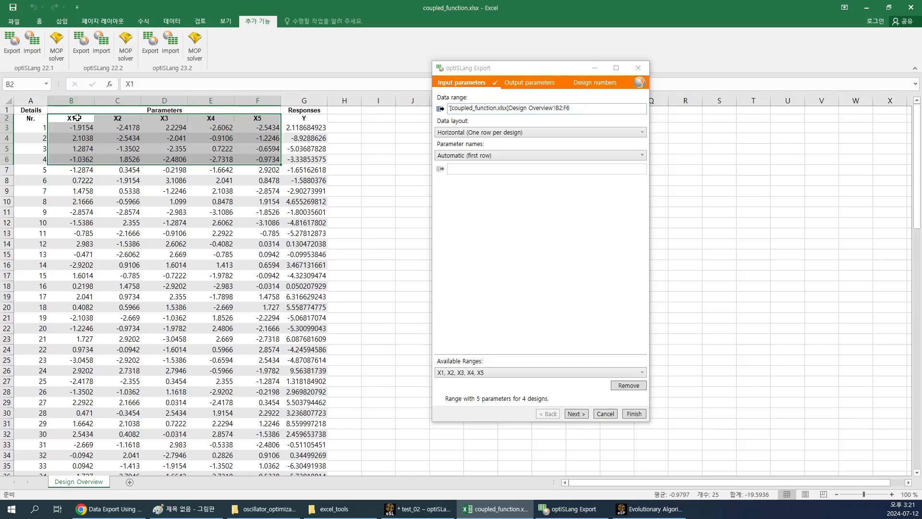
{"action": "left_click_drag", "start_coordinate": [77, 118], "coordinate": [271, 163]}
{"action": "left_click", "coordinate": [587, 107]}
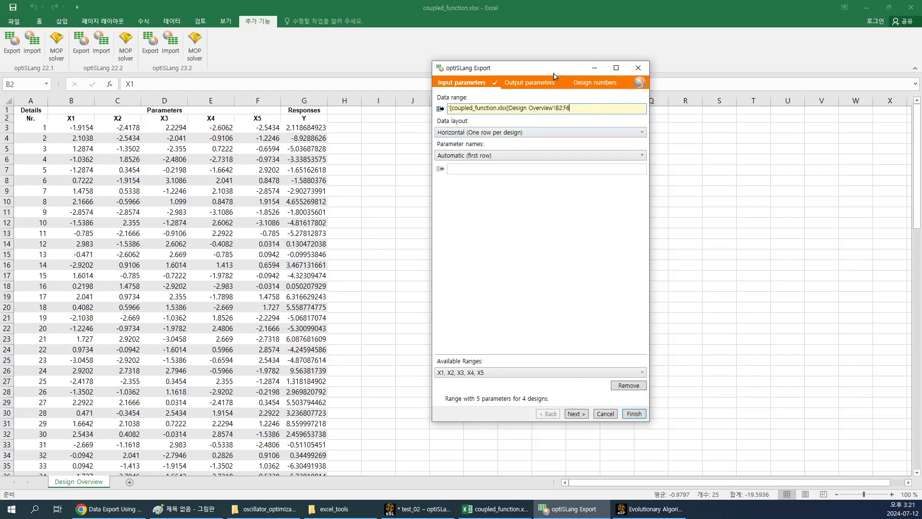
{"action": "left_click", "coordinate": [529, 83]}
{"action": "left_click", "coordinate": [477, 84]}
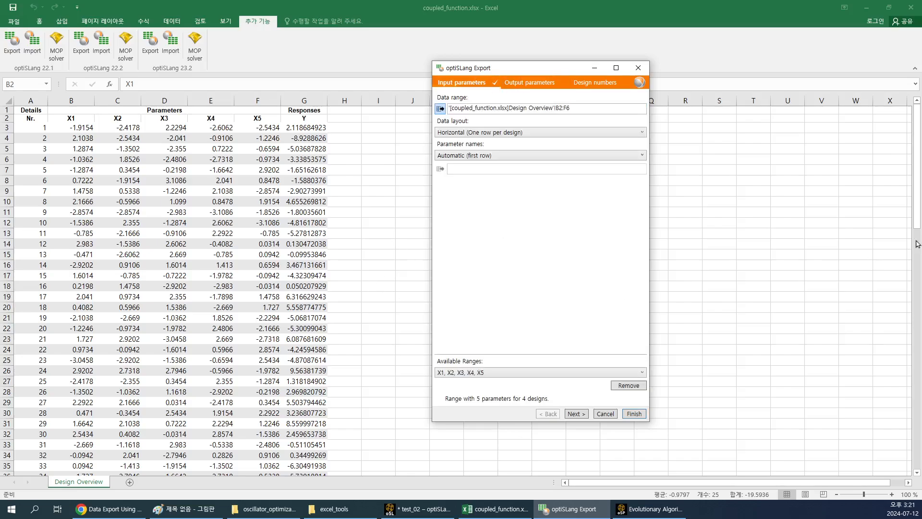
Check the last data row in the sheet and extend the input parameter data range to B2:F102
{"action": "left_click", "coordinate": [917, 195]}
{"action": "left_click_drag", "start_coordinate": [917, 224], "coordinate": [920, 464]}
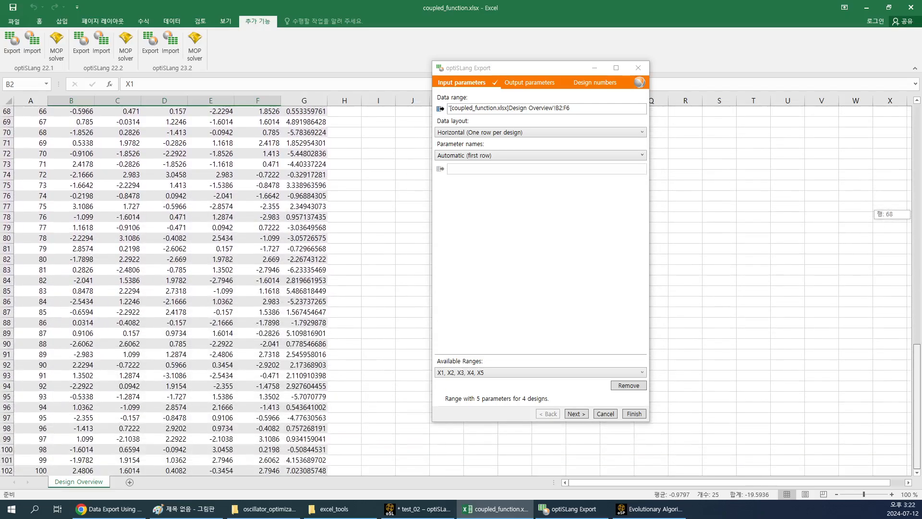
{"action": "left_click_drag", "start_coordinate": [919, 464], "coordinate": [918, 116]}
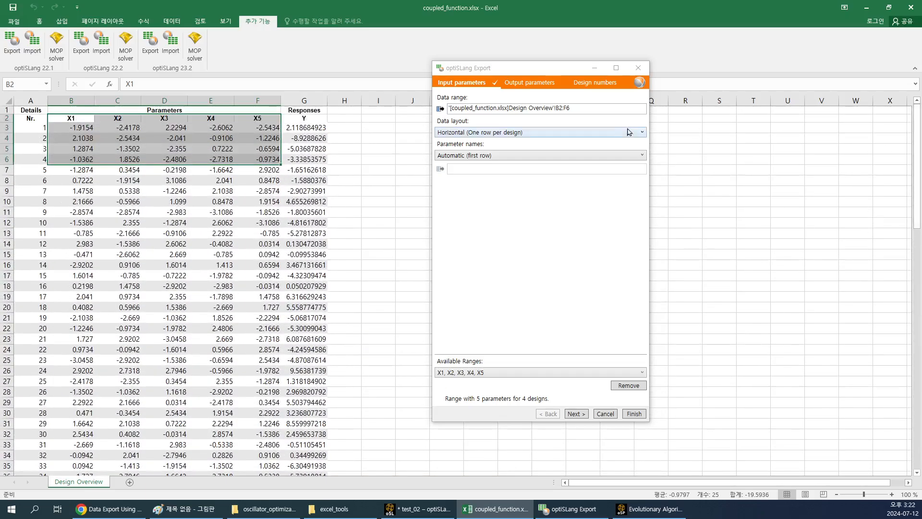
{"action": "left_click", "coordinate": [609, 108]}
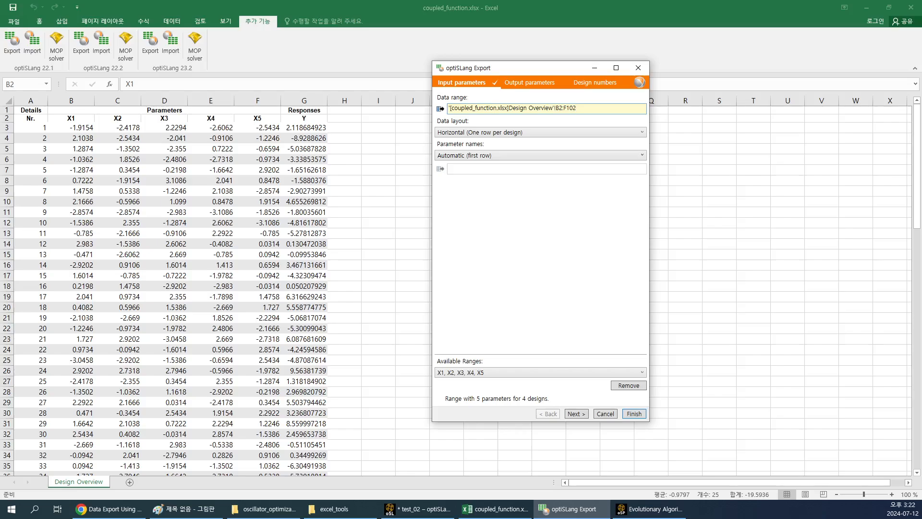
{"action": "key", "text": "Tab"}
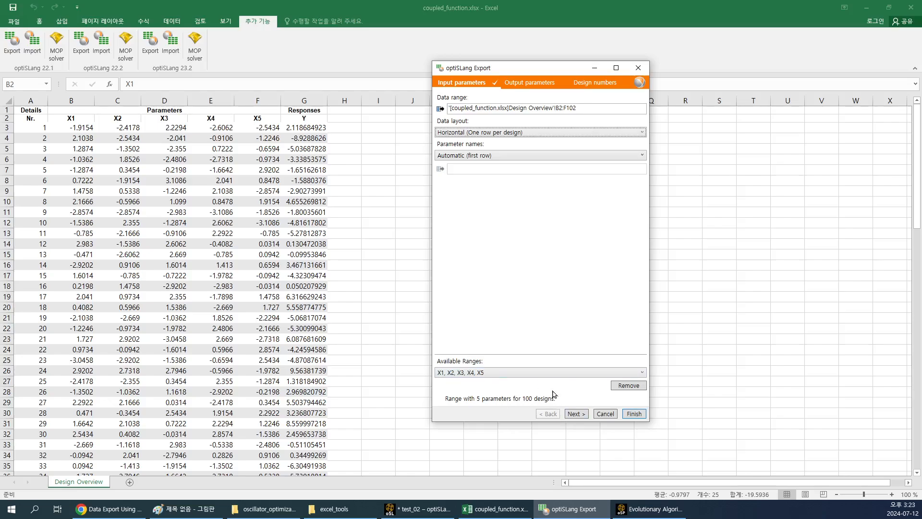
Assign the Y response column as the output parameters with the data range G2:G102
{"action": "left_click", "coordinate": [576, 414]}
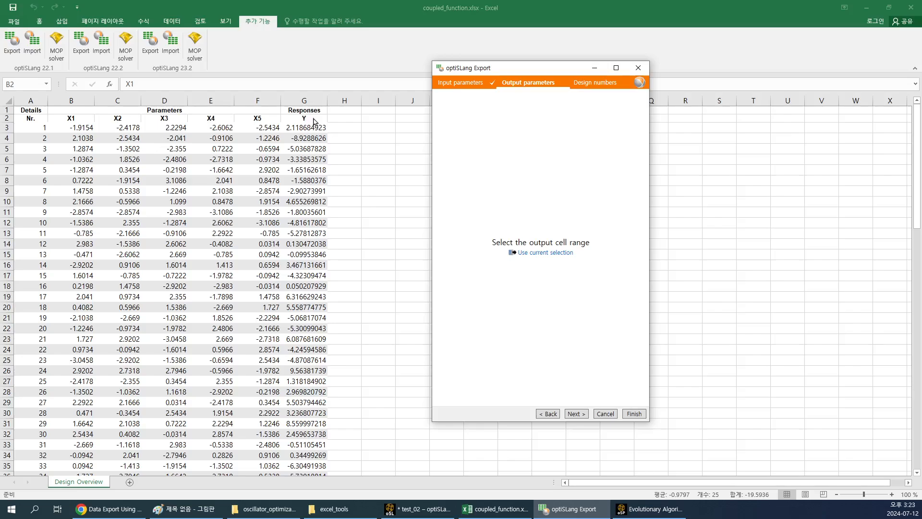
{"action": "left_click", "coordinate": [316, 122]}
{"action": "left_click", "coordinate": [316, 118]}
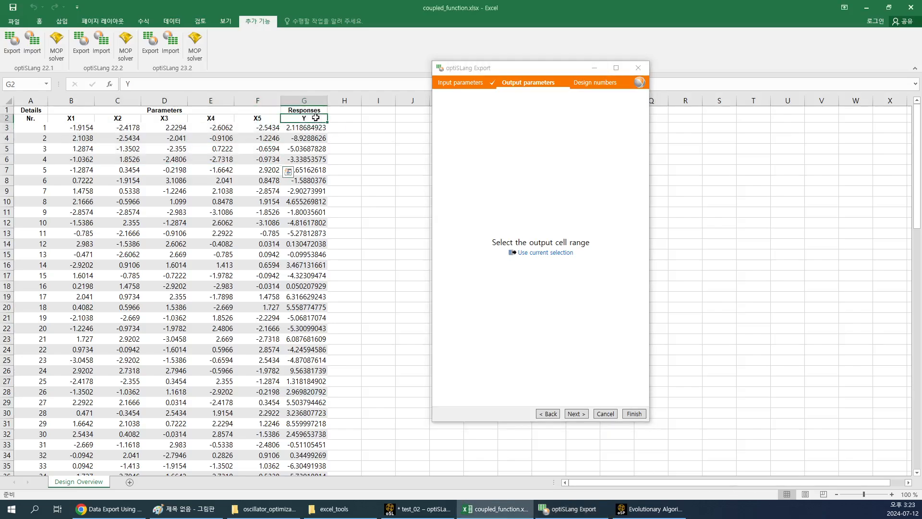
{"action": "left_click_drag", "start_coordinate": [315, 118], "coordinate": [316, 197]}
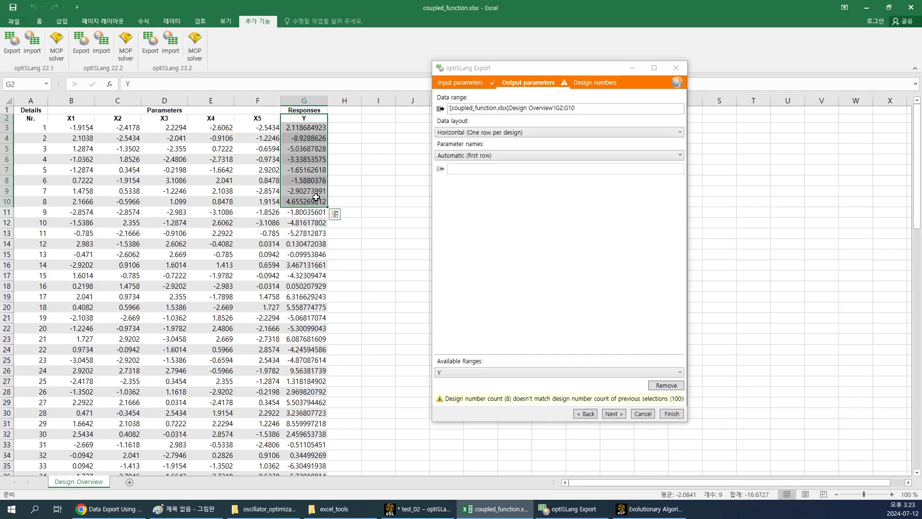
{"action": "left_click", "coordinate": [601, 109]}
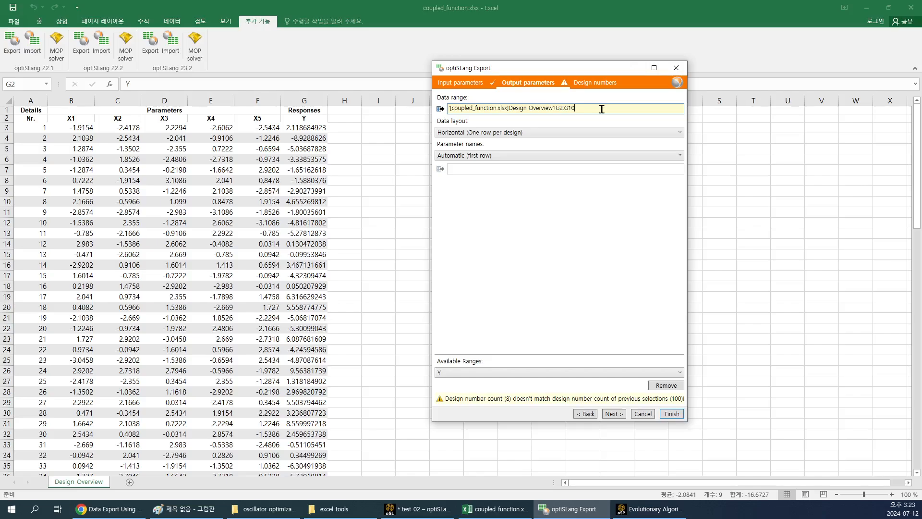
{"action": "key", "text": "Tab"}
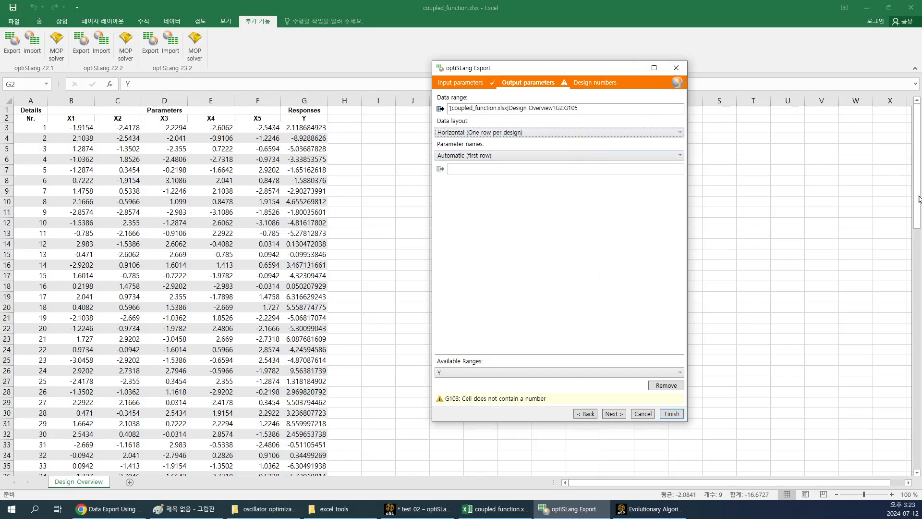
{"action": "left_click", "coordinate": [618, 107]}
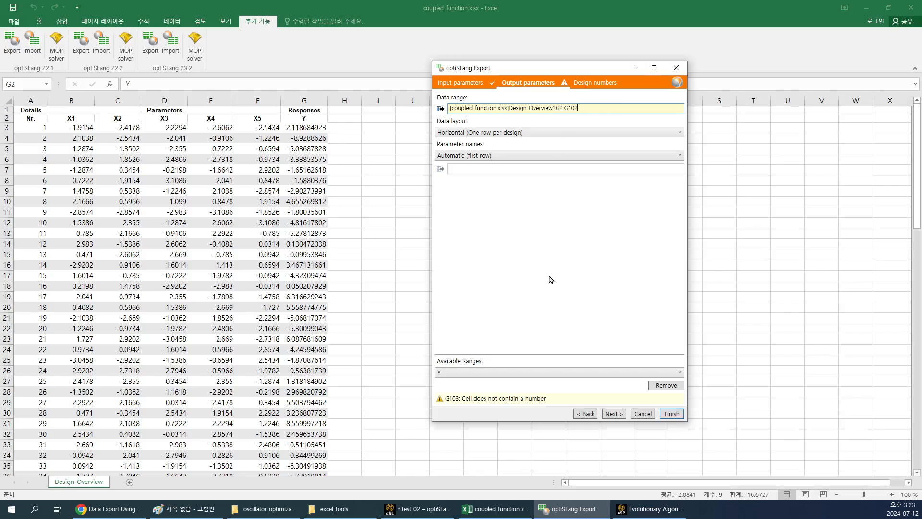
{"action": "key", "text": "Tab"}
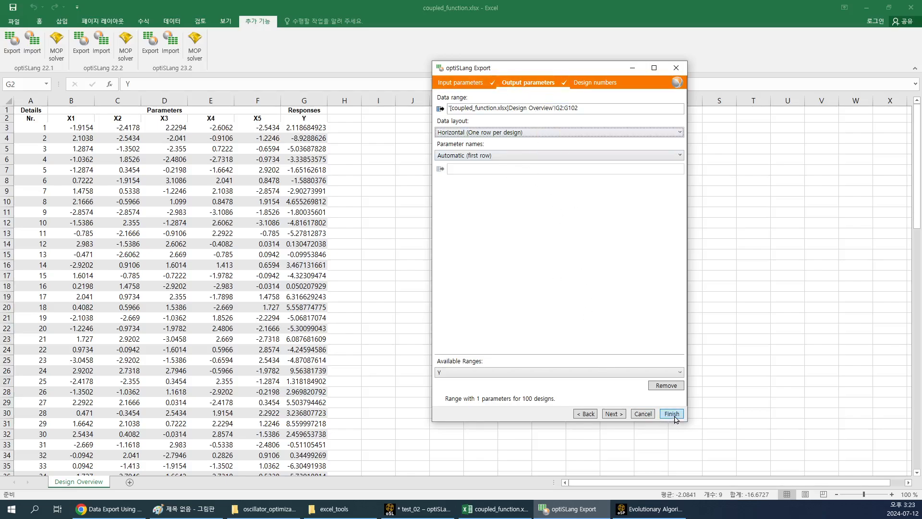
Finish the export setup and choose the temp working folder on drive C: as the save location
{"action": "left_click", "coordinate": [676, 415]}
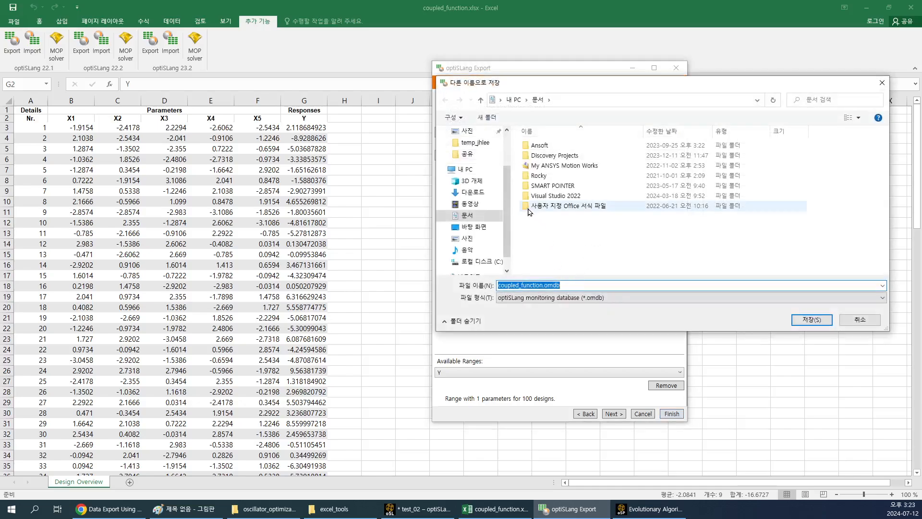
{"action": "left_click", "coordinate": [494, 263]}
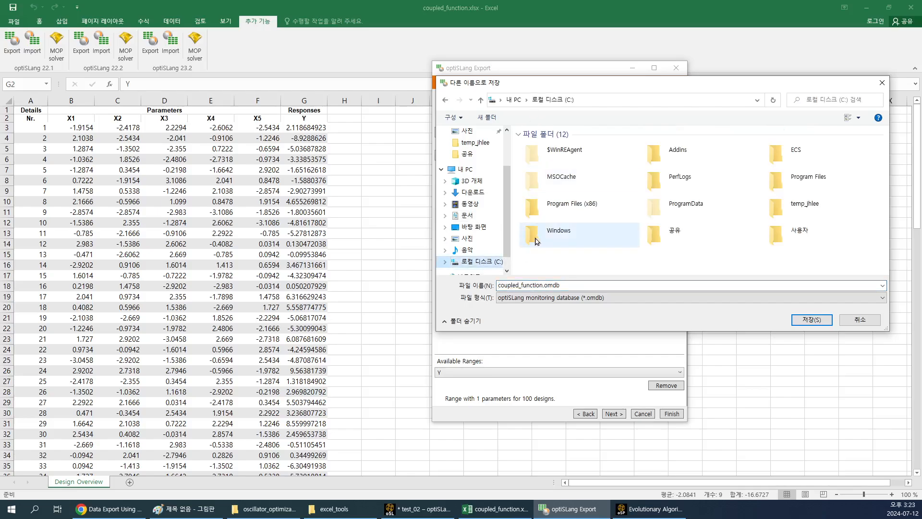
{"action": "left_click", "coordinate": [789, 205]}
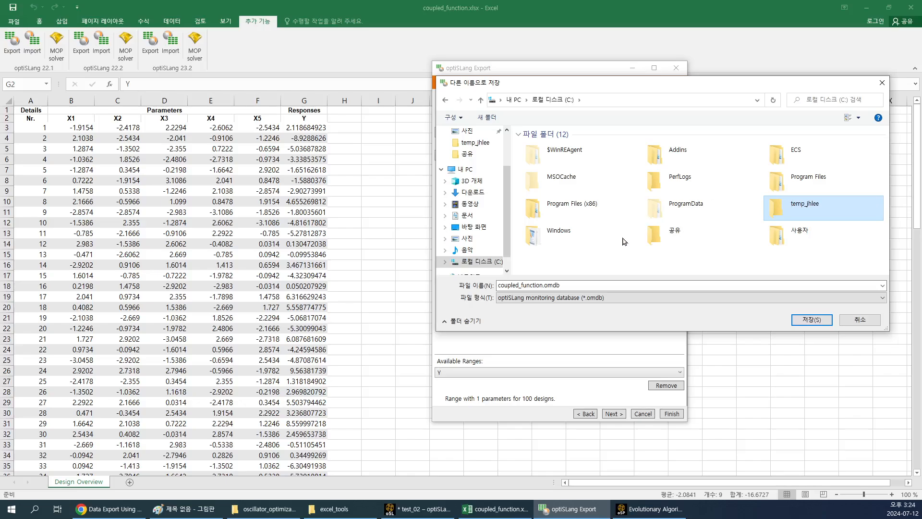
{"action": "double_click", "coordinate": [788, 205]}
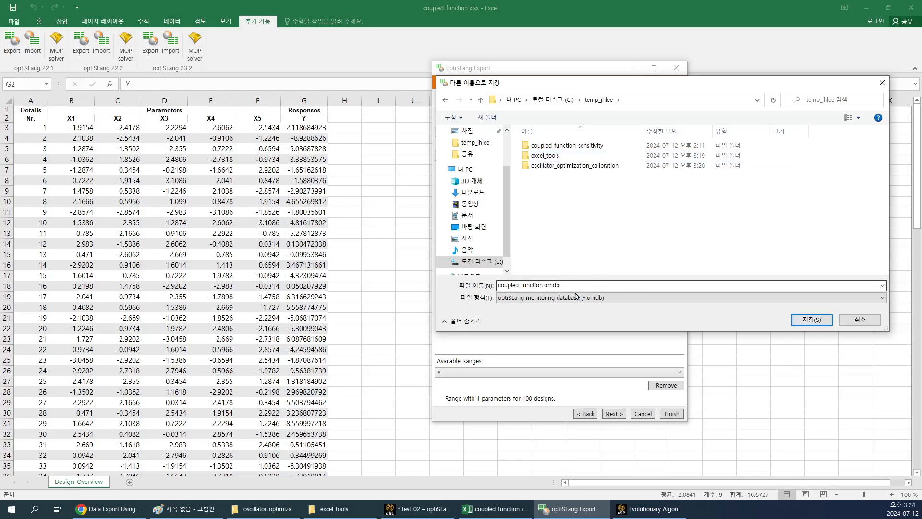
Rename the coupled_function part of the file name to excel and save the optiSLang monitoring database
{"action": "double_click", "coordinate": [546, 286]}
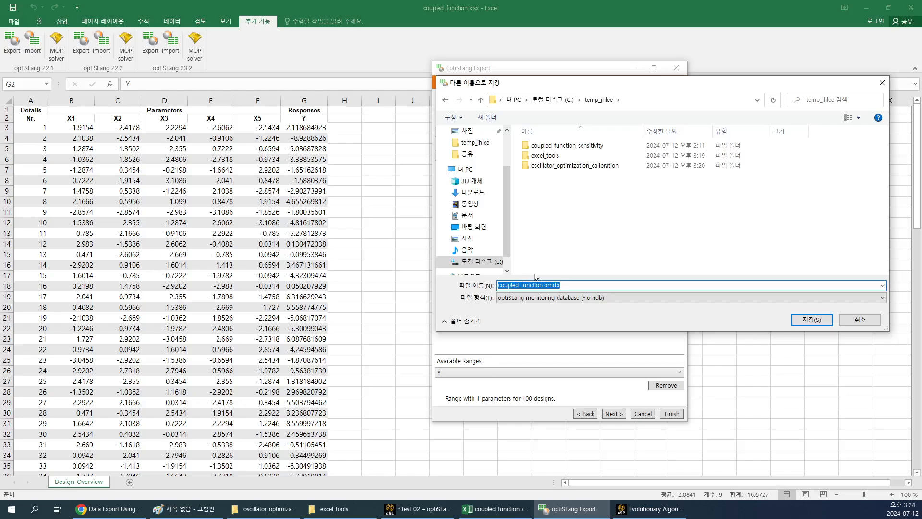
{"action": "key", "text": "Home"}
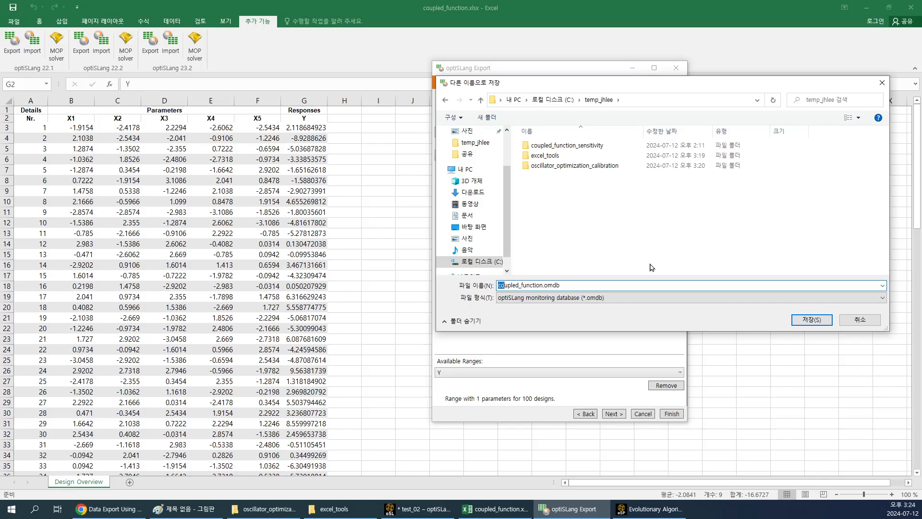
{"action": "key", "text": "shift+Right"}
{"action": "key", "text": "shift+Right"}
{"action": "key", "text": "shift+Right"}
{"action": "key", "text": "shift+Right"}
{"action": "key", "text": "shift+Right"}
{"action": "key", "text": "shift+Right"}
{"action": "key", "text": "shift+Right"}
{"action": "key", "text": "shift+Right"}
{"action": "key", "text": "shift+Right"}
{"action": "key", "text": "shift+Right"}
{"action": "key", "text": "shift+Right"}
{"action": "key", "text": "shift+Right"}
{"action": "key", "text": "shift+Right"}
{"action": "type", "text": "excel"}
{"action": "key", "text": "Return"}
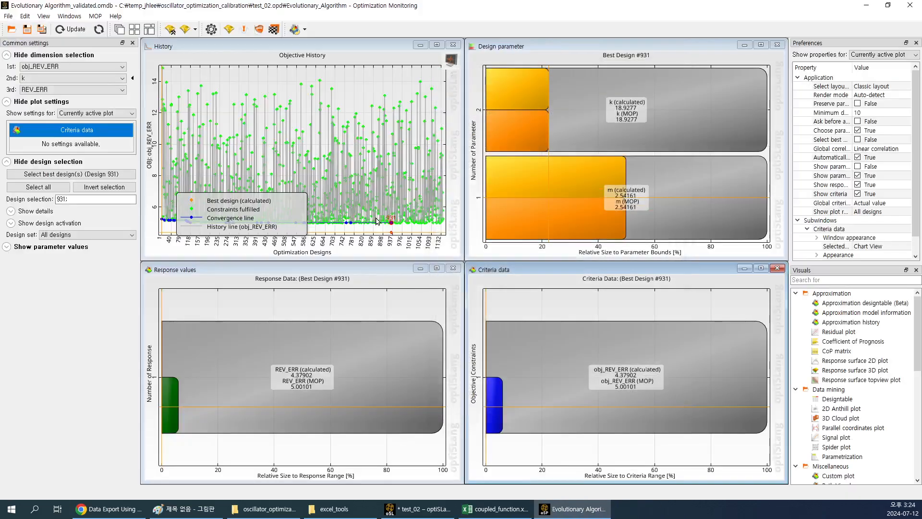
Locate optiSLang Postprocessing 2023 R2 among the installed programs and return to the excel.omdb monitoring window
{"action": "left_click", "coordinate": [10, 513]}
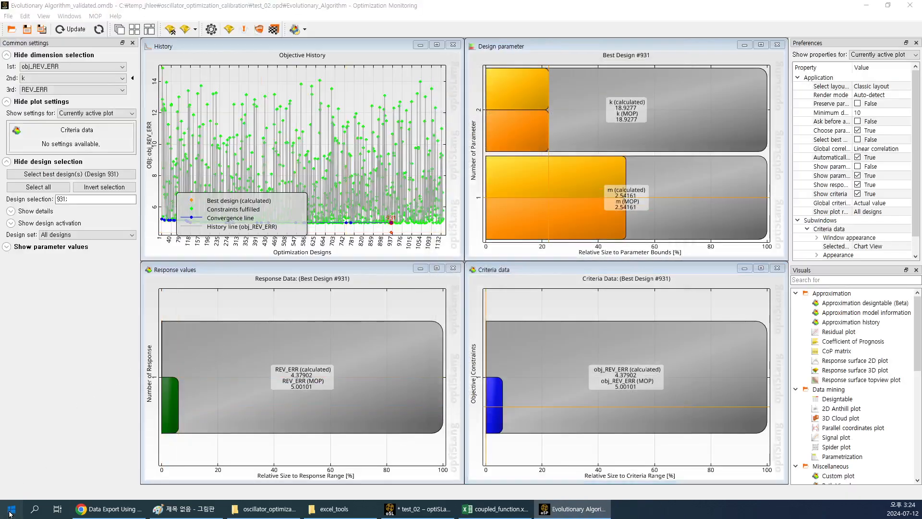
{"action": "left_click", "coordinate": [10, 513]}
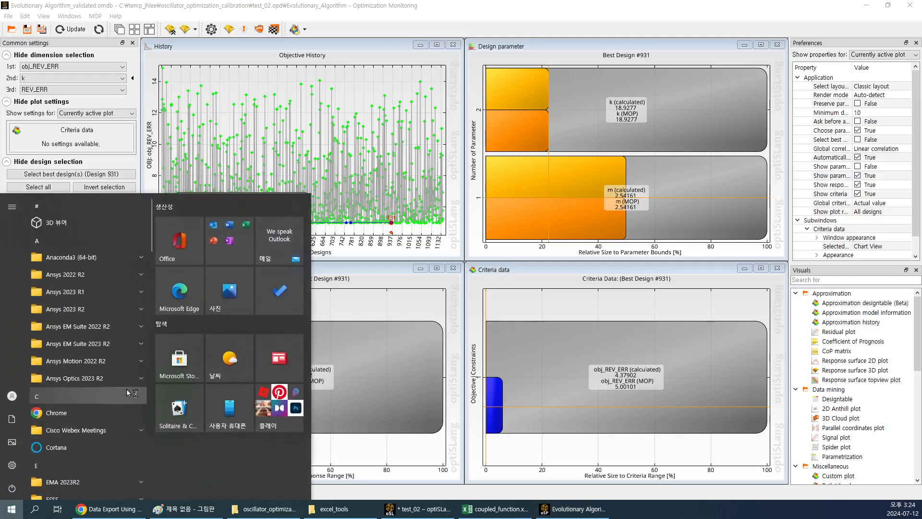
{"action": "left_click", "coordinate": [117, 309]}
{"action": "scroll", "coordinate": [117, 336], "scroll_direction": "down", "scroll_amount": 3}
{"action": "scroll", "coordinate": [115, 357], "scroll_direction": "down", "scroll_amount": 5}
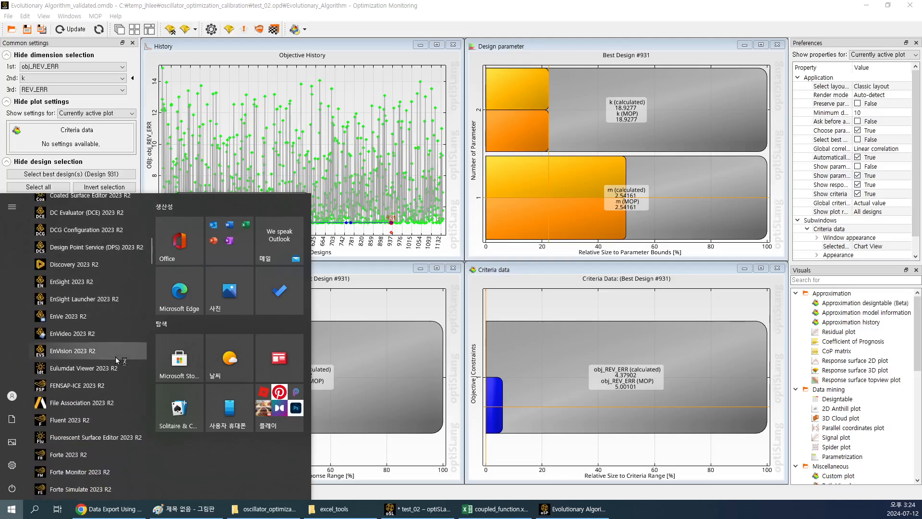
{"action": "scroll", "coordinate": [116, 356], "scroll_direction": "down", "scroll_amount": 7}
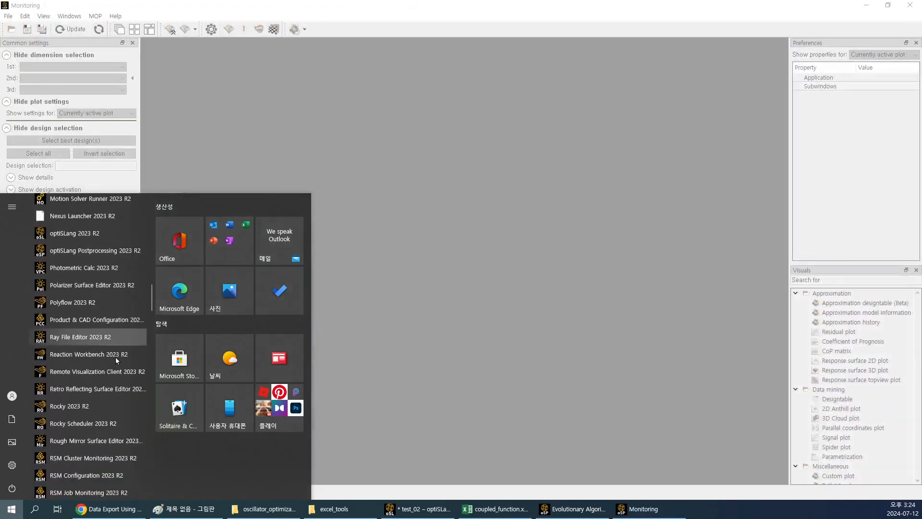
{"action": "scroll", "coordinate": [114, 351], "scroll_direction": "up", "scroll_amount": 3}
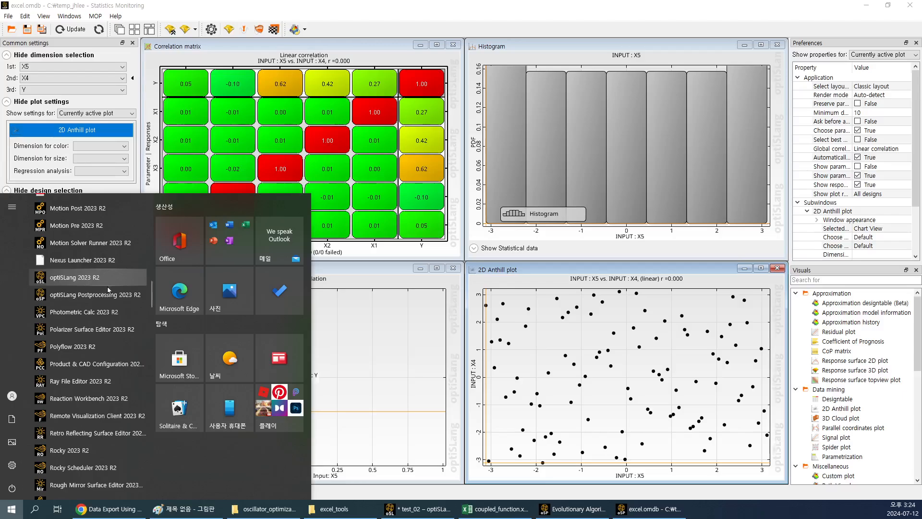
{"action": "left_click", "coordinate": [94, 300]}
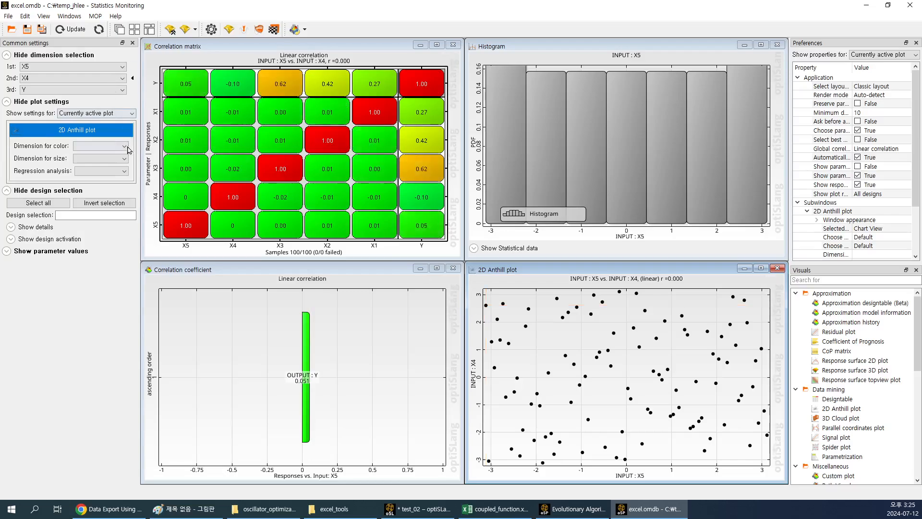
Show the correlation matrix as correlations versus anthills and select the Y versus X3 plot, keeping the monitoring window open
{"action": "left_click", "coordinate": [240, 51]}
{"action": "left_click", "coordinate": [101, 158]}
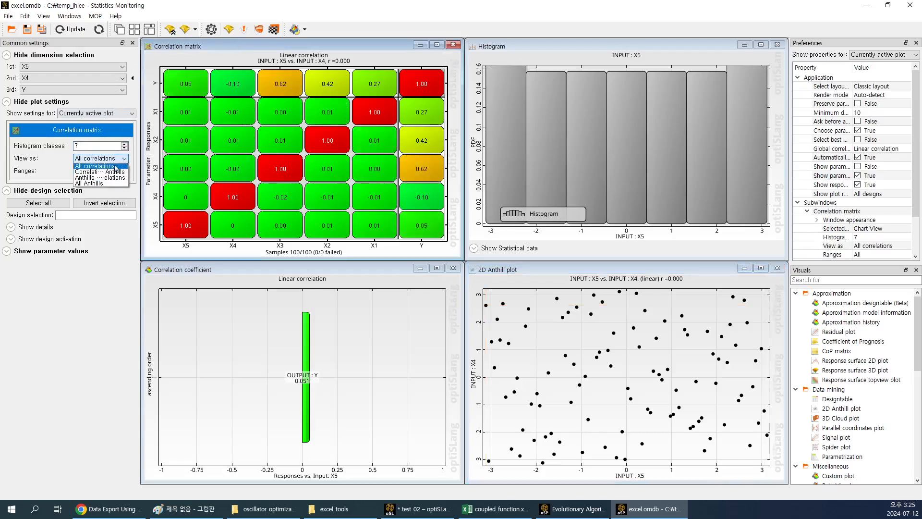
{"action": "left_click", "coordinate": [108, 178]}
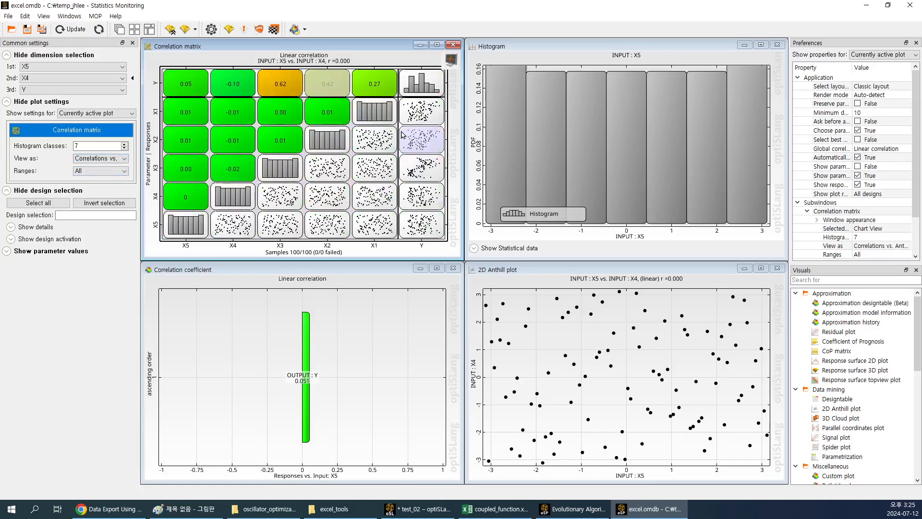
{"action": "left_click", "coordinate": [419, 178]}
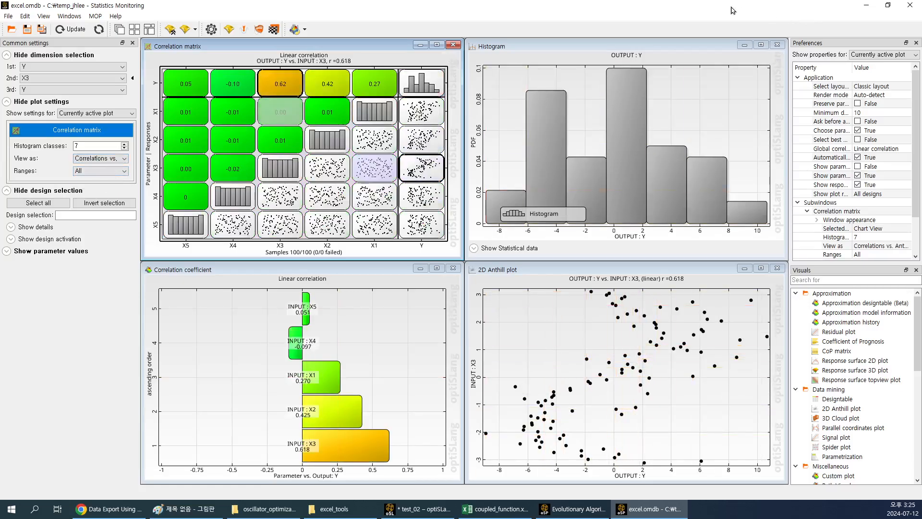
{"action": "left_click", "coordinate": [909, 7]}
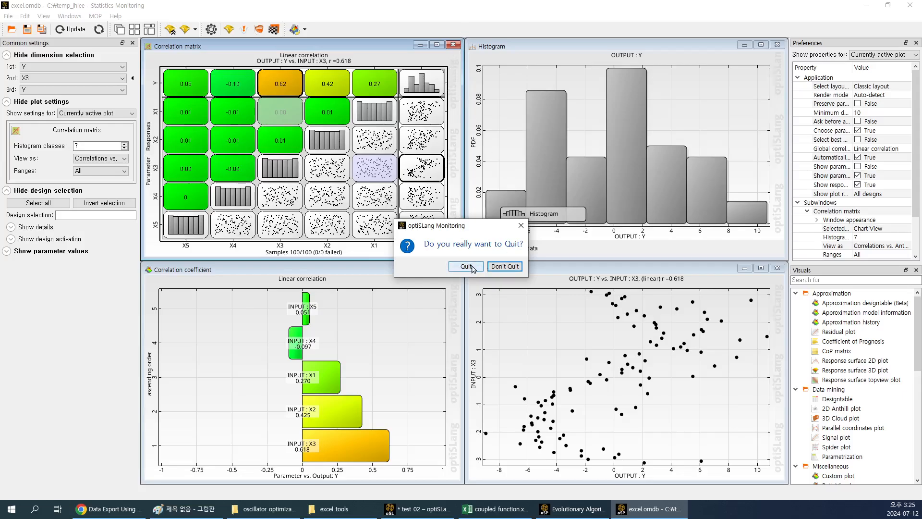
{"action": "left_click", "coordinate": [504, 266]}
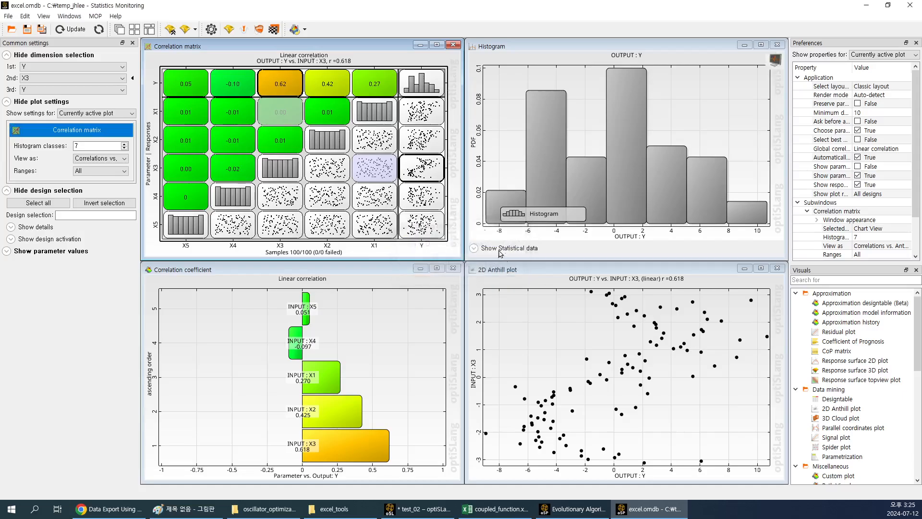
Build an MOP from the excel.omdb data and save the monitoring database with analysis data and visual states
{"action": "left_click", "coordinate": [184, 32]}
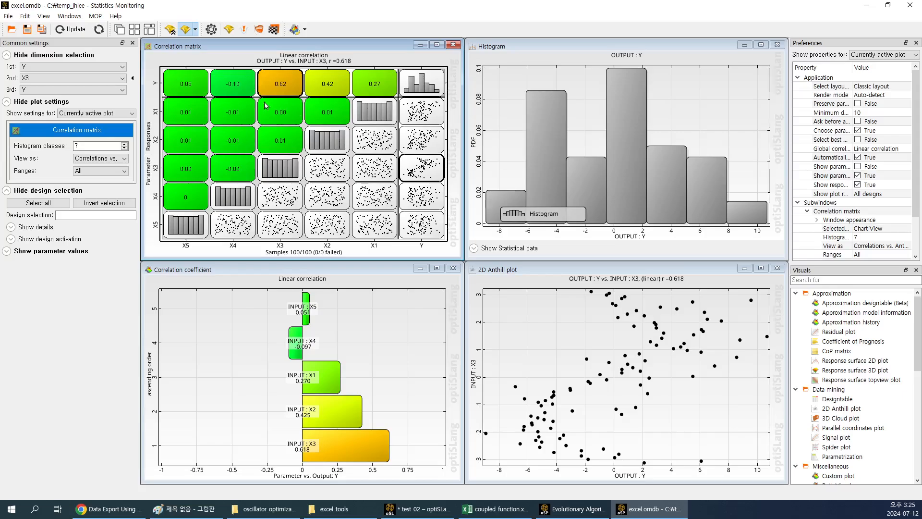
{"action": "left_click", "coordinate": [185, 30]}
{"action": "left_click", "coordinate": [300, 270]}
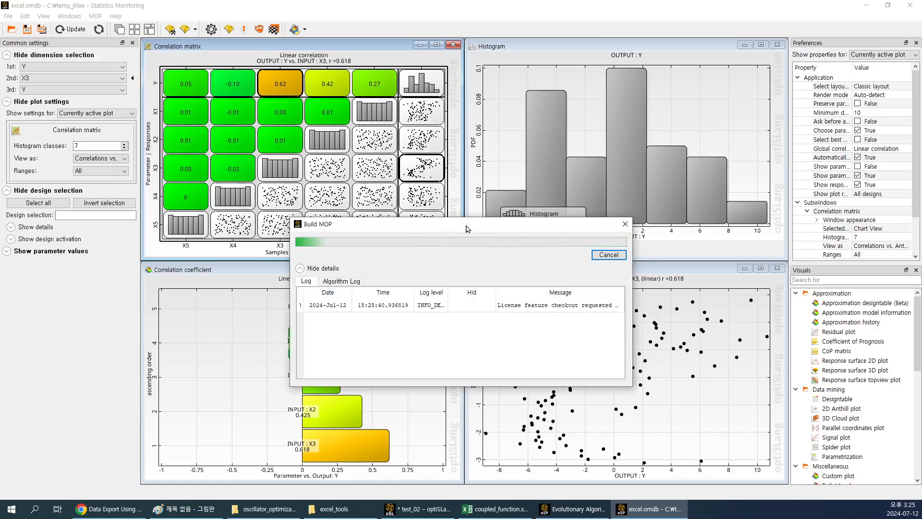
{"action": "left_click_drag", "start_coordinate": [468, 228], "coordinate": [444, 152]}
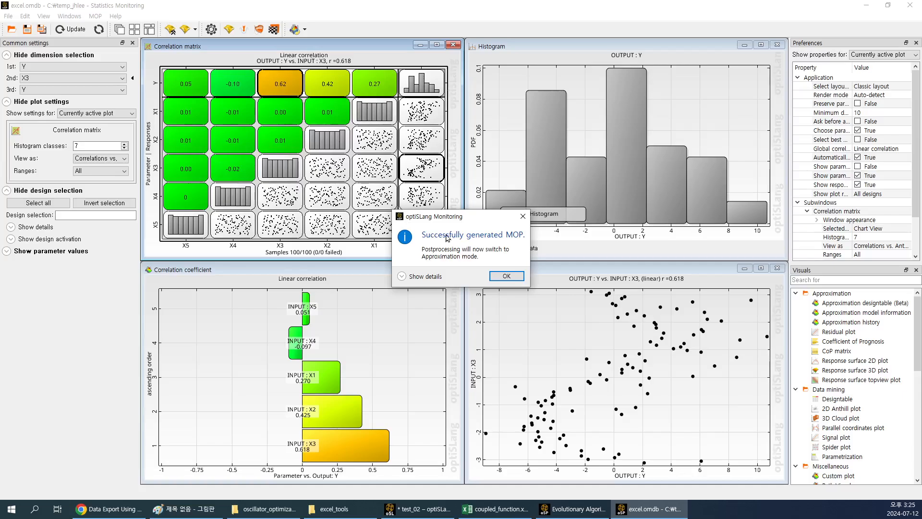
{"action": "left_click", "coordinate": [411, 277]}
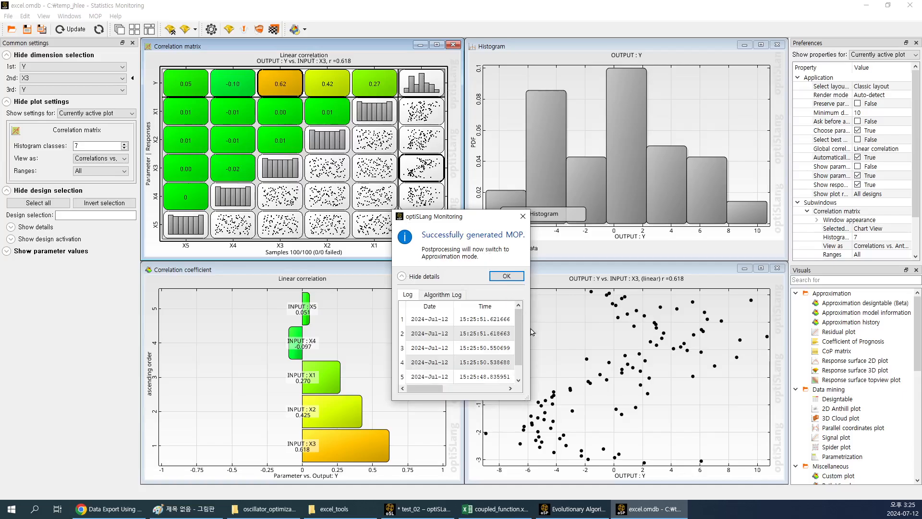
{"action": "left_click", "coordinate": [514, 277]}
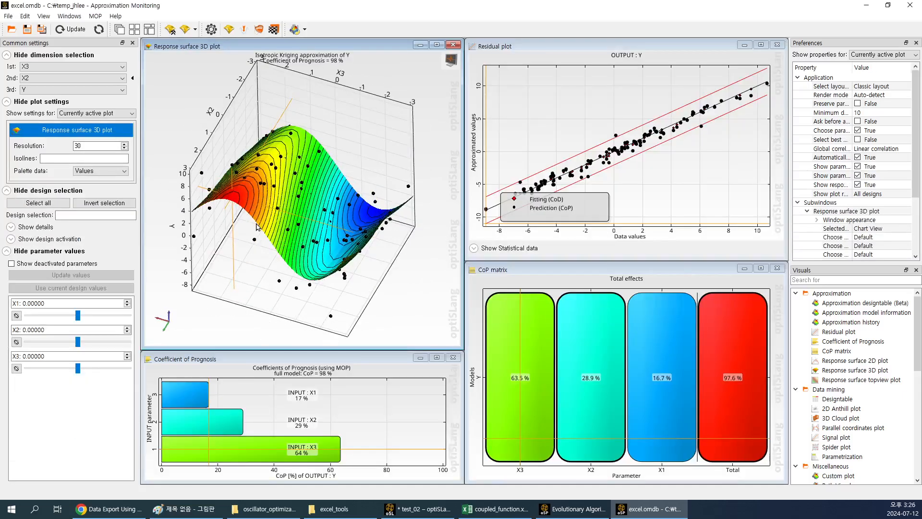
{"action": "left_click", "coordinate": [27, 30]}
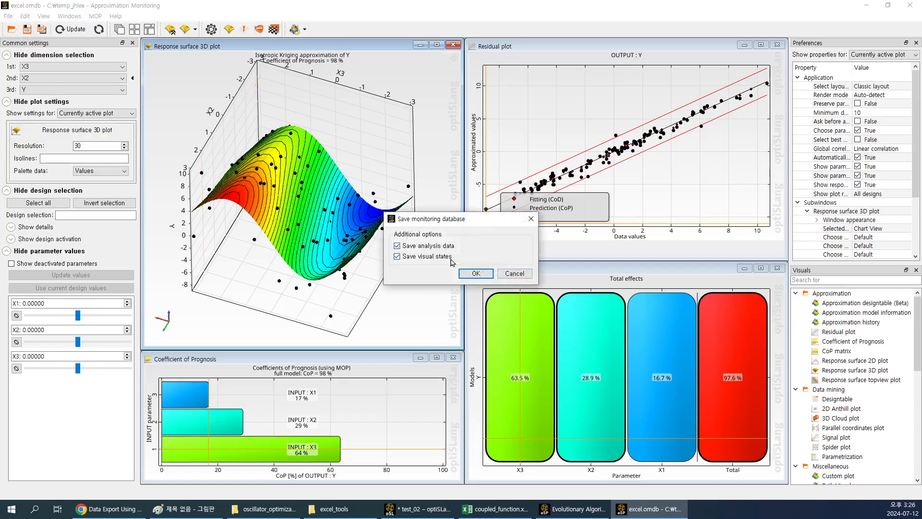
{"action": "left_click", "coordinate": [488, 275]}
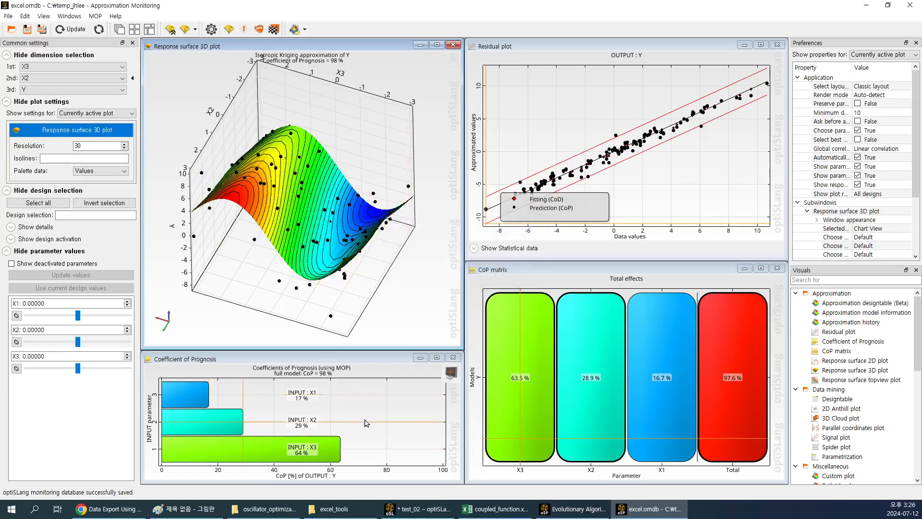
Switch to Excel, create a blank workbook and look at the optiSLang 23.2 import file selection without importing
{"action": "left_click", "coordinate": [497, 508]}
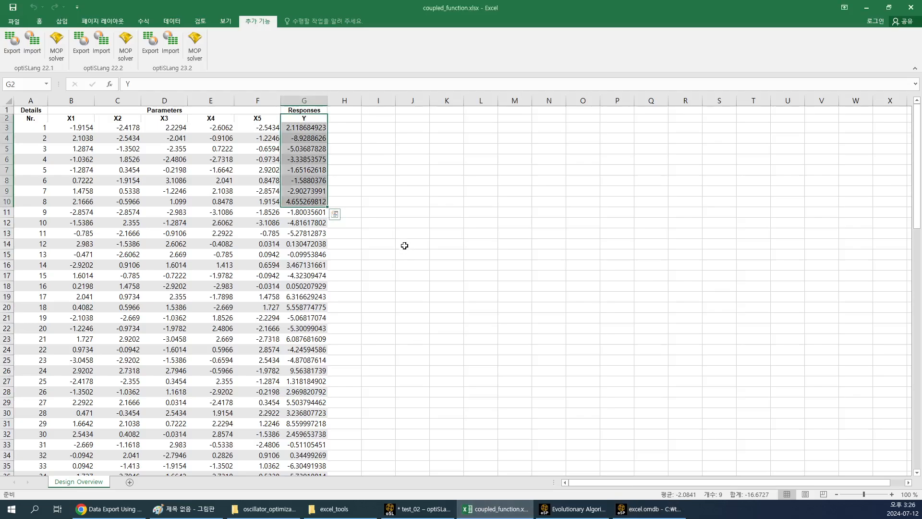
{"action": "key", "text": "ctrl+n"}
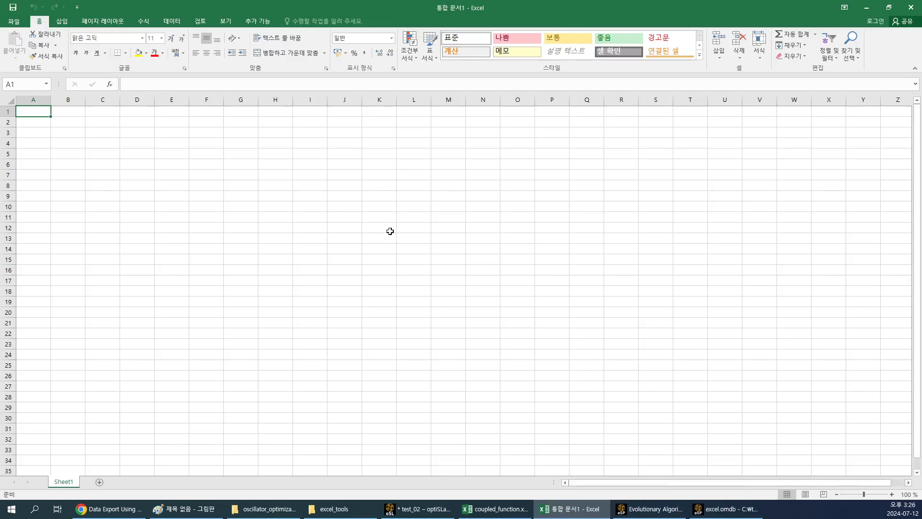
{"action": "left_click", "coordinate": [249, 22]}
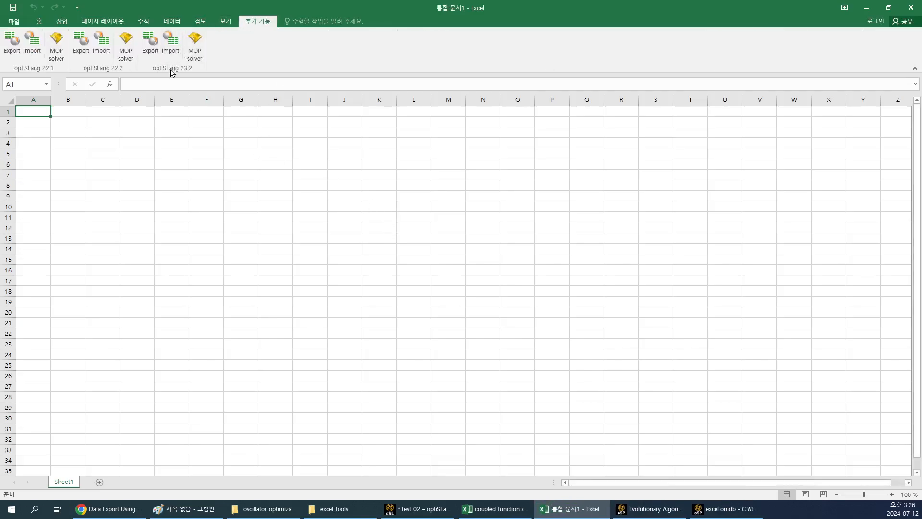
{"action": "left_click", "coordinate": [173, 46]}
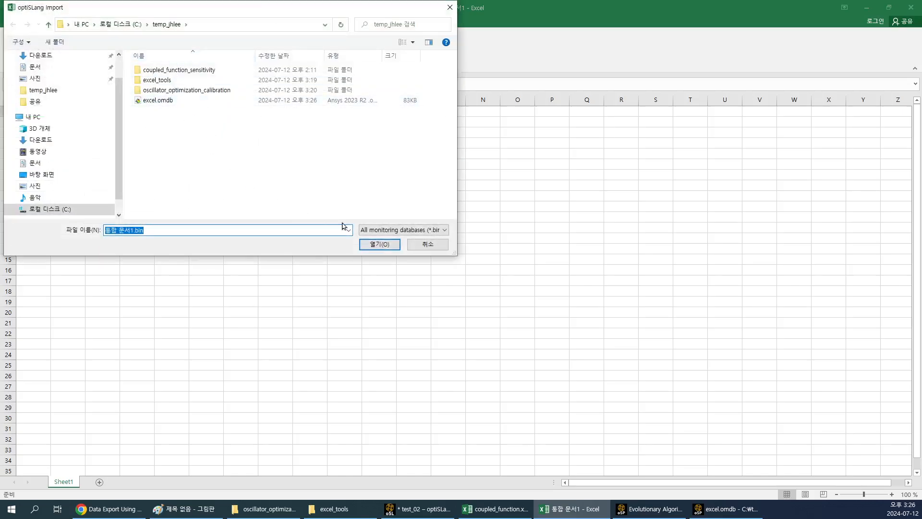
{"action": "left_click", "coordinate": [425, 245]}
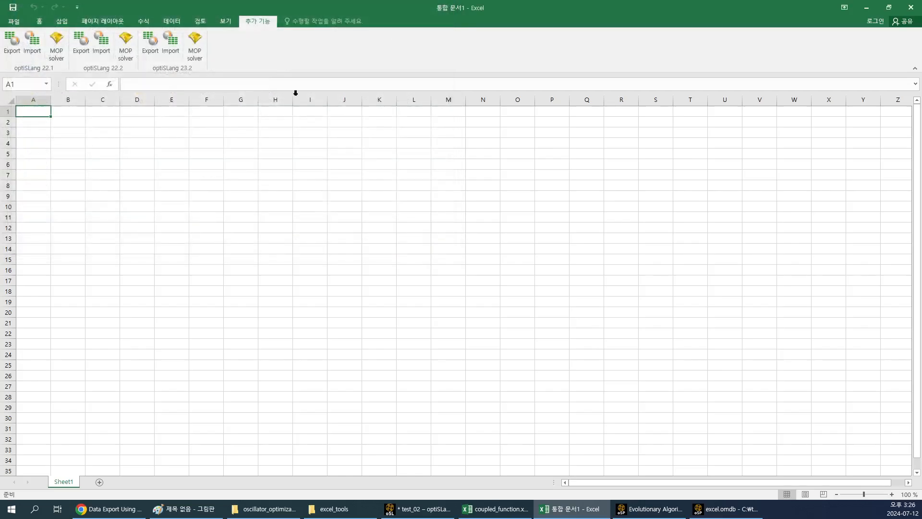
Start the optiSLang 23.2 MOP solver and load excel.omdb as its metamodel file
{"action": "left_click", "coordinate": [196, 47]}
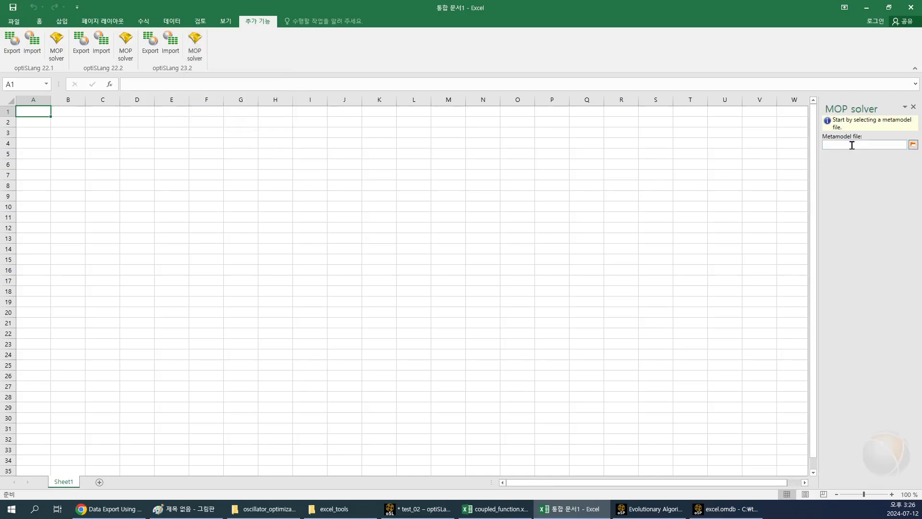
{"action": "left_click", "coordinate": [852, 145]}
{"action": "left_click", "coordinate": [915, 146]}
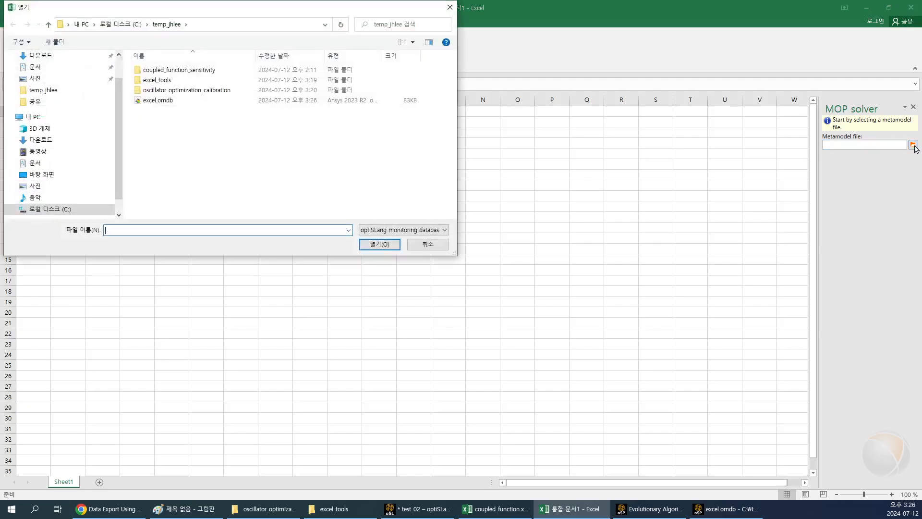
{"action": "left_click", "coordinate": [158, 101]}
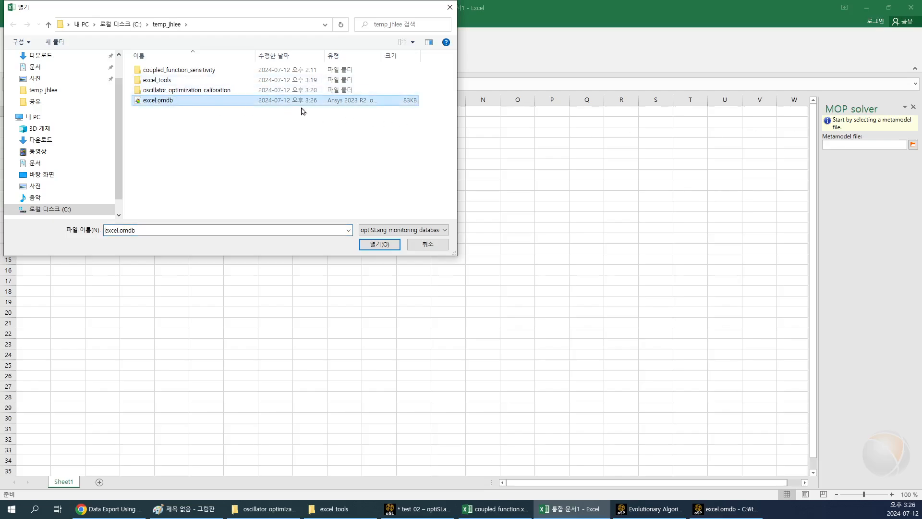
{"action": "left_click", "coordinate": [380, 245]}
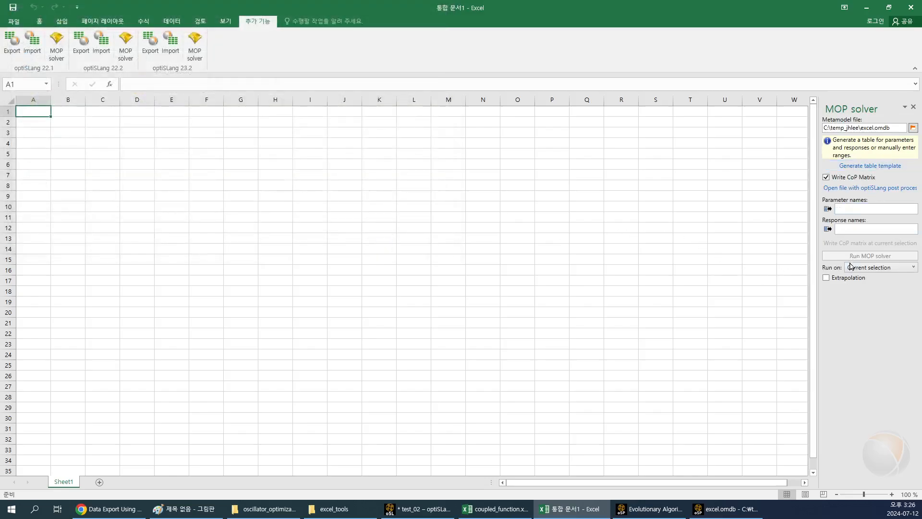
Generate the parameter and response table template with the CoP matrix and autofit the widths of columns A to H
{"action": "left_click", "coordinate": [868, 166]}
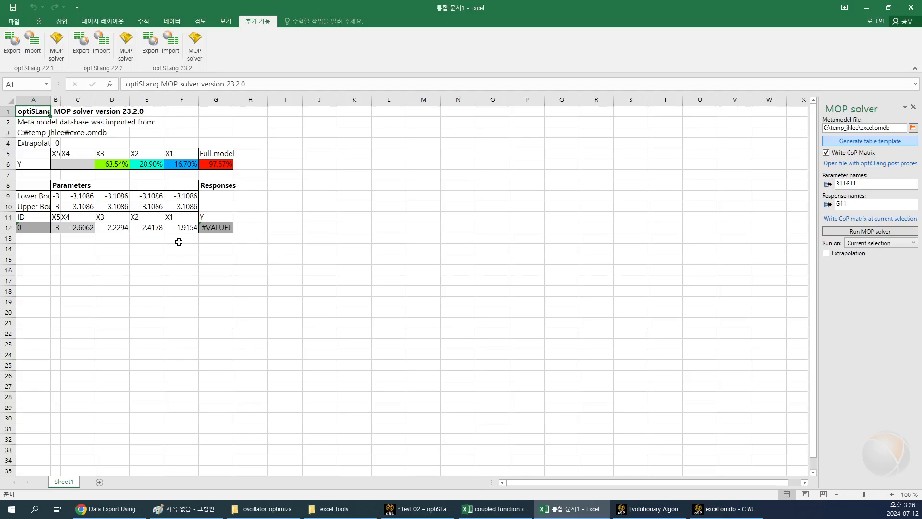
{"action": "left_click", "coordinate": [209, 281]}
{"action": "left_click_drag", "start_coordinate": [38, 103], "coordinate": [260, 100]}
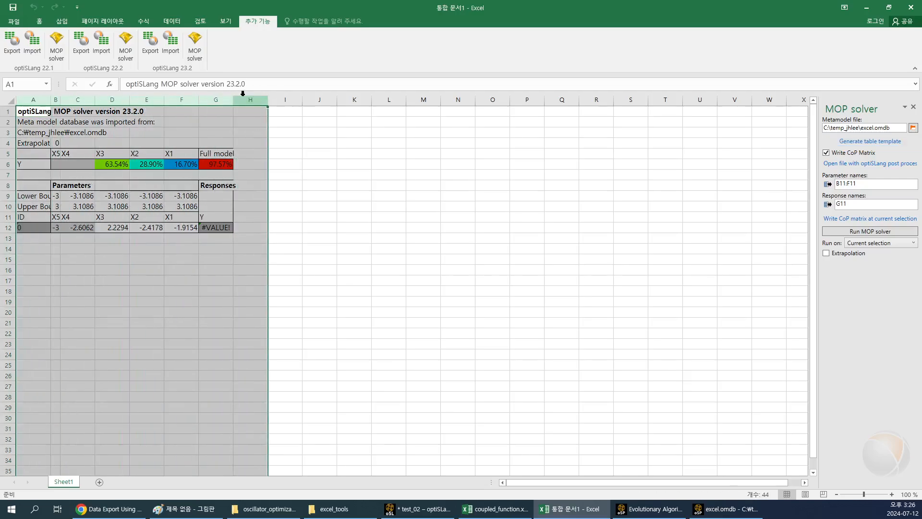
{"action": "double_click", "coordinate": [233, 99]}
{"action": "left_click", "coordinate": [469, 291]}
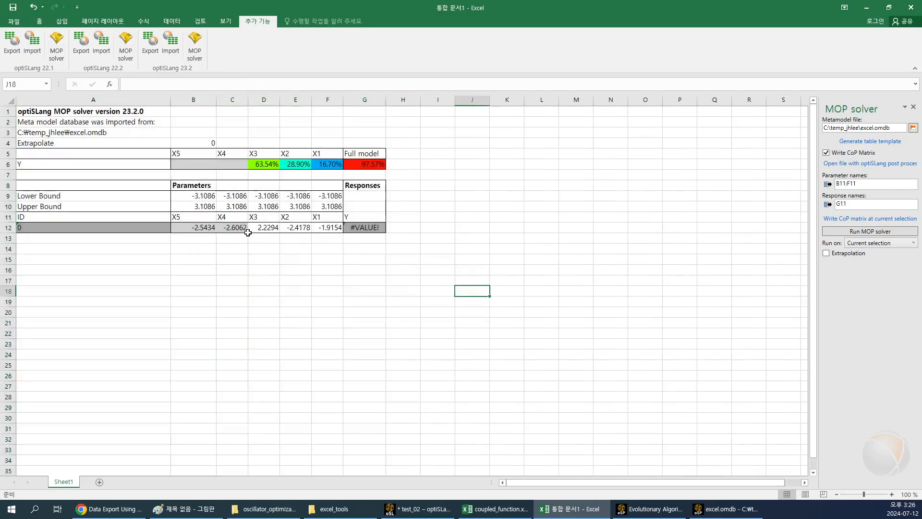
Try running the MOP solver on the selected cell J18, enable Extrapolation, check the run range options and select cell B13
{"action": "left_click", "coordinate": [887, 232]}
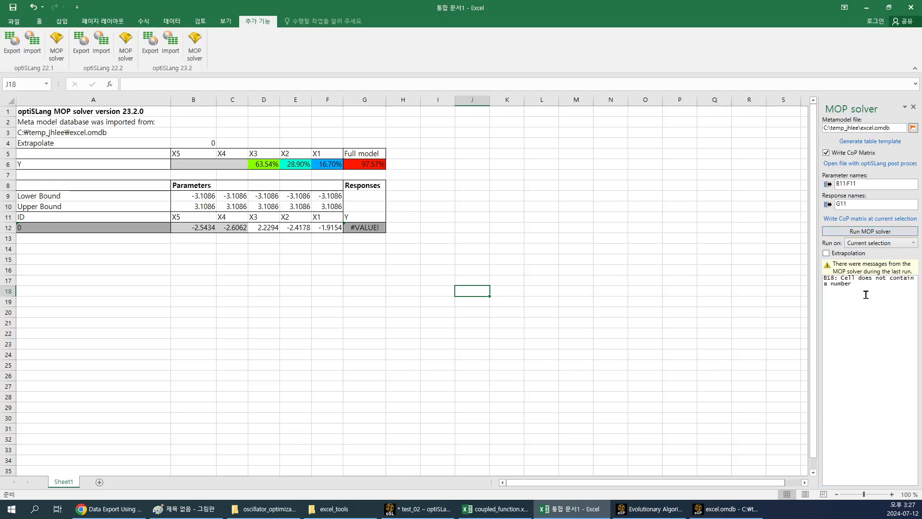
{"action": "left_click", "coordinate": [826, 253]}
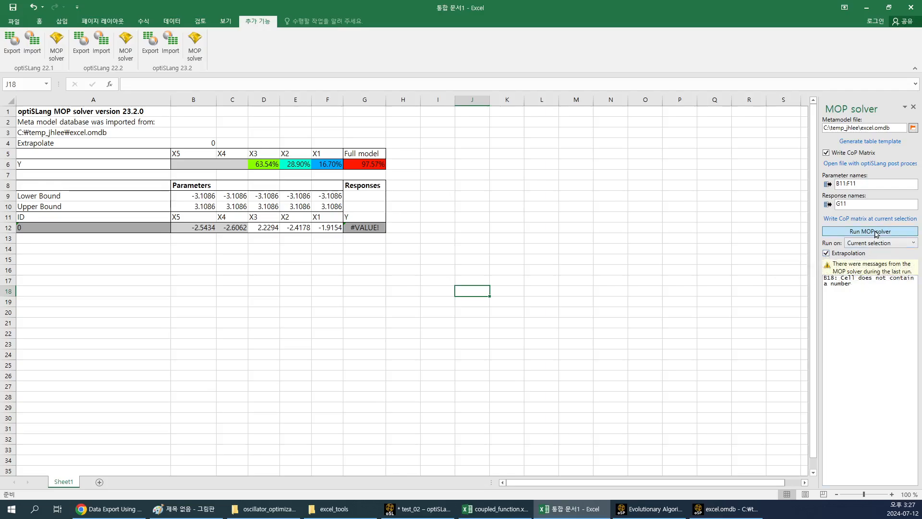
{"action": "left_click", "coordinate": [898, 244]}
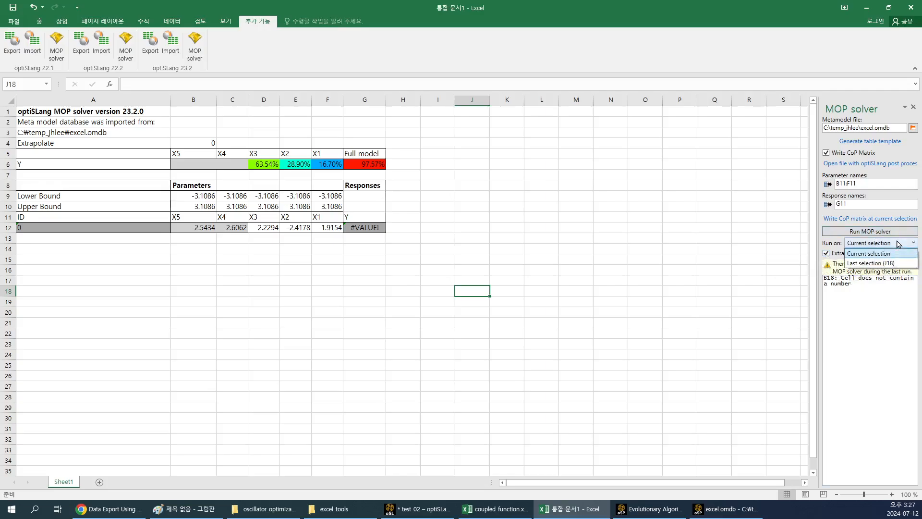
{"action": "left_click", "coordinate": [897, 244]}
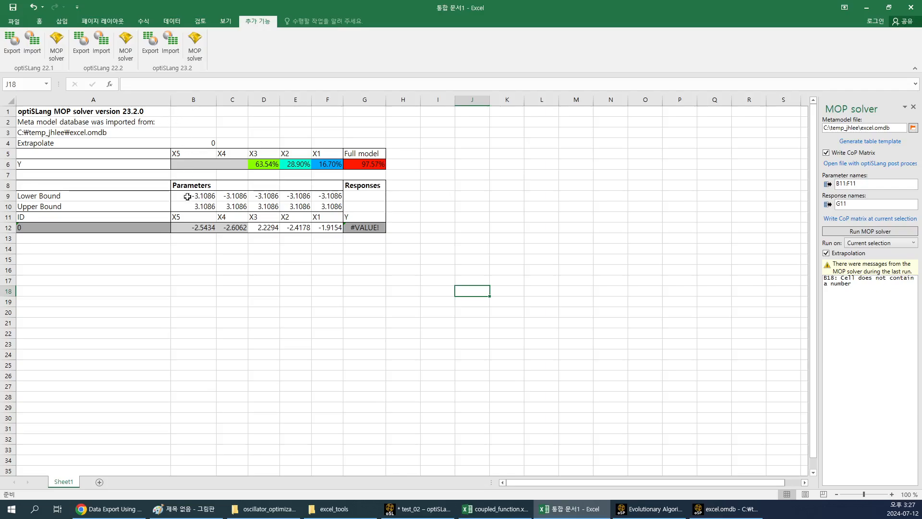
{"action": "left_click", "coordinate": [200, 240]}
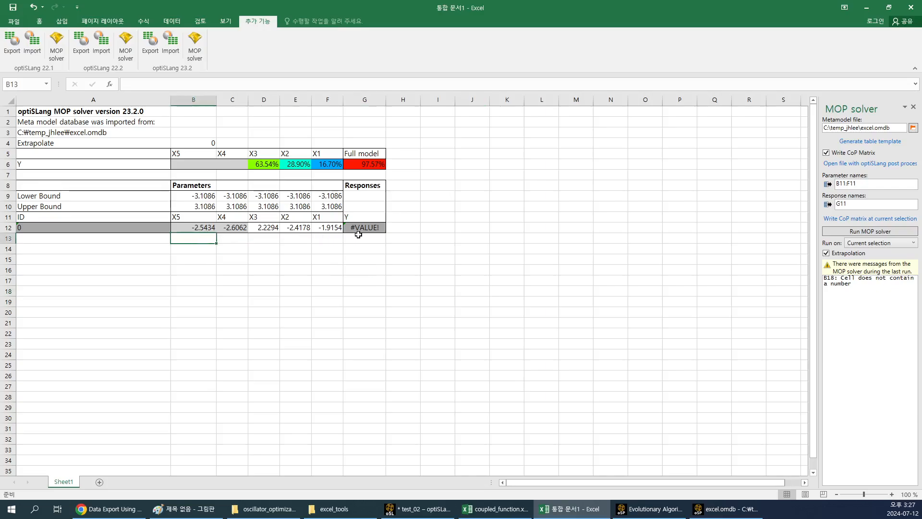
Run the MOP solver on response cell G12 and fill row 12 from A to G down into row 13
{"action": "left_click", "coordinate": [365, 228]}
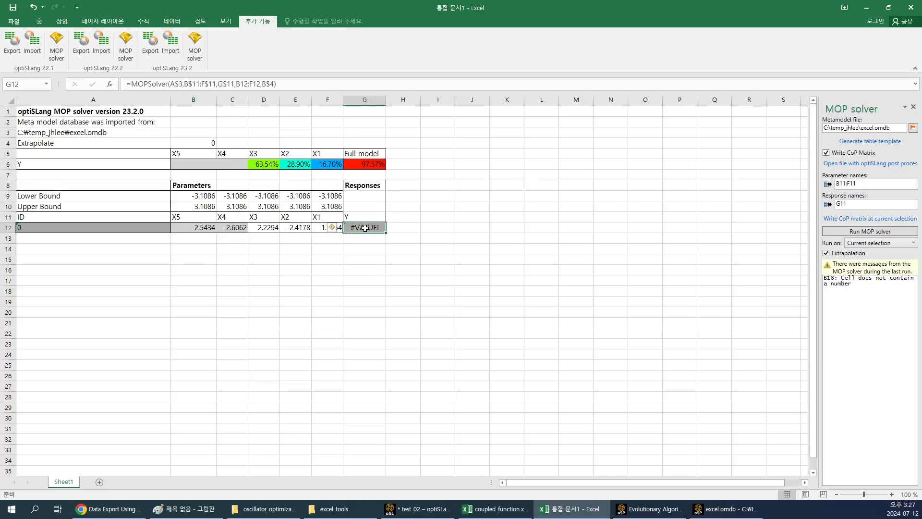
{"action": "left_click", "coordinate": [871, 231]}
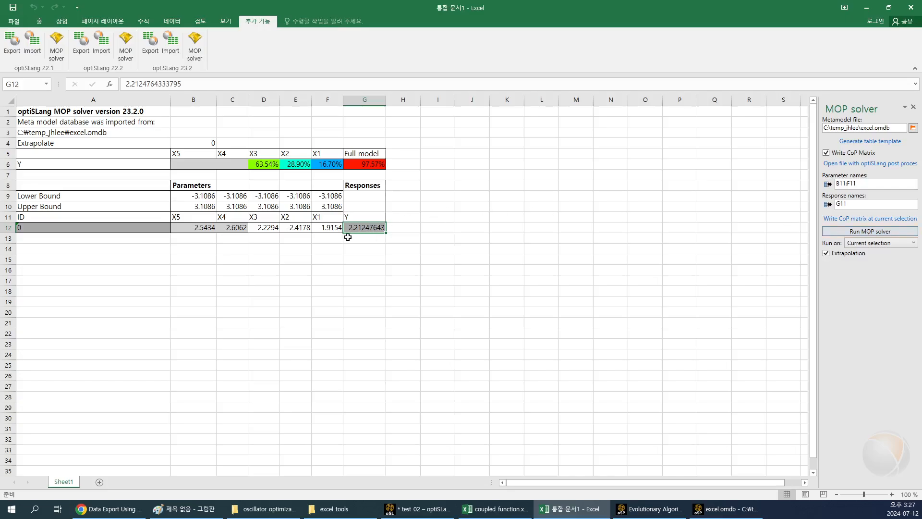
{"action": "left_click_drag", "start_coordinate": [102, 234], "coordinate": [386, 245]}
{"action": "left_click", "coordinate": [378, 311]}
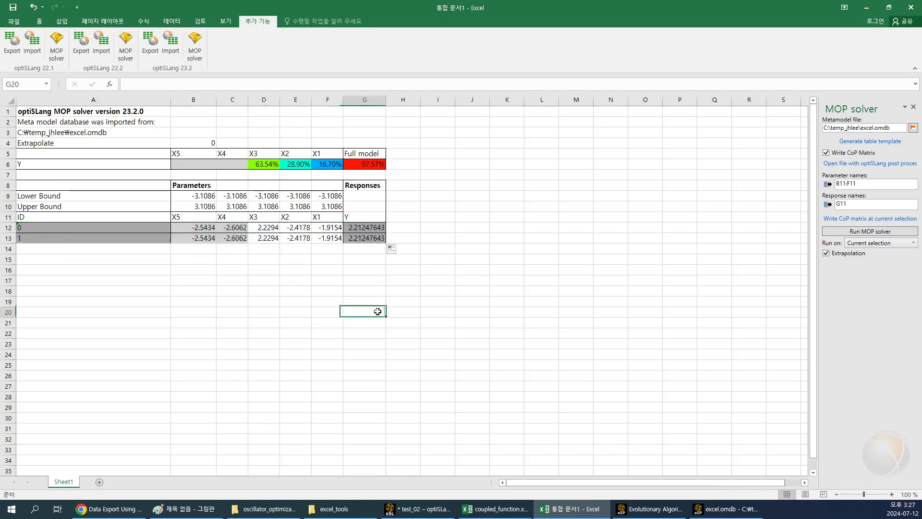
Set the parameters of design row 13 to X3 = 2, X2 = -2 and X1 = -1
{"action": "left_click", "coordinate": [267, 238]}
{"action": "type", "text": "2"}
{"action": "key", "text": "Tab"}
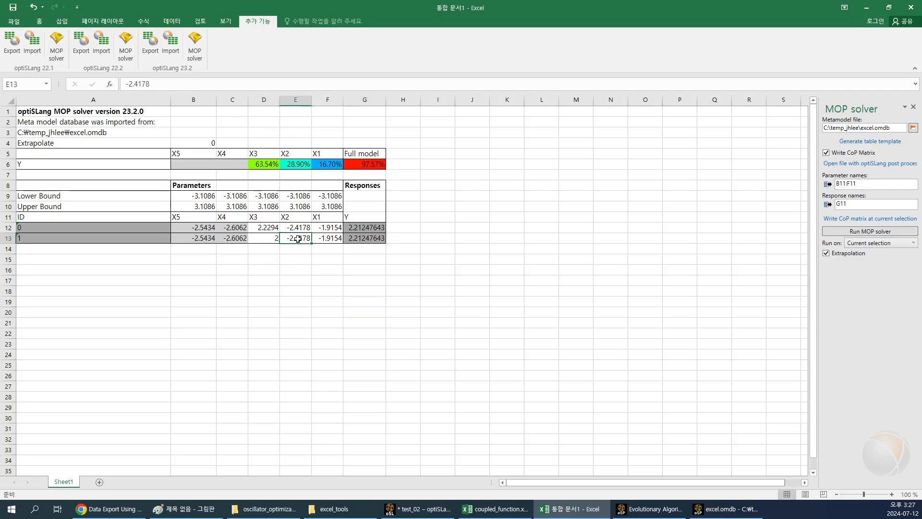
{"action": "type", "text": "-2"}
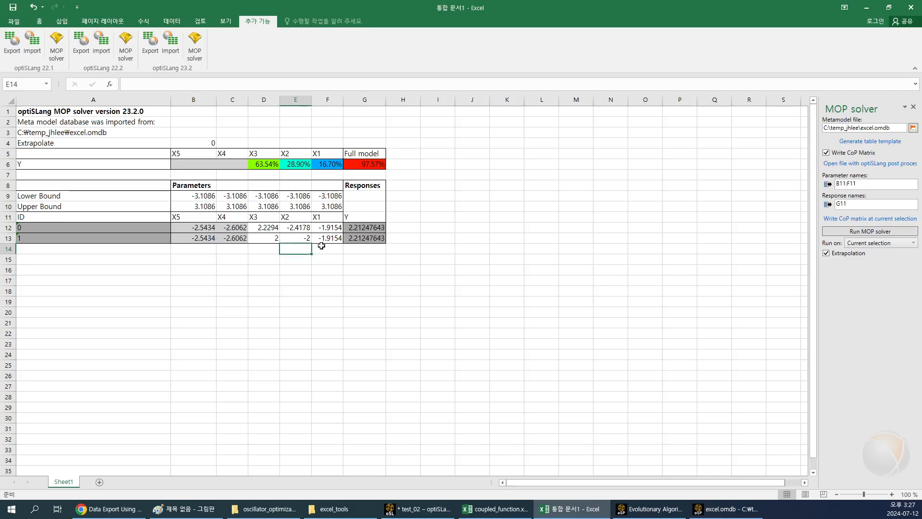
{"action": "key", "text": "Tab"}
{"action": "type", "text": "-1"}
{"action": "key", "text": "Return"}
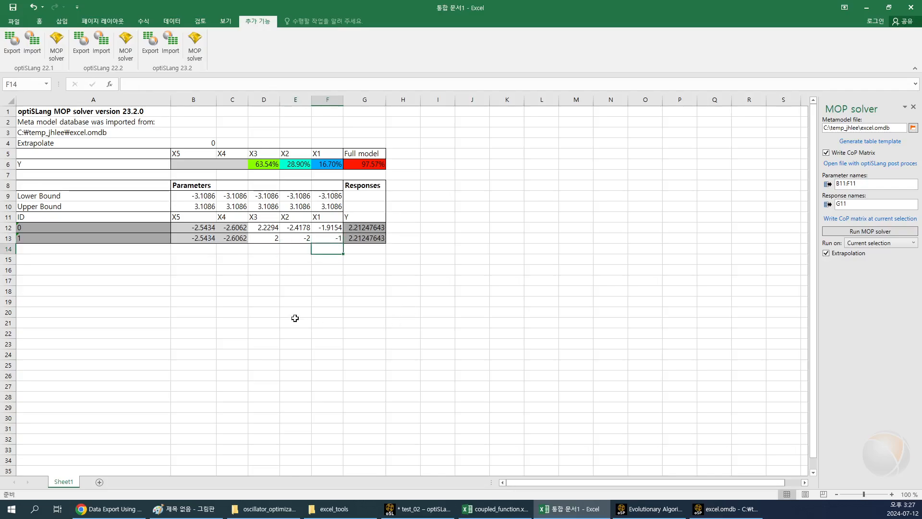
Run the MOP solver on response cell G13 to predict Y for the new parameter values
{"action": "left_click", "coordinate": [887, 232]}
{"action": "left_click", "coordinate": [367, 238]}
{"action": "left_click", "coordinate": [871, 232]}
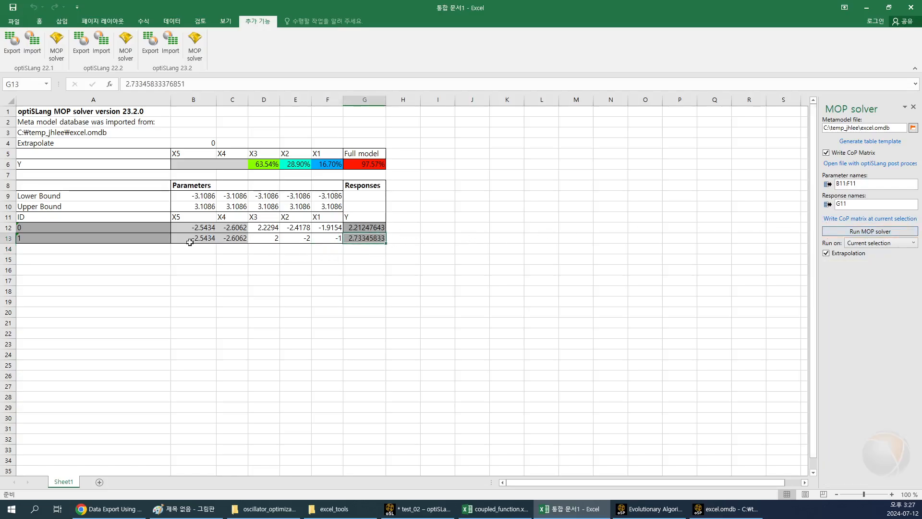
Compare the parameter values and predicted Y responses of design rows 12 and 13
{"action": "left_click_drag", "start_coordinate": [130, 227], "coordinate": [353, 228]}
{"action": "left_click", "coordinate": [373, 301]}
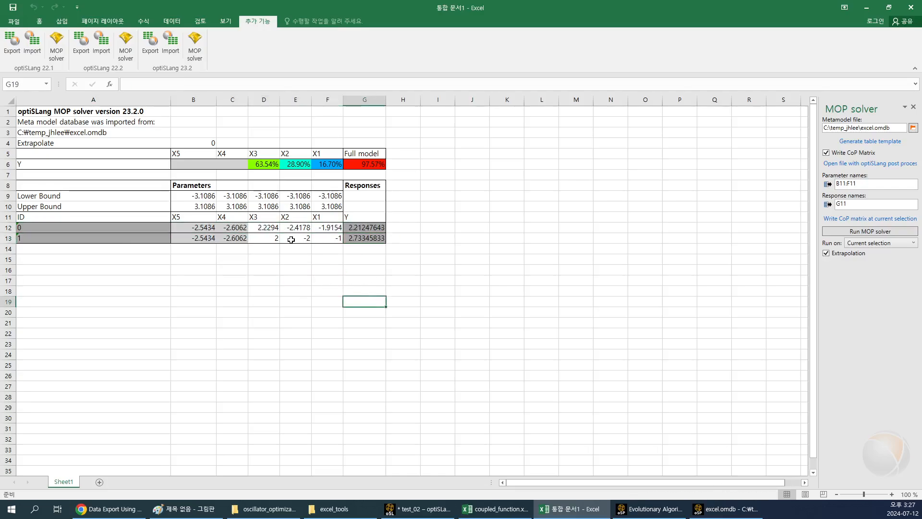
{"action": "left_click", "coordinate": [160, 227]}
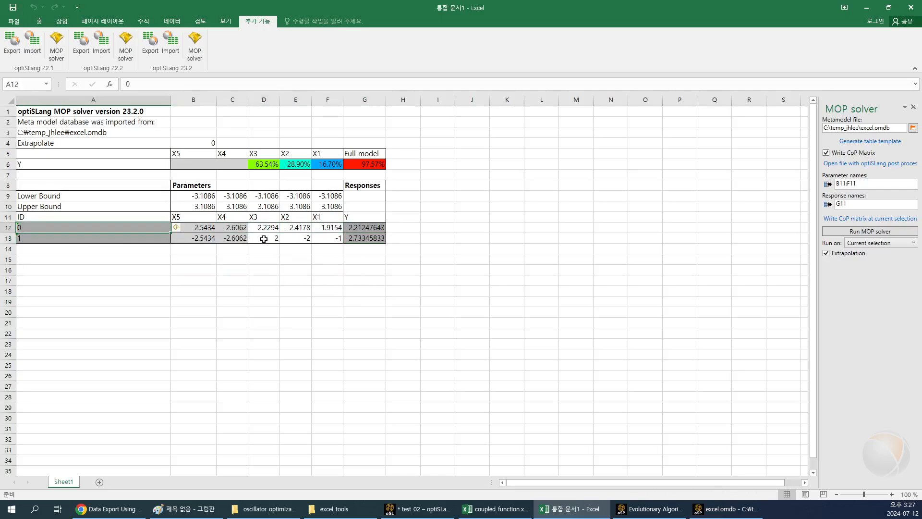
{"action": "left_click_drag", "start_coordinate": [264, 237], "coordinate": [328, 238]}
{"action": "left_click", "coordinate": [353, 250]}
{"action": "left_click", "coordinate": [374, 238]}
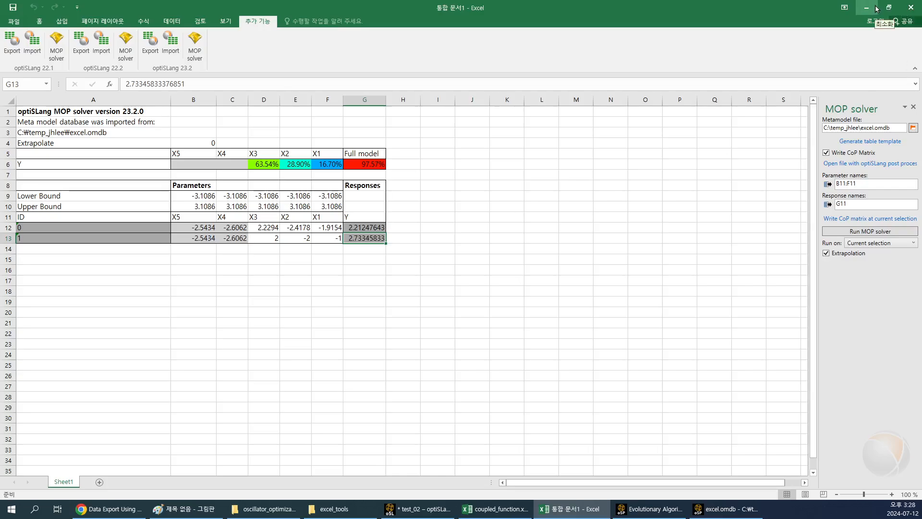
Close the new MOP solver workbook, coupled_function.xlsx and the excel.omdb approximation postprocessing window
{"action": "left_click", "coordinate": [911, 7]}
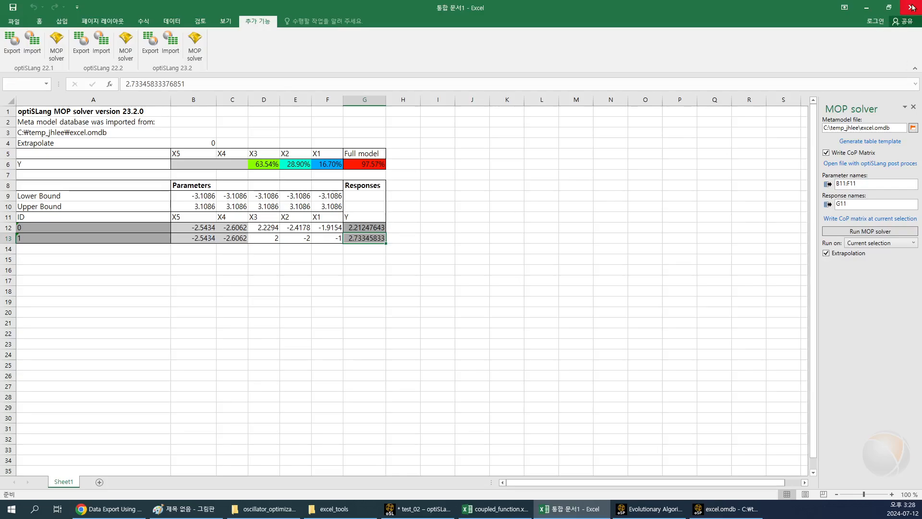
{"action": "left_click", "coordinate": [462, 264]}
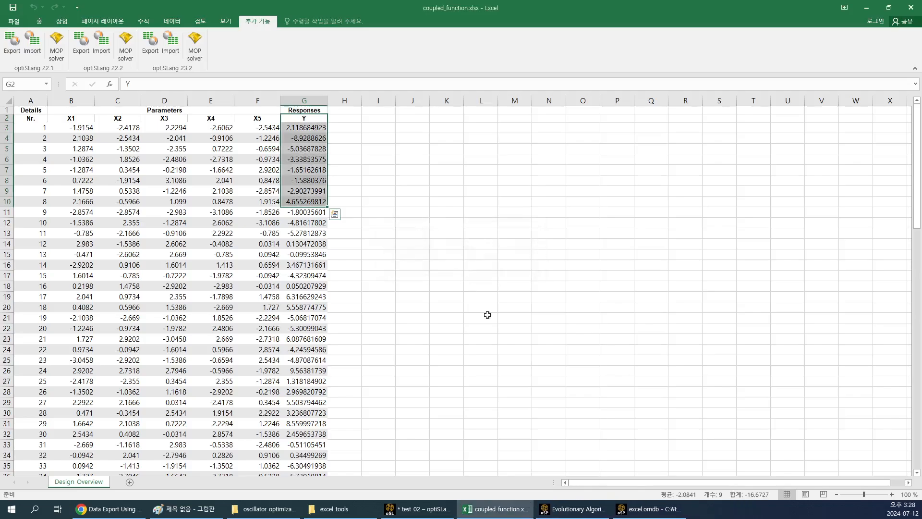
{"action": "left_click", "coordinate": [912, 7]}
{"action": "left_click", "coordinate": [462, 269]}
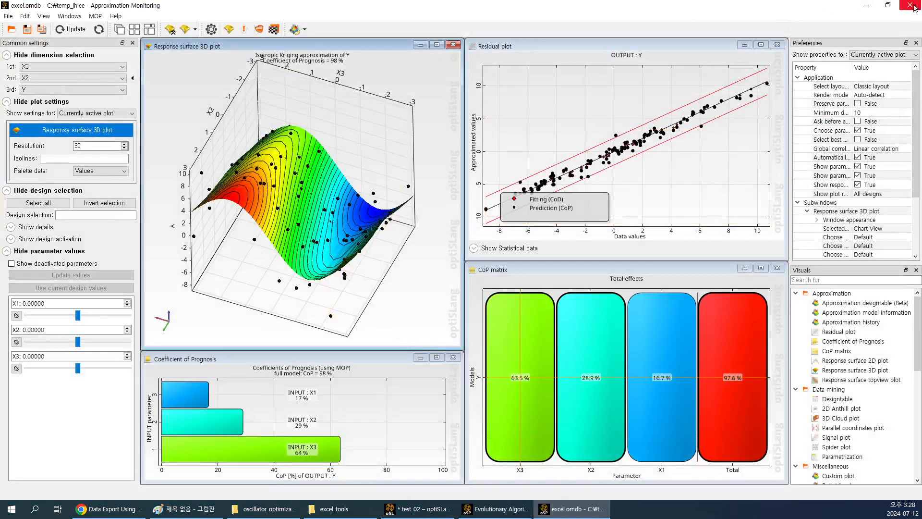
{"action": "left_click", "coordinate": [910, 5]}
{"action": "left_click", "coordinate": [466, 267]}
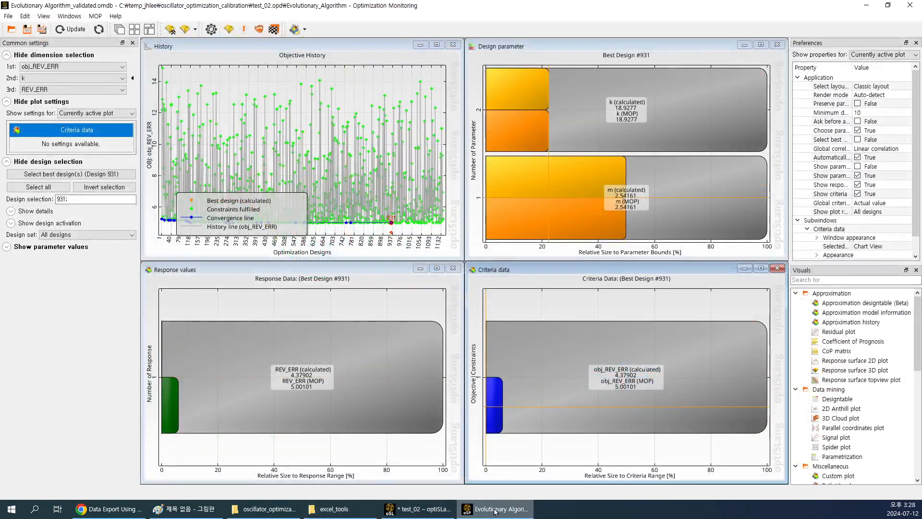
Check the test_02 project, return to the Evolutionary Algorithm postprocessing and add a signal plot over the History plot
{"action": "mouse_move", "coordinate": [491, 511]}
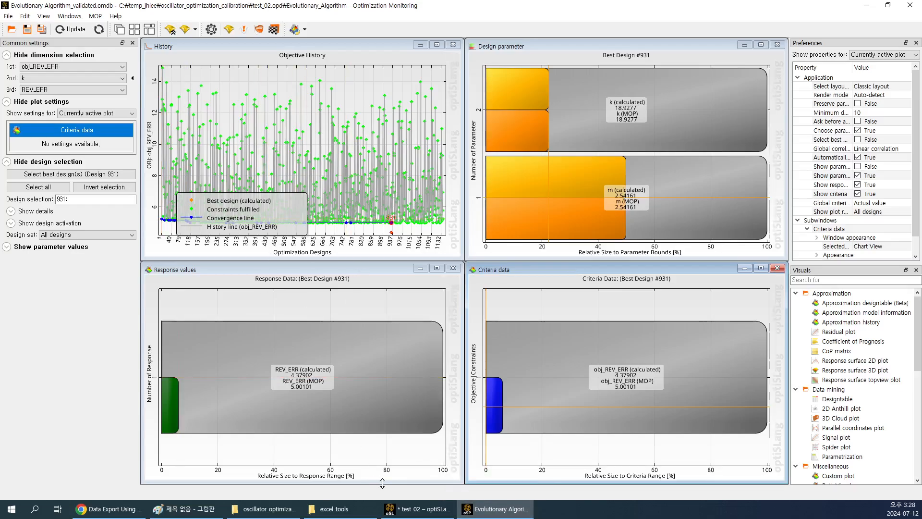
{"action": "left_click", "coordinate": [418, 509]}
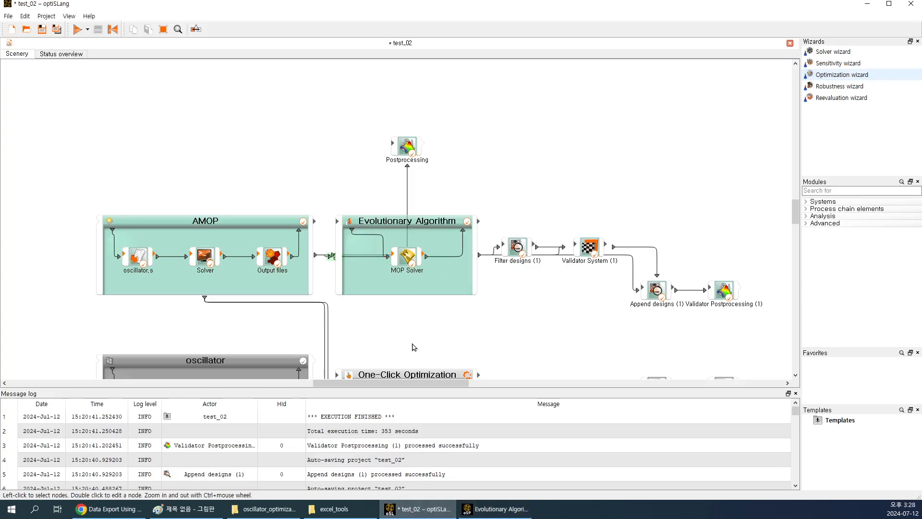
{"action": "left_click", "coordinate": [494, 509]}
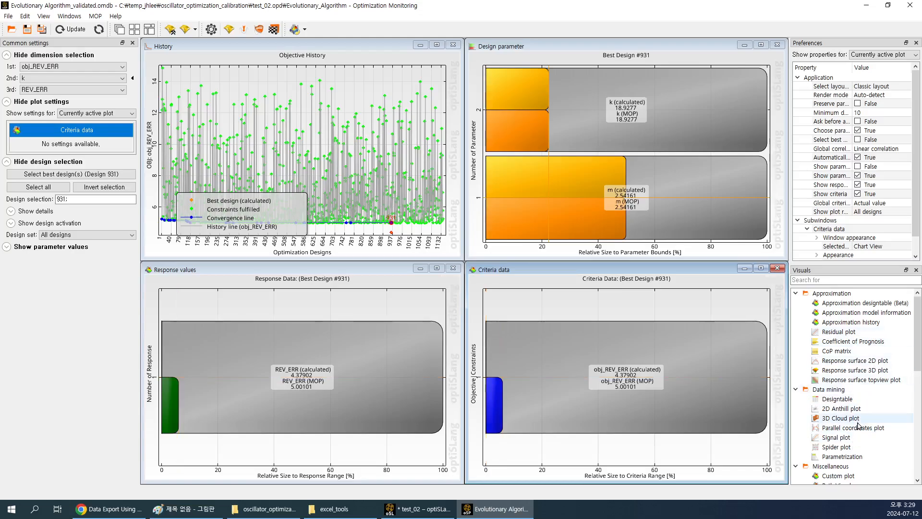
{"action": "left_click", "coordinate": [839, 439]}
{"action": "left_click_drag", "start_coordinate": [838, 438], "coordinate": [284, 112]}
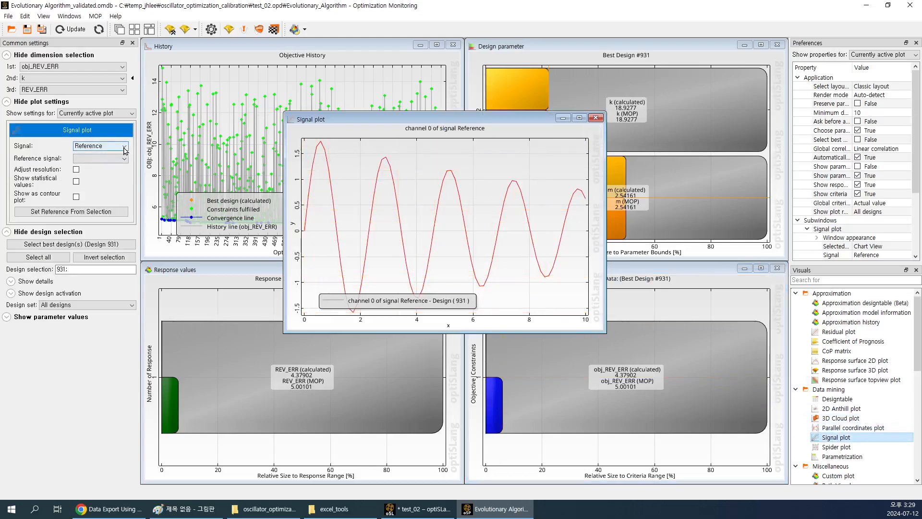
Plot the Simulation signal against the Reference signal and move the signal plot window up and to the left
{"action": "left_click", "coordinate": [124, 146]}
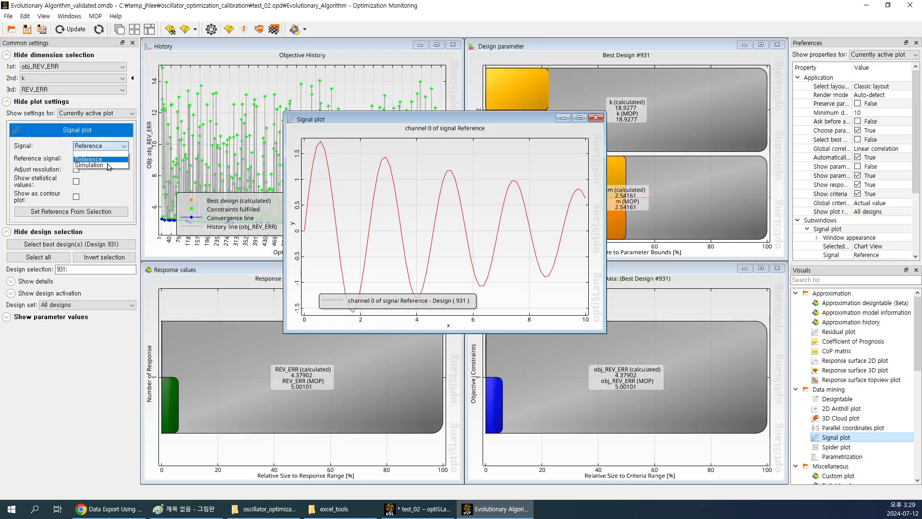
{"action": "left_click", "coordinate": [108, 164]}
{"action": "left_click", "coordinate": [107, 159]}
{"action": "left_click", "coordinate": [107, 174]}
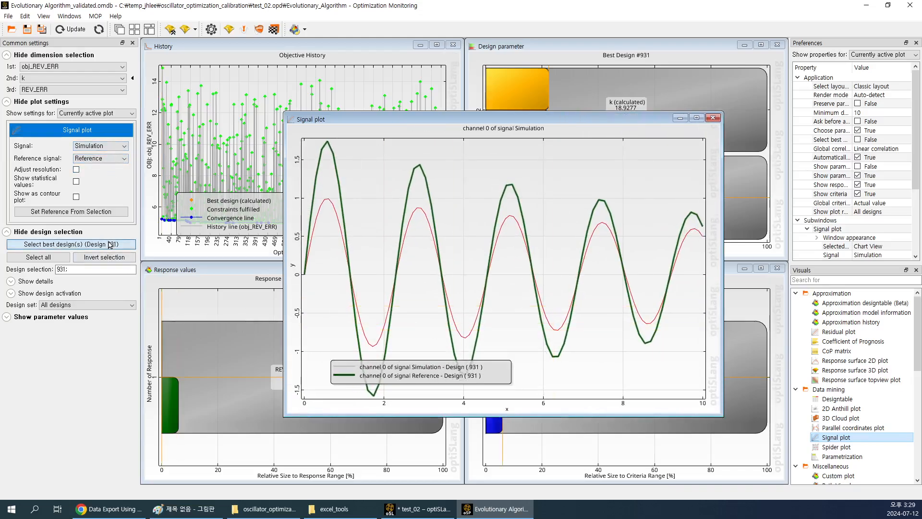
{"action": "left_click_drag", "start_coordinate": [511, 123], "coordinate": [442, 85]}
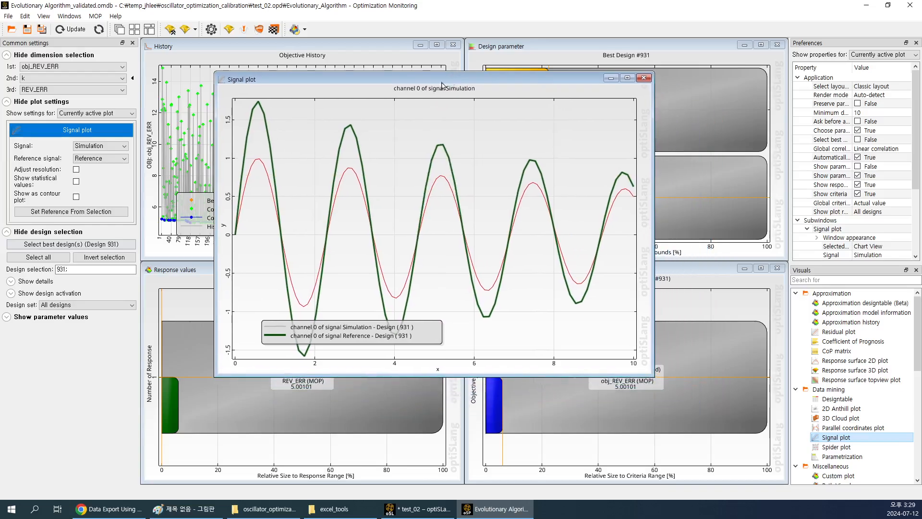
Select all designs and return the selection to best design 931 for viewing in the signal plot
{"action": "left_click", "coordinate": [94, 247]}
{"action": "left_click", "coordinate": [61, 258]}
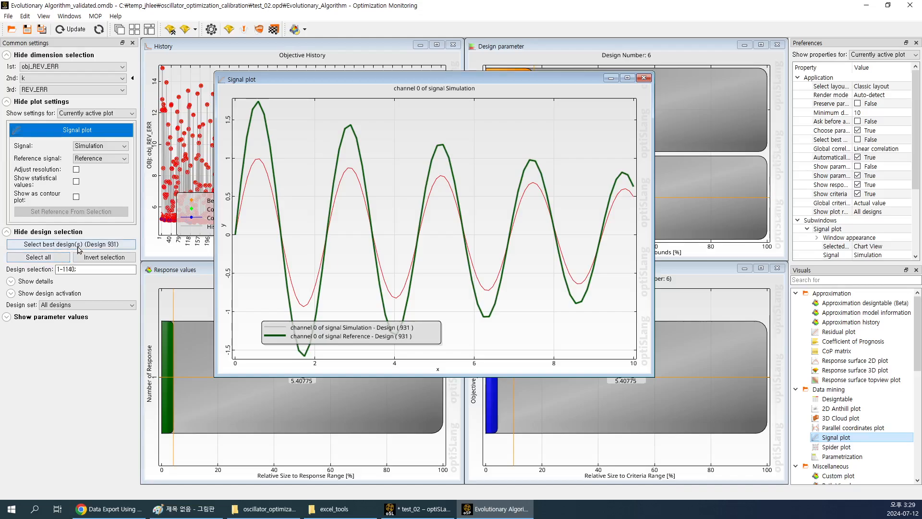
{"action": "left_click", "coordinate": [97, 244]}
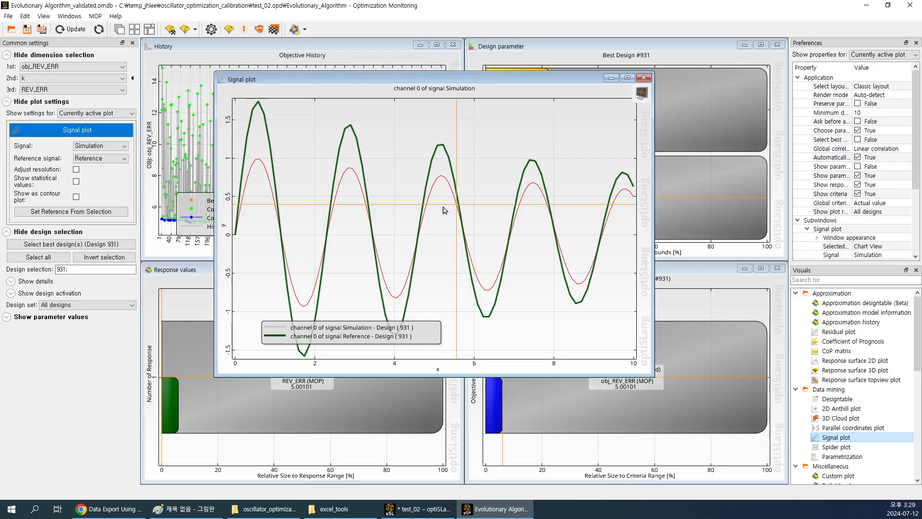
Close the signal plot and the Evolutionary Algorithm postprocessing window
{"action": "left_click", "coordinate": [644, 79]}
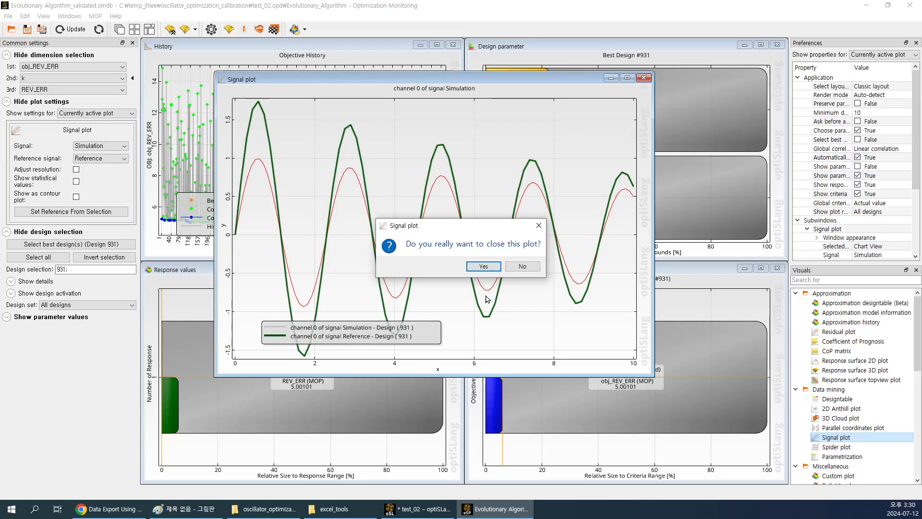
{"action": "left_click", "coordinate": [484, 266]}
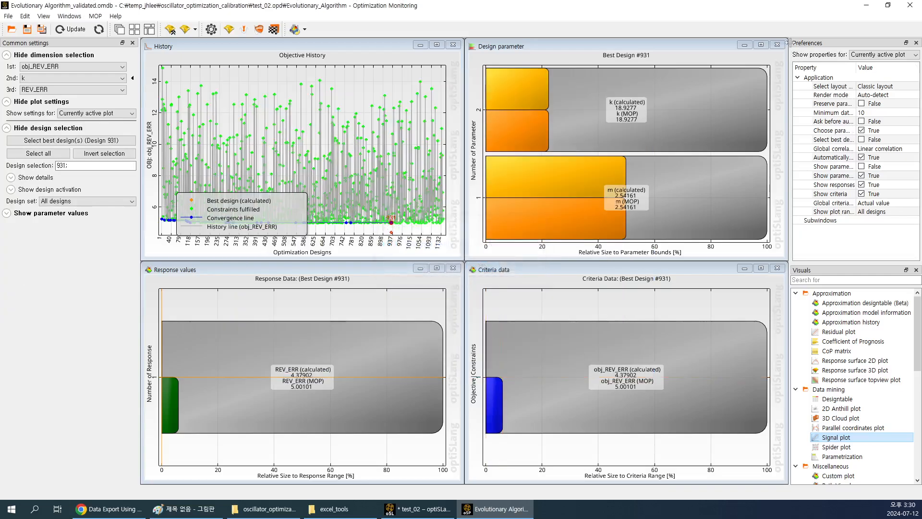
{"action": "left_click", "coordinate": [910, 6]}
{"action": "left_click", "coordinate": [474, 268]}
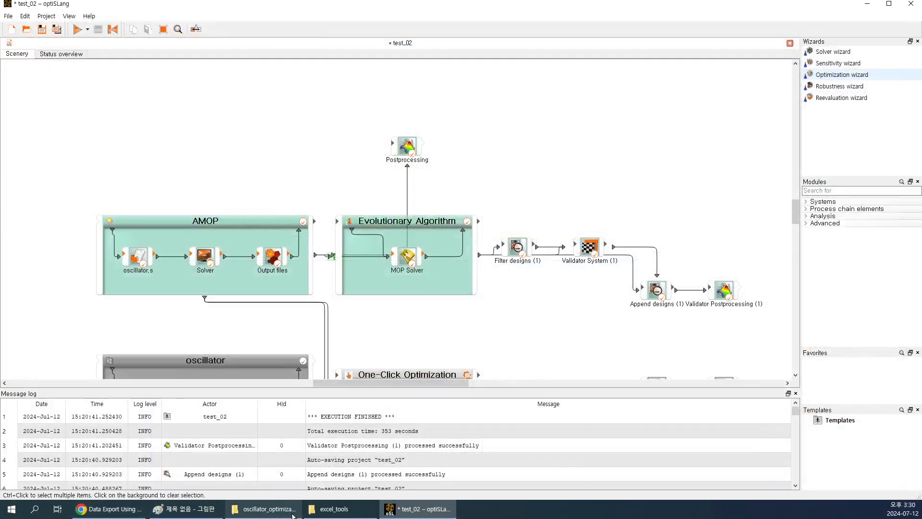
Switch to Chrome and look through the Data Export Using Excel Add-In tutorial page and its contents list
{"action": "left_click", "coordinate": [129, 508]}
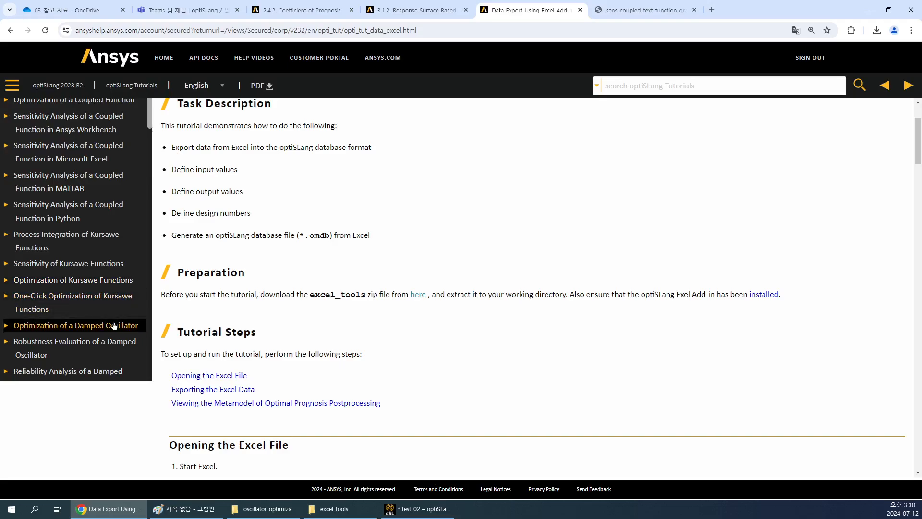
{"action": "scroll", "coordinate": [114, 324], "scroll_direction": "up", "scroll_amount": 2}
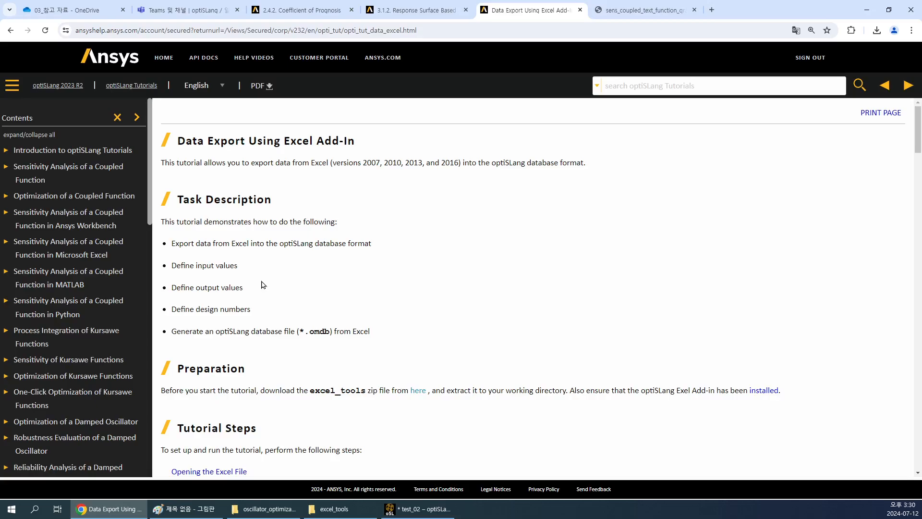
{"action": "scroll", "coordinate": [262, 284], "scroll_direction": "down", "scroll_amount": 4}
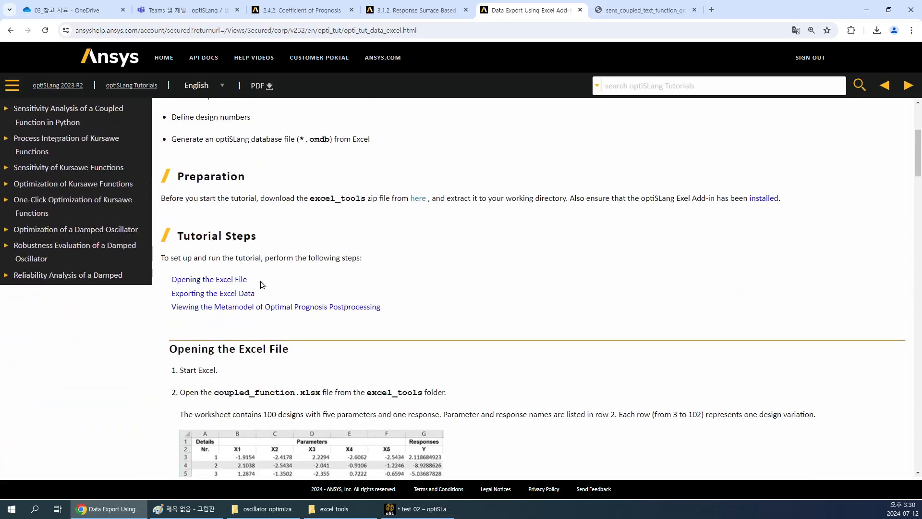
{"action": "scroll", "coordinate": [288, 252], "scroll_direction": "up", "scroll_amount": 4}
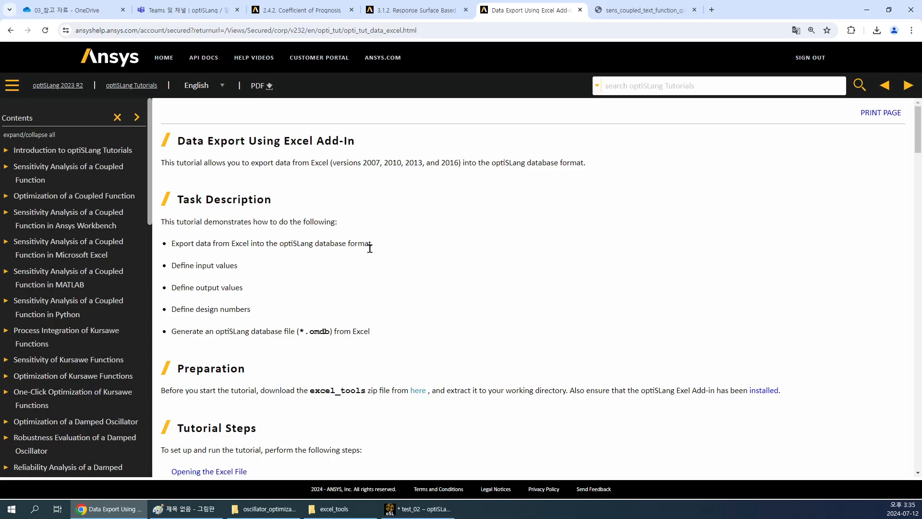
Return to optiSLang, save the test_02 project and close it
{"action": "left_click", "coordinate": [867, 9]}
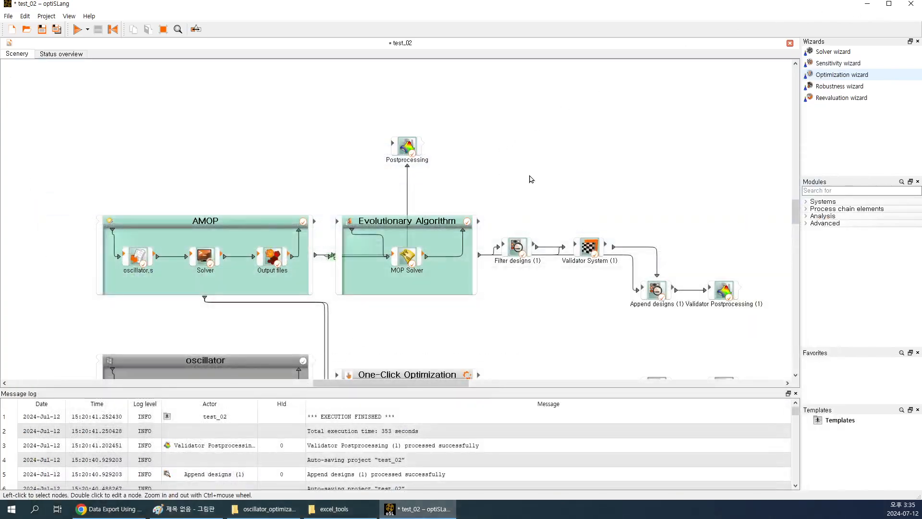
{"action": "scroll", "coordinate": [519, 237], "scroll_direction": "down", "scroll_amount": 2}
{"action": "scroll", "coordinate": [518, 236], "scroll_direction": "down", "scroll_amount": 3}
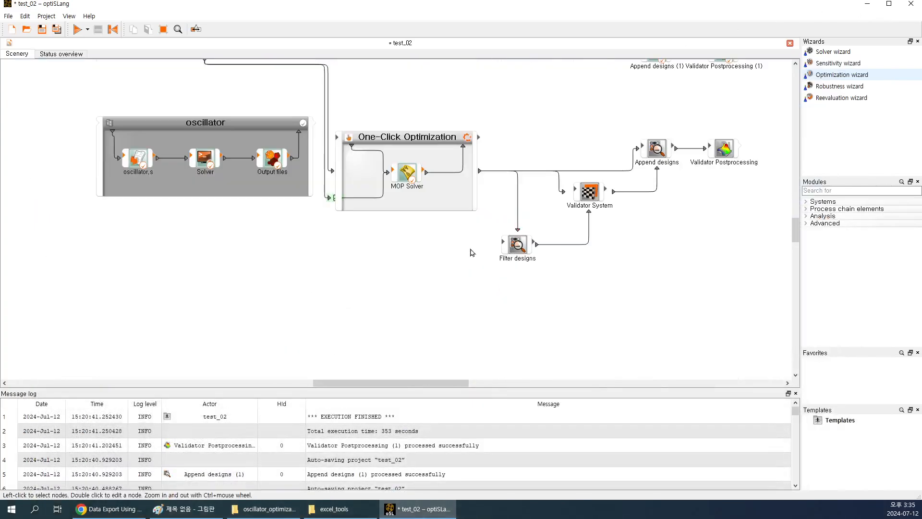
{"action": "scroll", "coordinate": [269, 161], "scroll_direction": "up", "scroll_amount": 4}
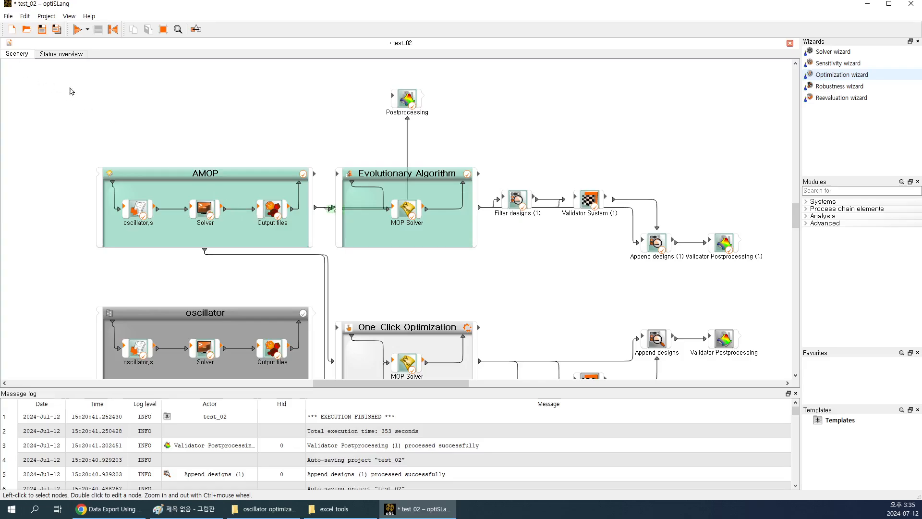
{"action": "left_click", "coordinate": [42, 30]}
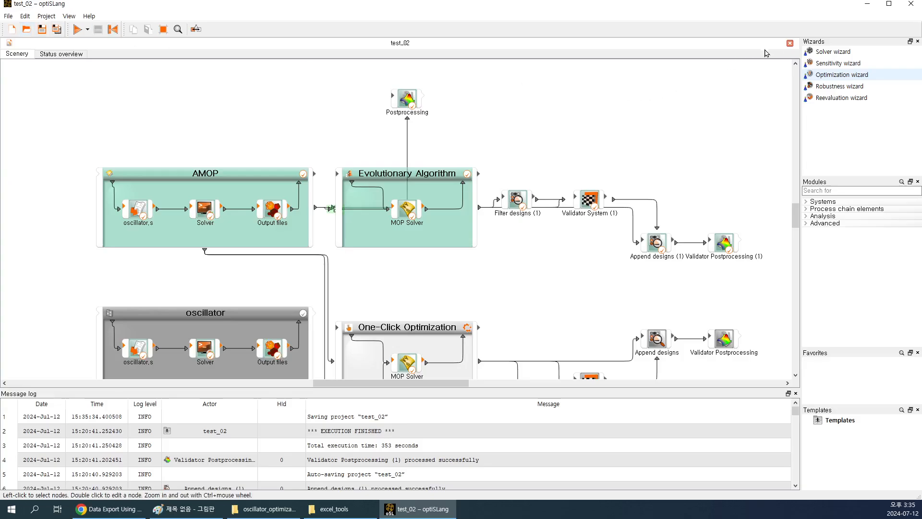
{"action": "left_click", "coordinate": [790, 42]}
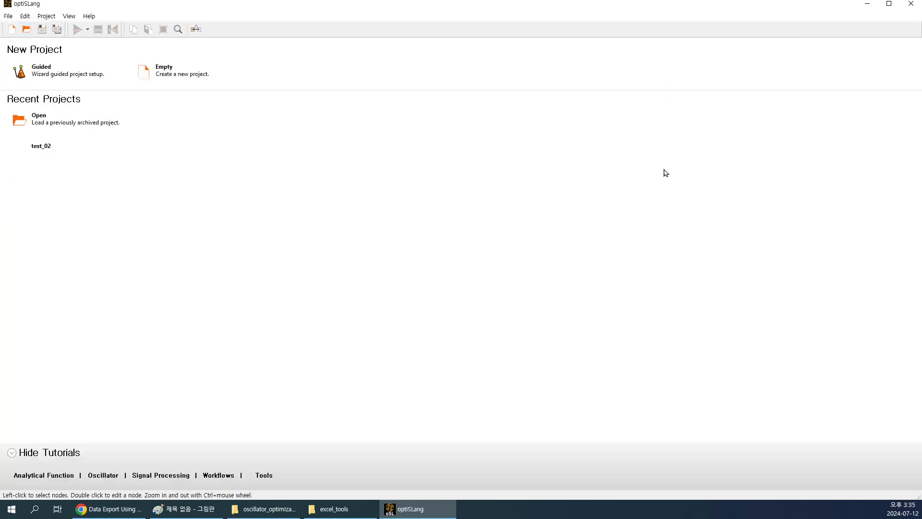
Open the TEST_01 project from the coupled_function_sensitivity folder in temp_jhlee
{"action": "left_click", "coordinate": [26, 29]}
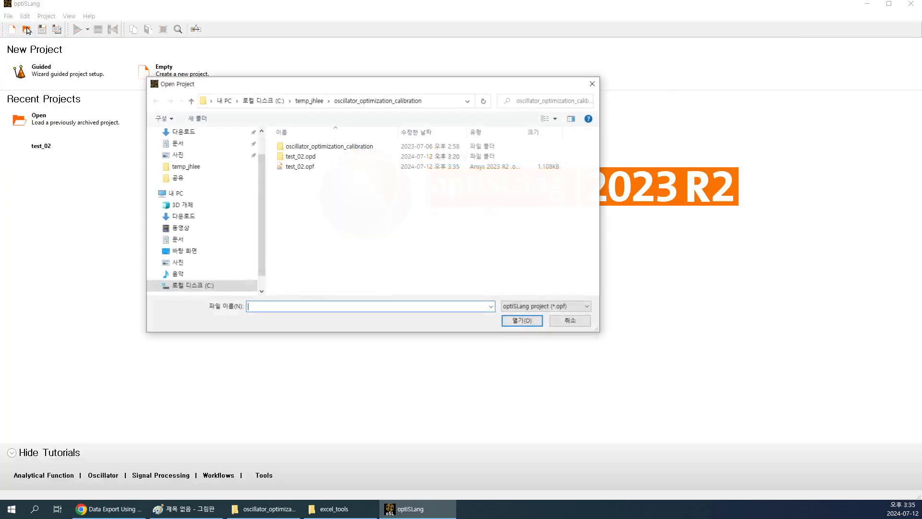
{"action": "left_click", "coordinate": [309, 100]}
{"action": "double_click", "coordinate": [323, 146]}
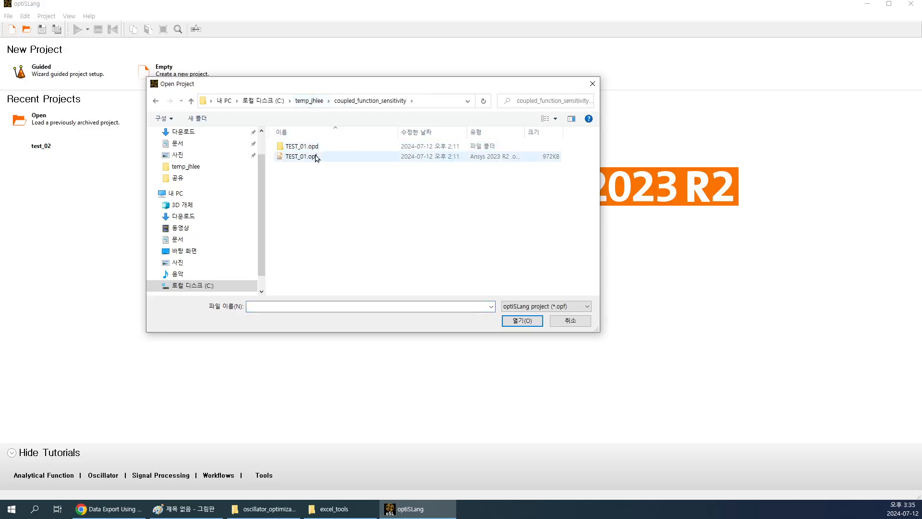
{"action": "double_click", "coordinate": [311, 157]}
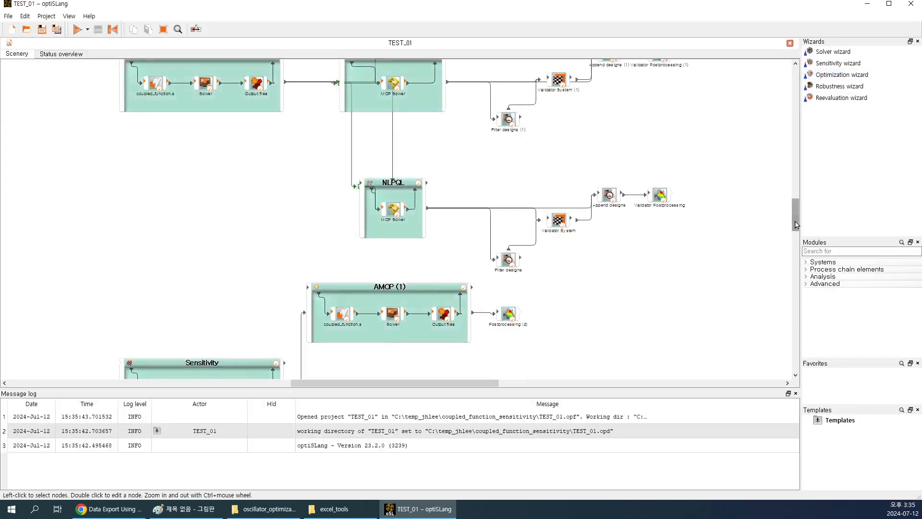
Start the Robustness wizard on the coupled_function parametric system
{"action": "mouse_move", "coordinate": [796, 214]}
{"action": "left_mouse_down"}
{"action": "mouse_move", "coordinate": [795, 244]}
{"action": "mouse_move", "coordinate": [800, 210]}
{"action": "left_mouse_up"}
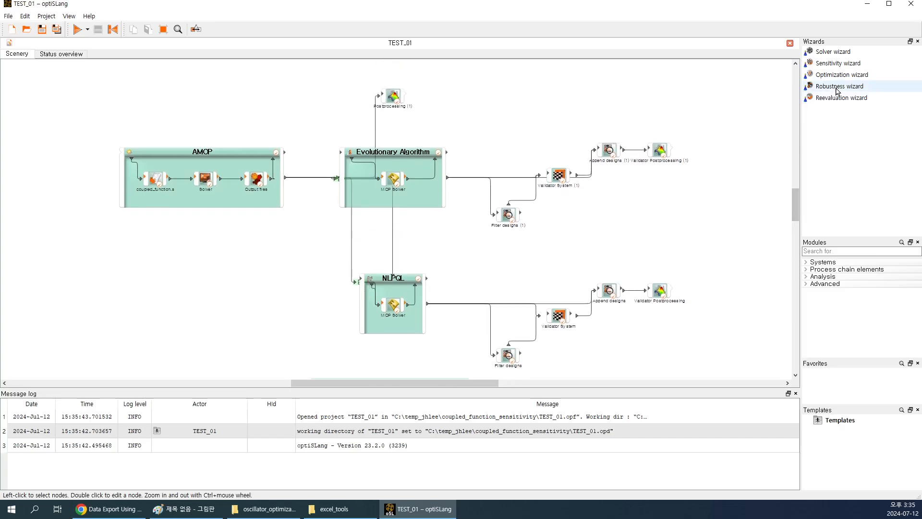
{"action": "left_click", "coordinate": [817, 76]}
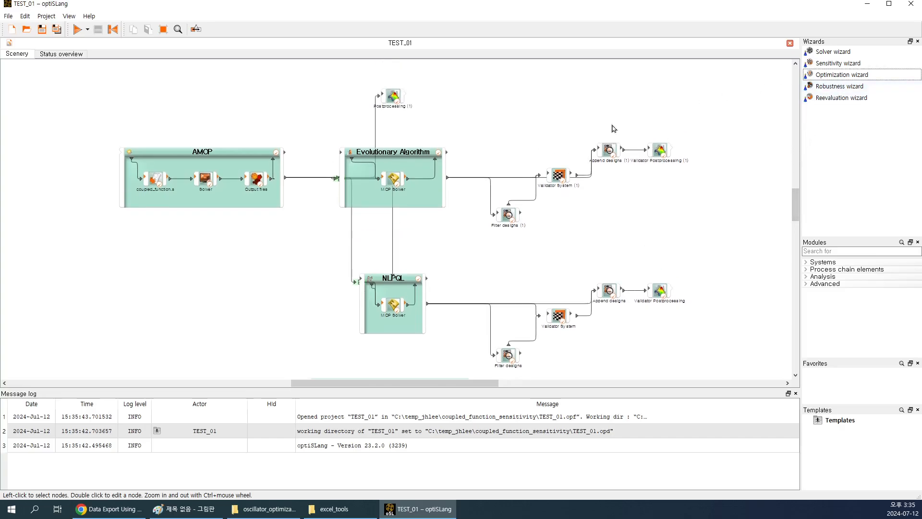
{"action": "scroll", "coordinate": [323, 238], "scroll_direction": "down", "scroll_amount": 2}
{"action": "scroll", "coordinate": [301, 242], "scroll_direction": "down", "scroll_amount": 6}
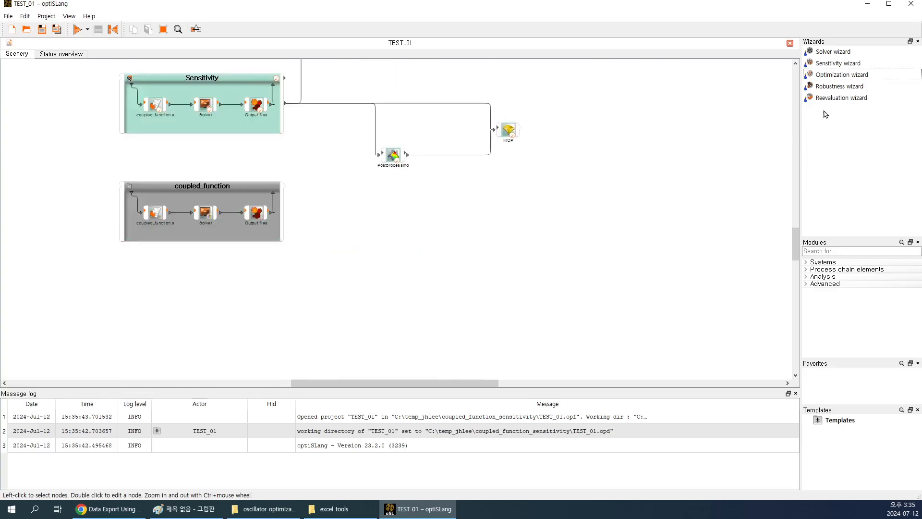
{"action": "left_click", "coordinate": [835, 88]}
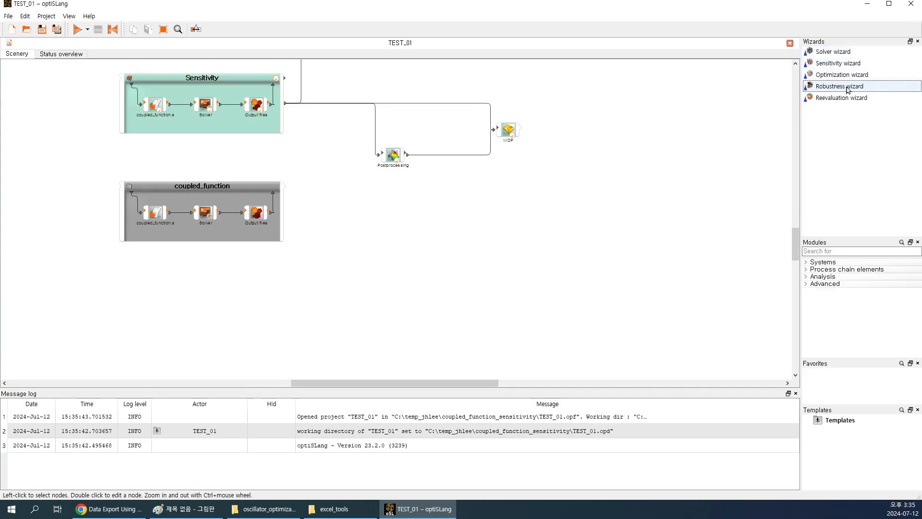
{"action": "left_click_drag", "start_coordinate": [848, 88], "coordinate": [227, 185]}
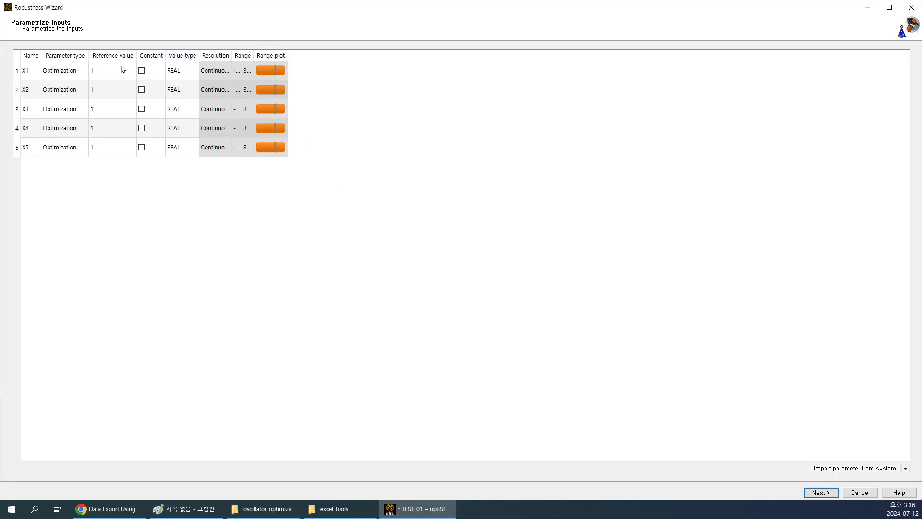
Set X1's parameter type to Opt.+Stoch. and widen the Range column to show the full bounds
{"action": "left_click", "coordinate": [83, 72]}
{"action": "left_click", "coordinate": [82, 72]}
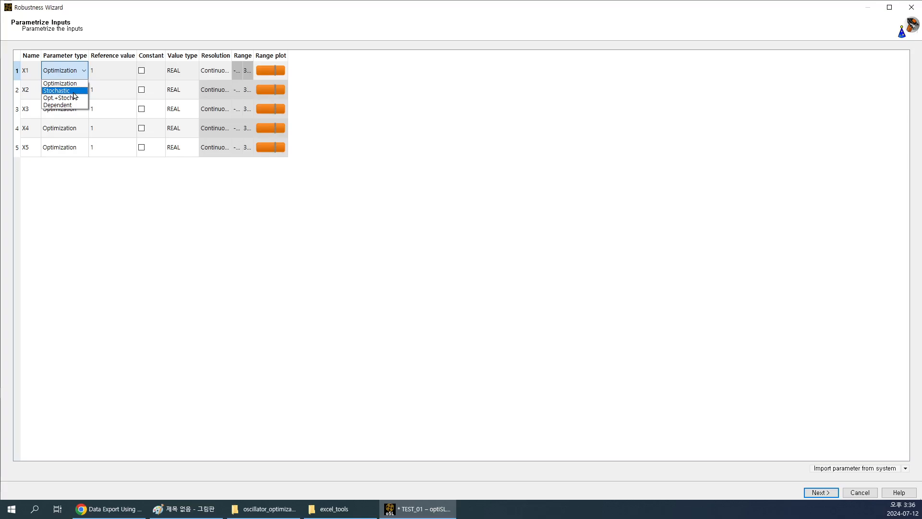
{"action": "left_click", "coordinate": [72, 98]}
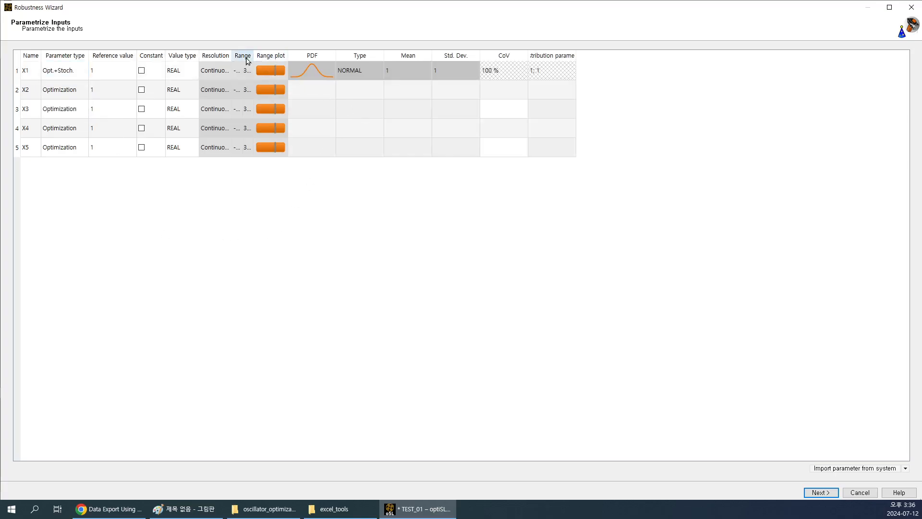
{"action": "left_click_drag", "start_coordinate": [254, 57], "coordinate": [337, 60]}
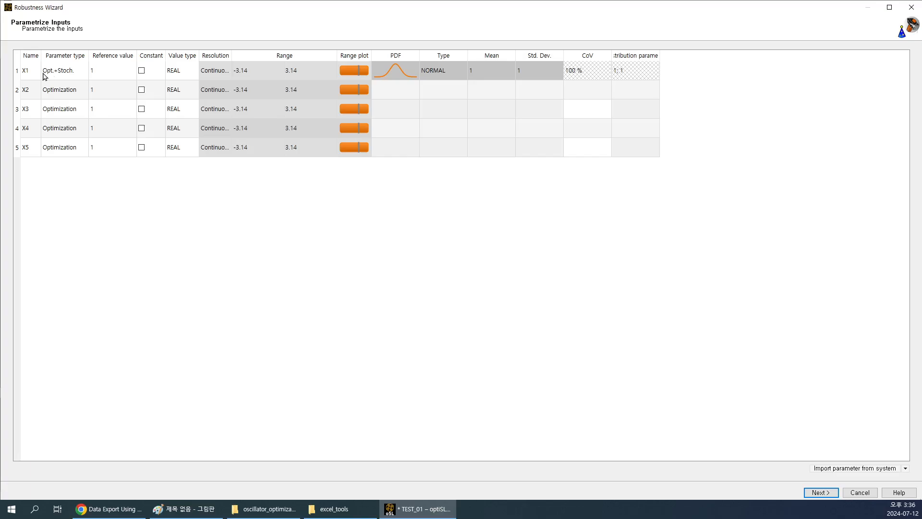
Set X2's parameter type to Opt.+Stoch. and proceed to the criteria definition
{"action": "left_click", "coordinate": [85, 94]}
{"action": "left_click", "coordinate": [85, 93]}
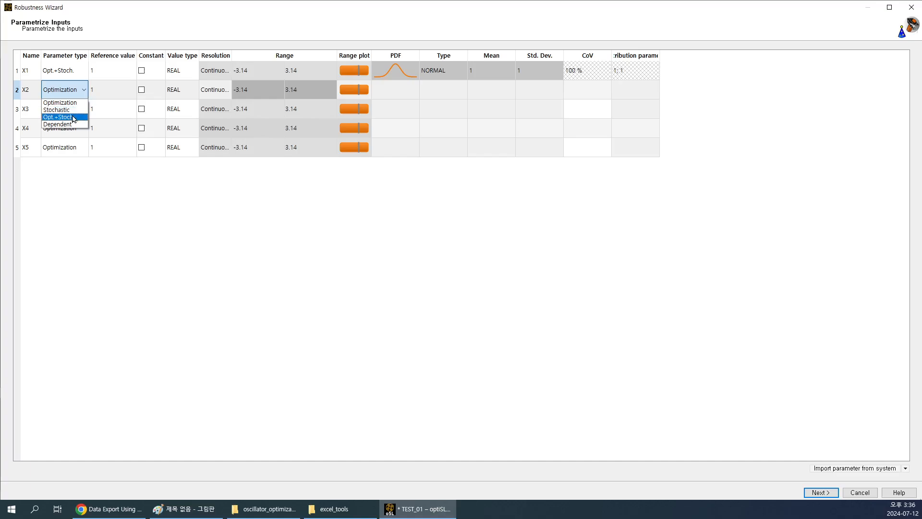
{"action": "left_click", "coordinate": [76, 110]}
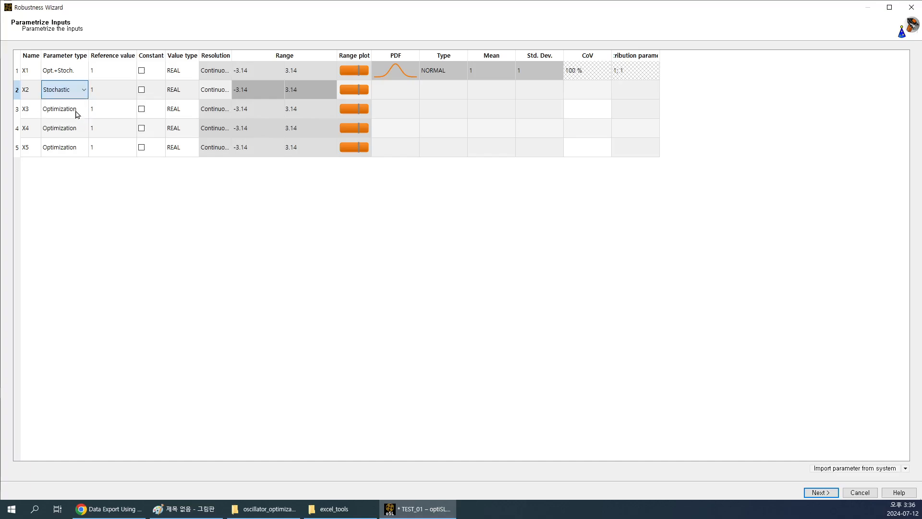
{"action": "left_click", "coordinate": [88, 93]}
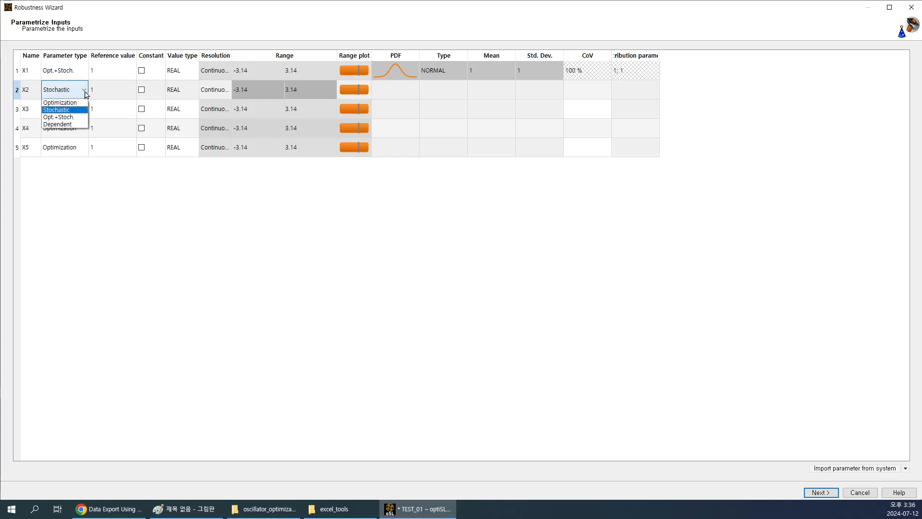
{"action": "left_click", "coordinate": [72, 119]}
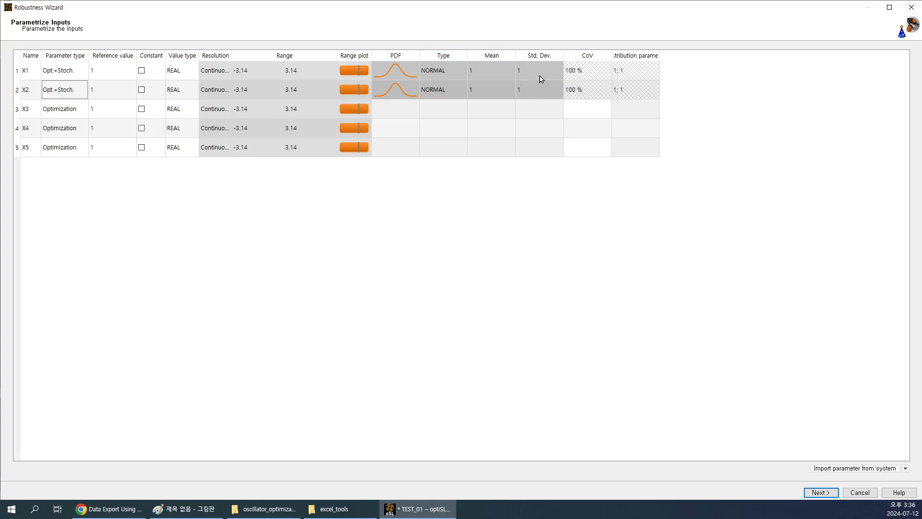
{"action": "left_click", "coordinate": [486, 72]}
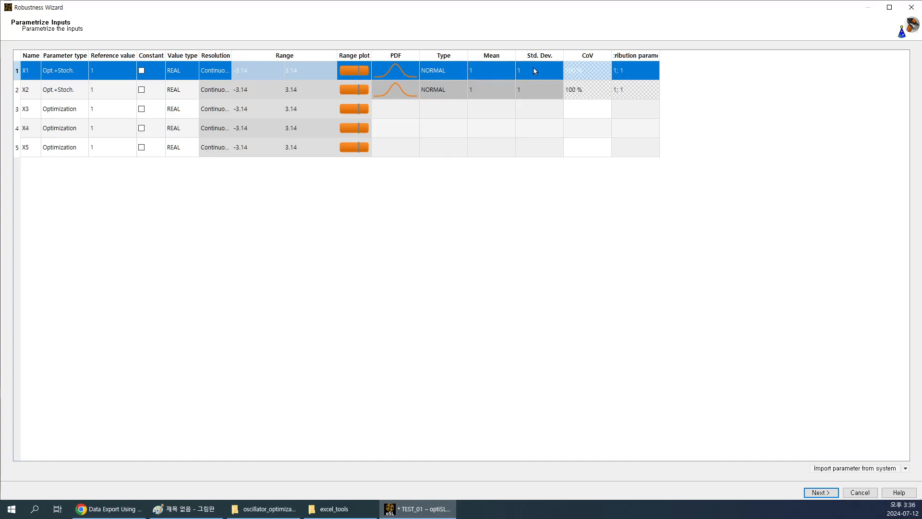
{"action": "double_click", "coordinate": [534, 68]}
{"action": "left_click", "coordinate": [485, 72]}
{"action": "left_click", "coordinate": [835, 494]}
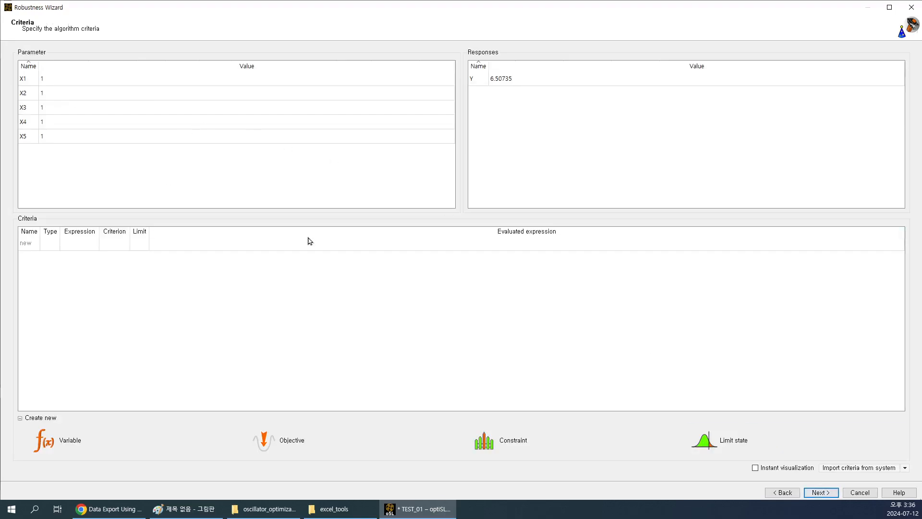
Add a MIN objective for response Y and proceed to the robustness method settings
{"action": "left_click", "coordinate": [480, 78]}
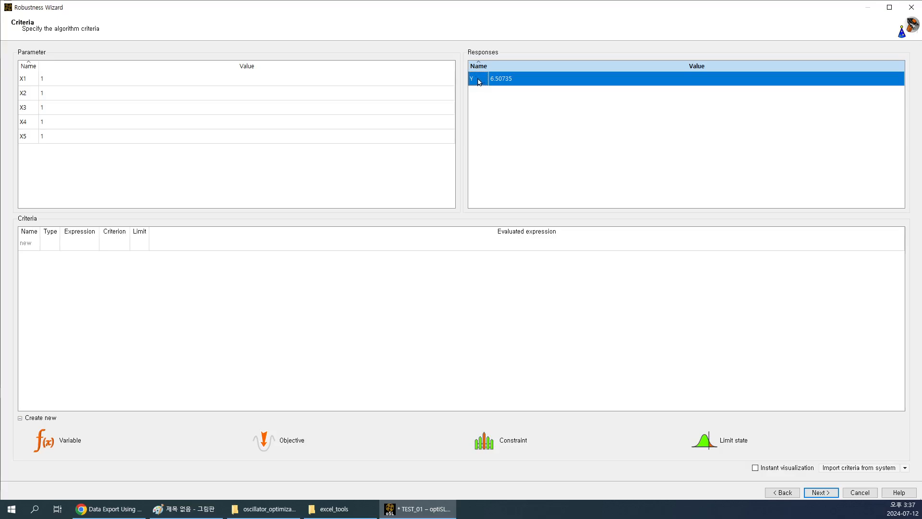
{"action": "left_click_drag", "start_coordinate": [478, 82], "coordinate": [302, 438]}
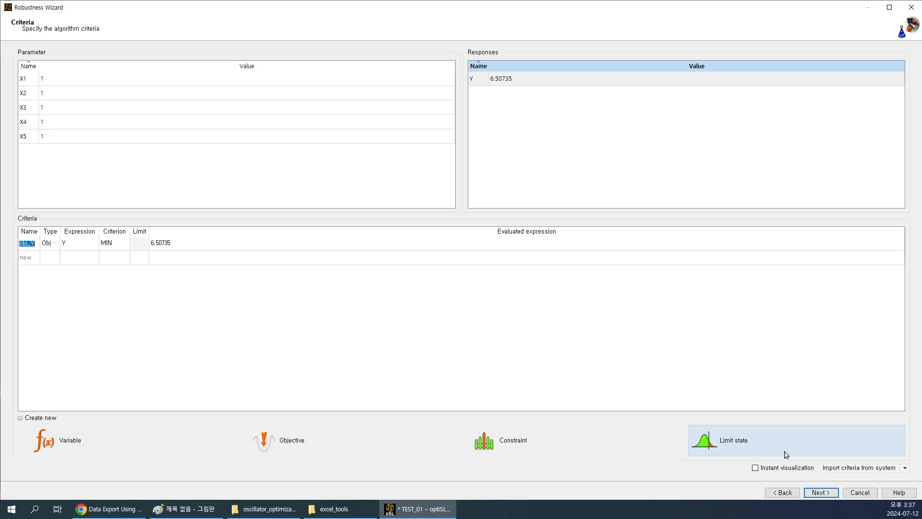
{"action": "left_click", "coordinate": [830, 495]}
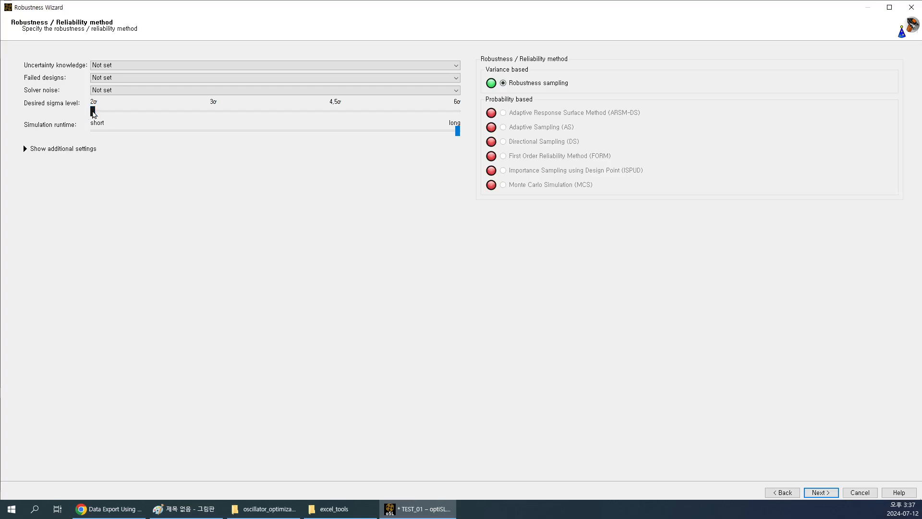
Accept Robustness sampling as the method, using Advanced Latin Hypercube Sampling with 100 samples
{"action": "left_click_drag", "start_coordinate": [258, 120], "coordinate": [470, 120]}
{"action": "left_click", "coordinate": [823, 492]}
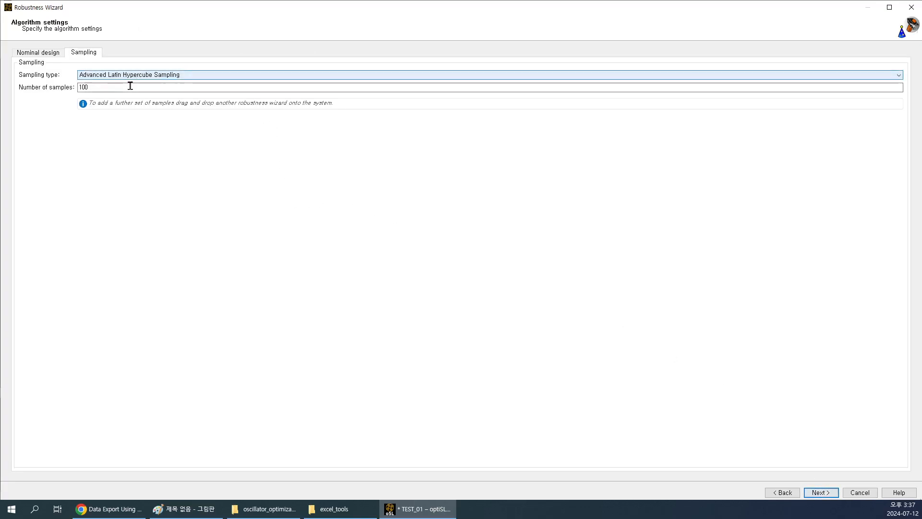
{"action": "left_click", "coordinate": [820, 492]}
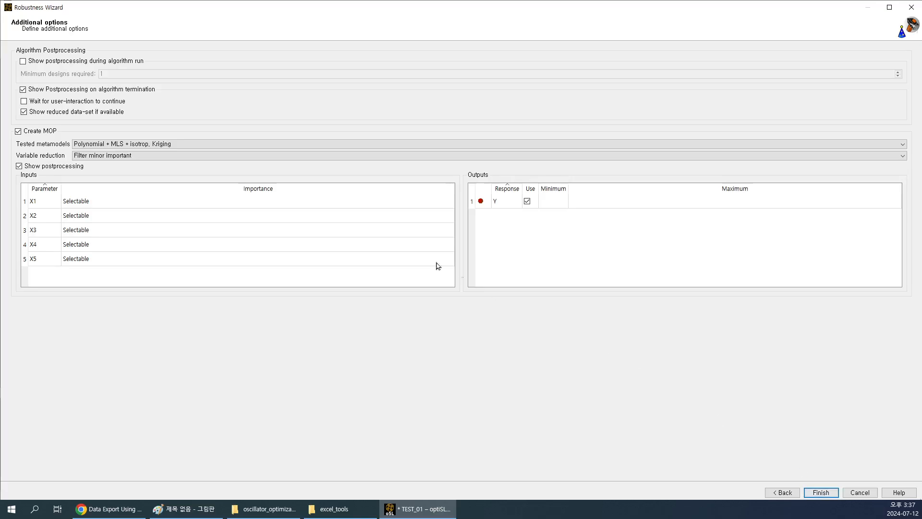
Set the MOP's variable reduction to No reduction and finish the Robustness wizard
{"action": "left_click", "coordinate": [101, 155]}
{"action": "left_click", "coordinate": [96, 162]}
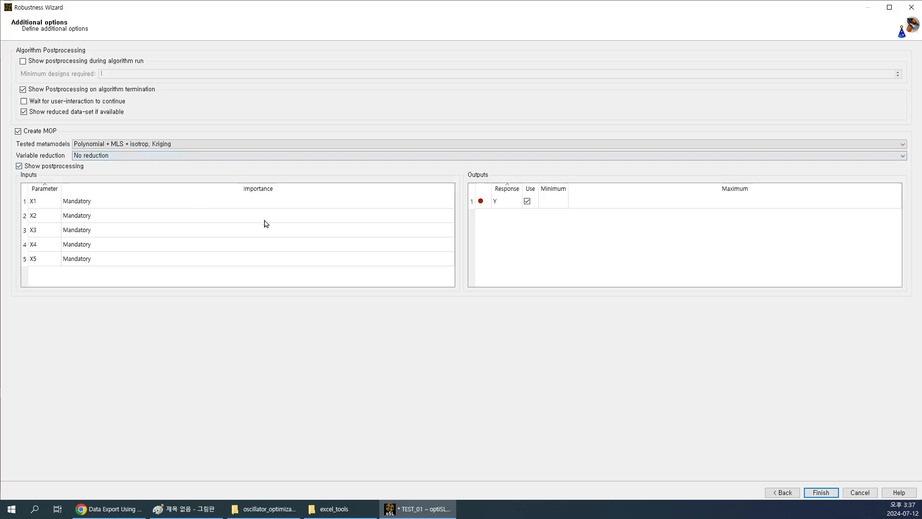
{"action": "left_click", "coordinate": [833, 493]}
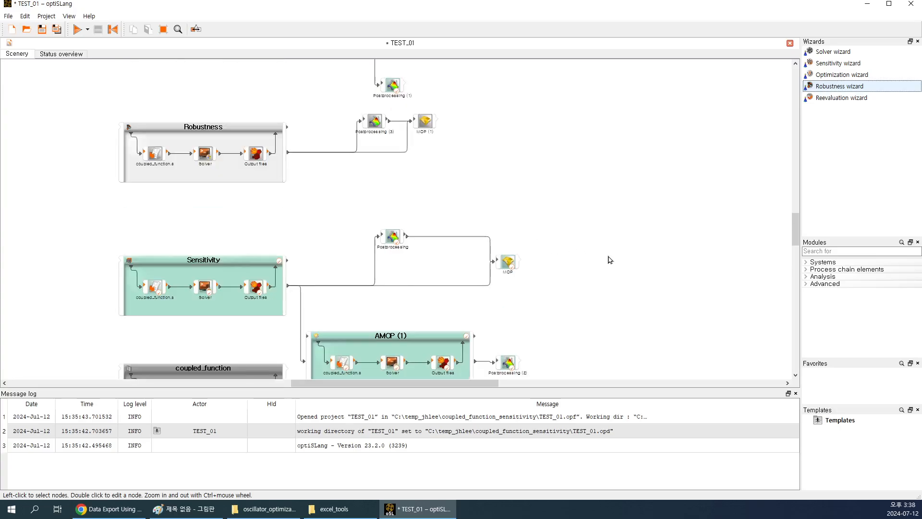
Select the new Robustness system, save the TEST_01 project and start its execution
{"action": "left_click", "coordinate": [225, 228]}
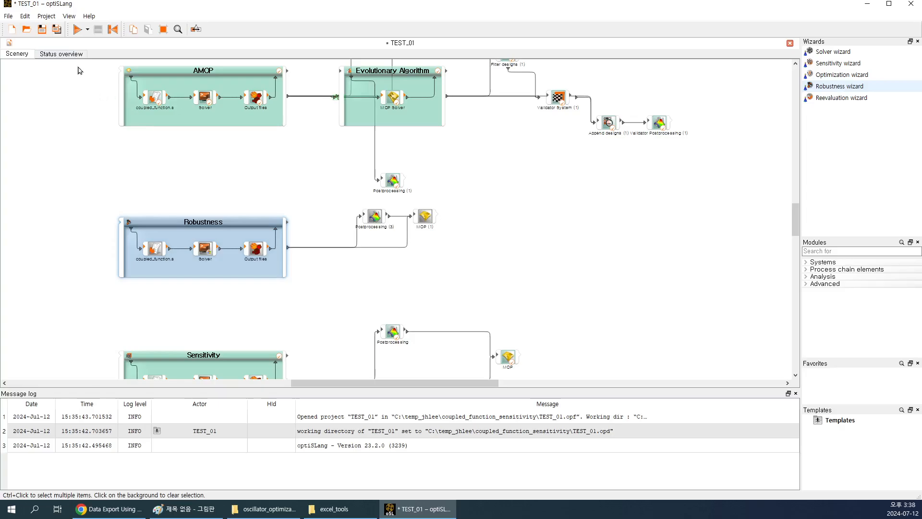
{"action": "left_click", "coordinate": [42, 29]}
{"action": "left_click", "coordinate": [78, 31]}
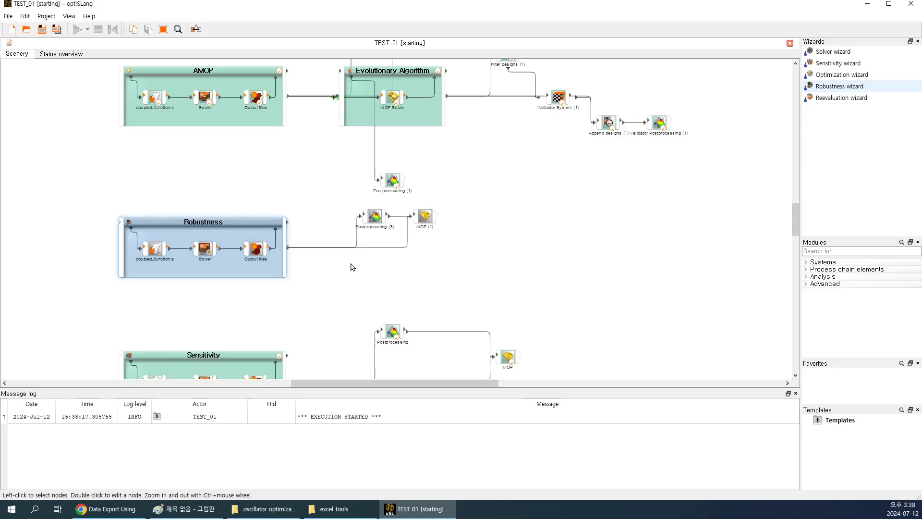
{"action": "left_click", "coordinate": [255, 189]}
{"action": "left_click", "coordinate": [245, 227]}
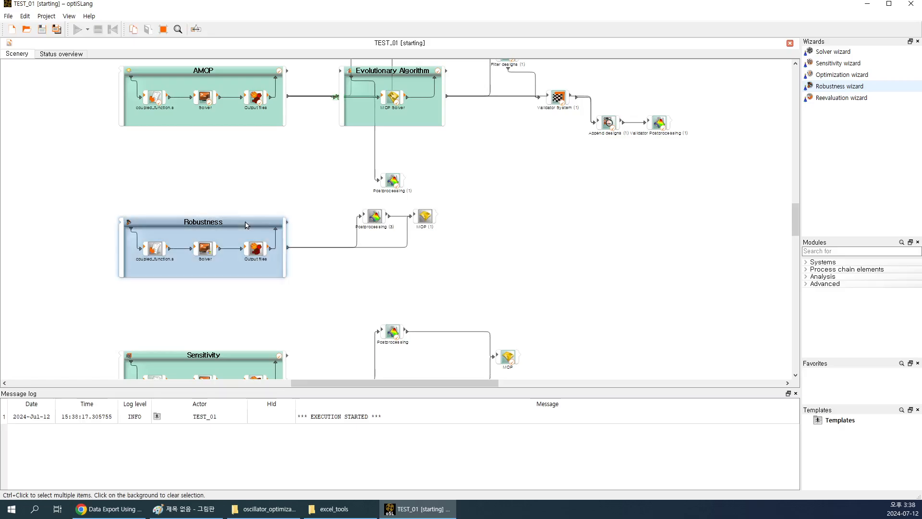
{"action": "right_click", "coordinate": [258, 223]}
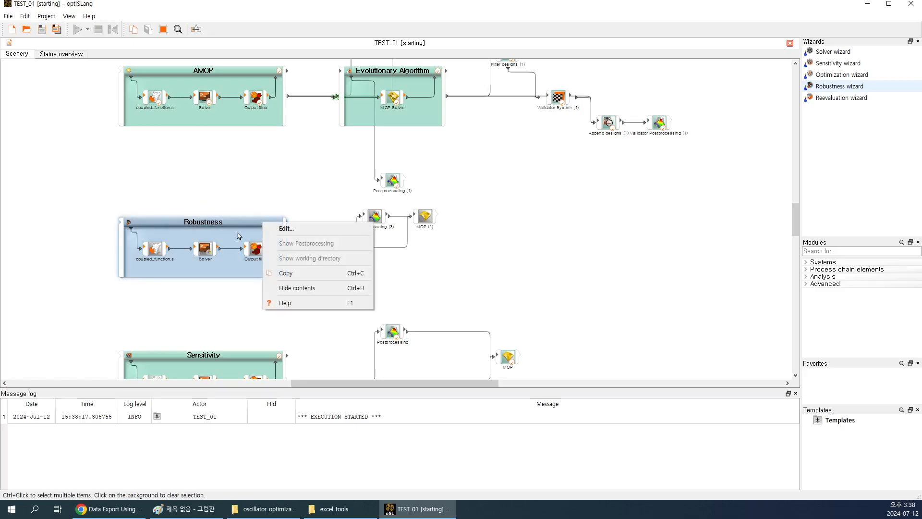
{"action": "left_click", "coordinate": [236, 211]}
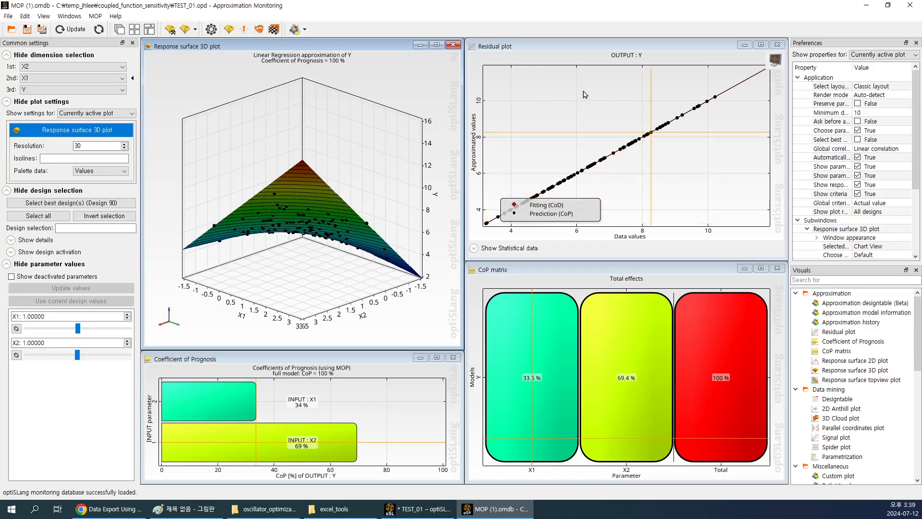
Show the statistical data of the MOP (1) residual plot, enlarge its window downward and move the legend above the data points
{"action": "left_click", "coordinate": [598, 54]}
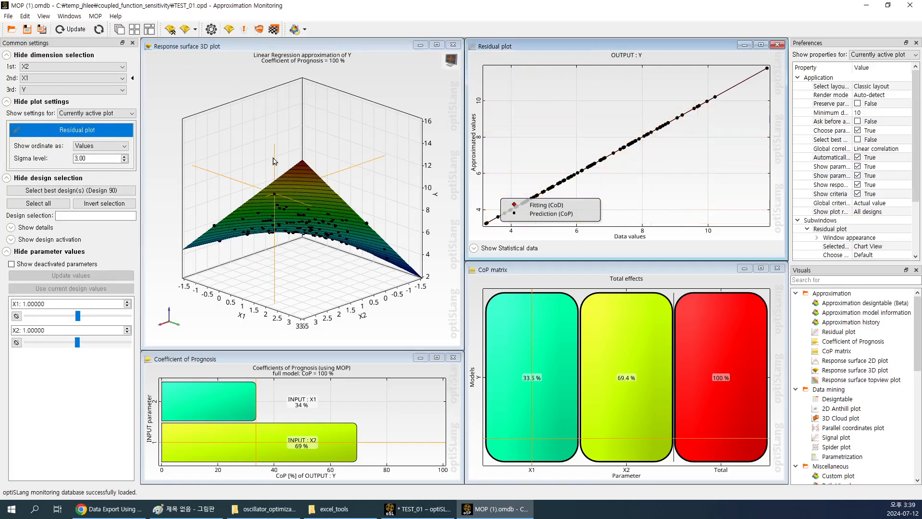
{"action": "left_click", "coordinate": [431, 517]}
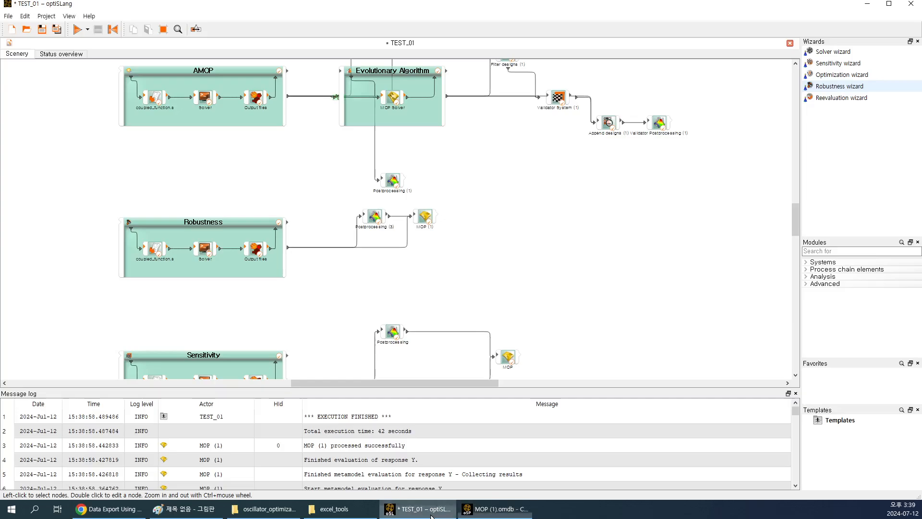
{"action": "left_click", "coordinate": [506, 516]}
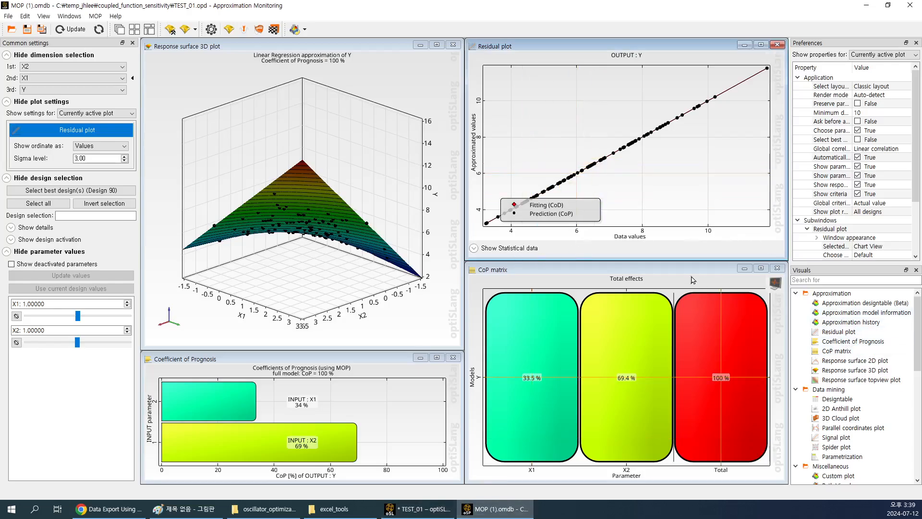
{"action": "left_click", "coordinate": [474, 248]}
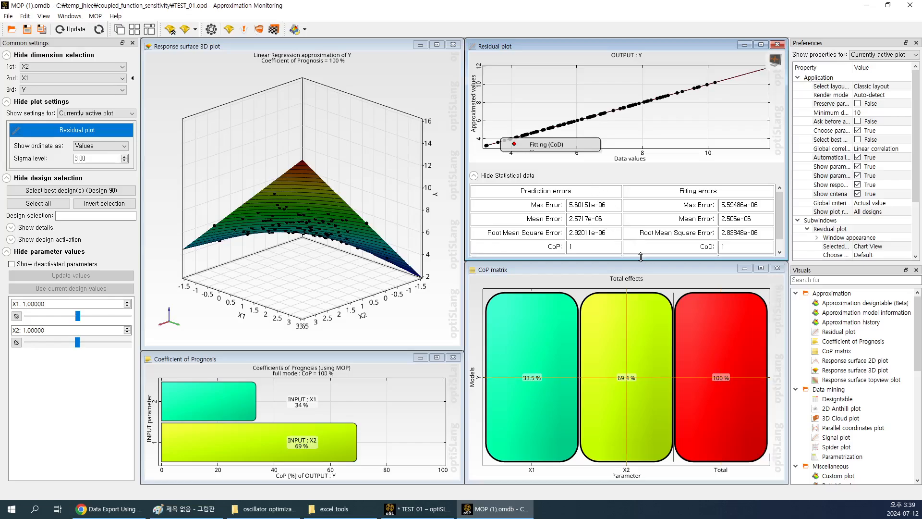
{"action": "left_click_drag", "start_coordinate": [640, 260], "coordinate": [639, 412]}
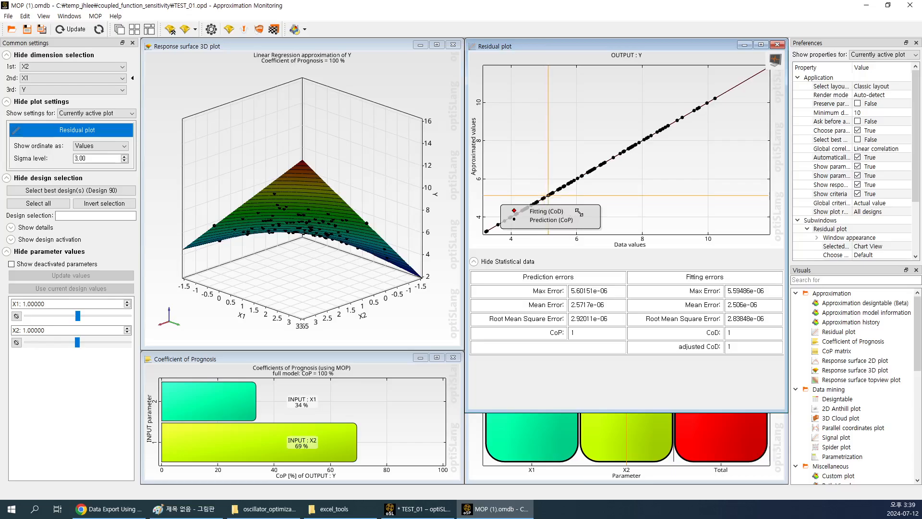
{"action": "left_click_drag", "start_coordinate": [579, 218], "coordinate": [621, 83]}
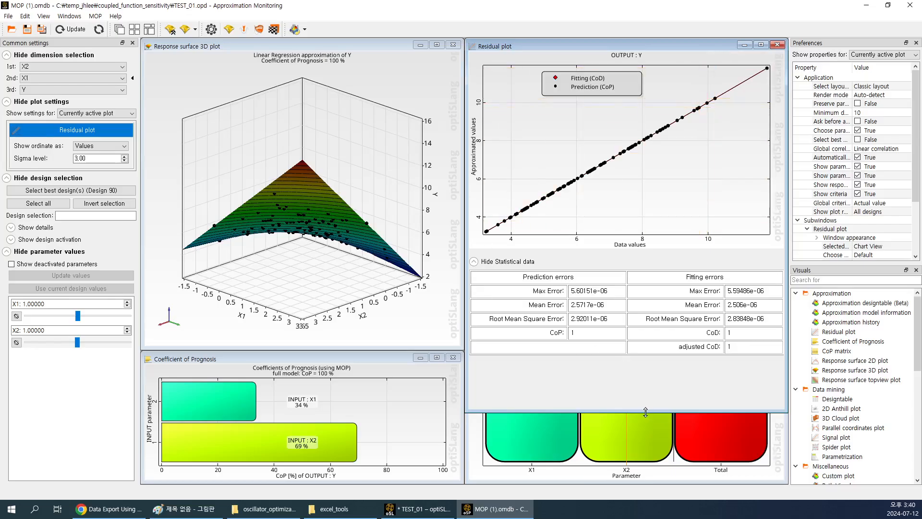
Shrink the residual plot window so the CoP matrix is uncovered, and rotate the 3D response surface to view it from above
{"action": "left_click_drag", "start_coordinate": [647, 412], "coordinate": [650, 260]}
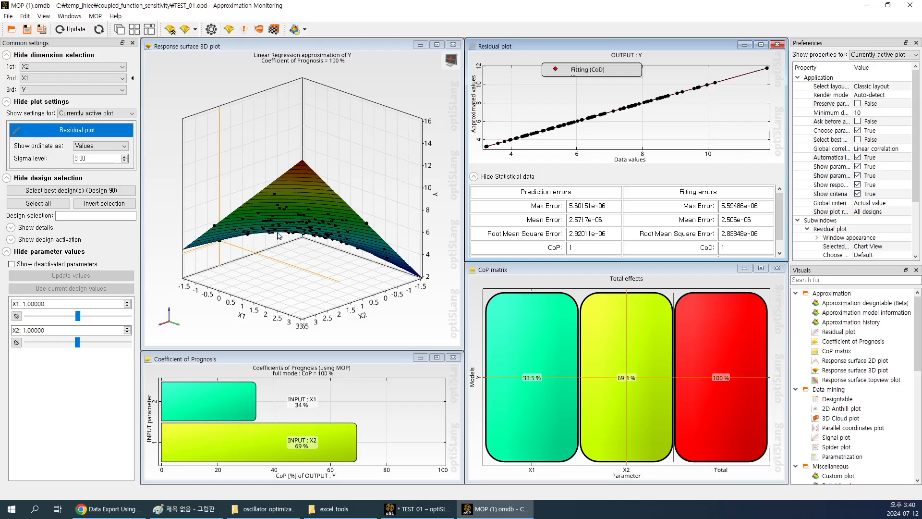
{"action": "left_click_drag", "start_coordinate": [364, 177], "coordinate": [330, 232]}
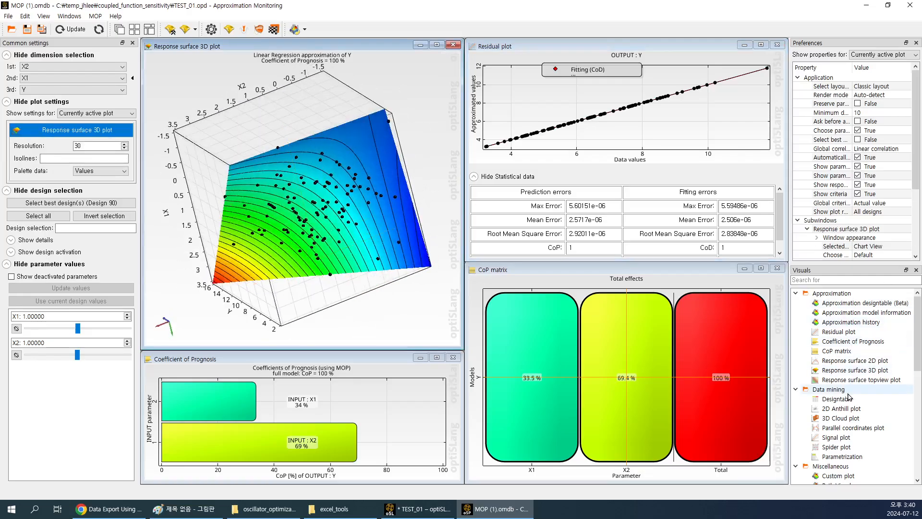
Add a Histogram from the Statistics visuals over the plots and show its statistical data
{"action": "scroll", "coordinate": [848, 394], "scroll_direction": "down", "scroll_amount": 5}
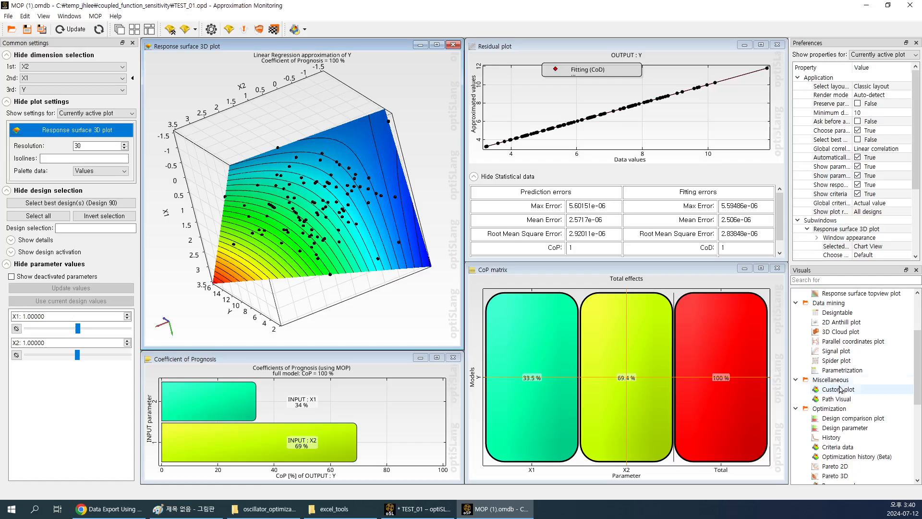
{"action": "scroll", "coordinate": [842, 390], "scroll_direction": "down", "scroll_amount": 2}
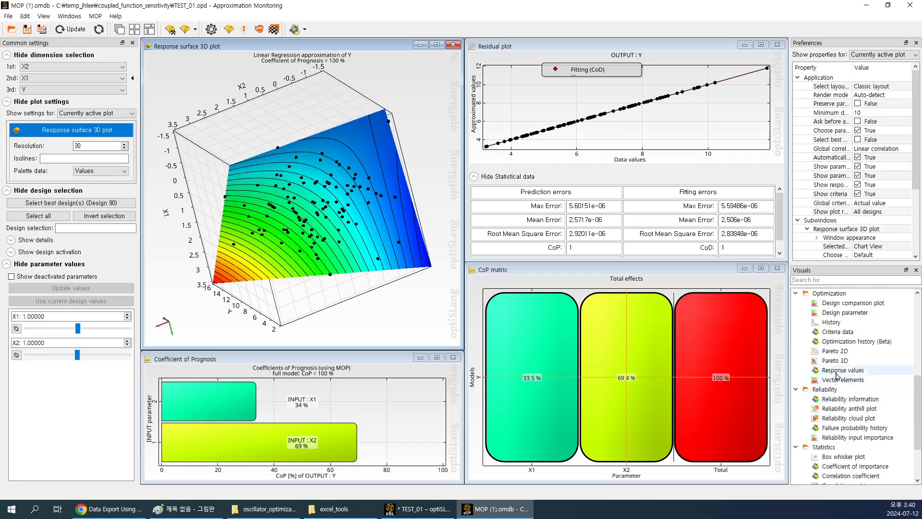
{"action": "scroll", "coordinate": [848, 380], "scroll_direction": "down", "scroll_amount": 3}
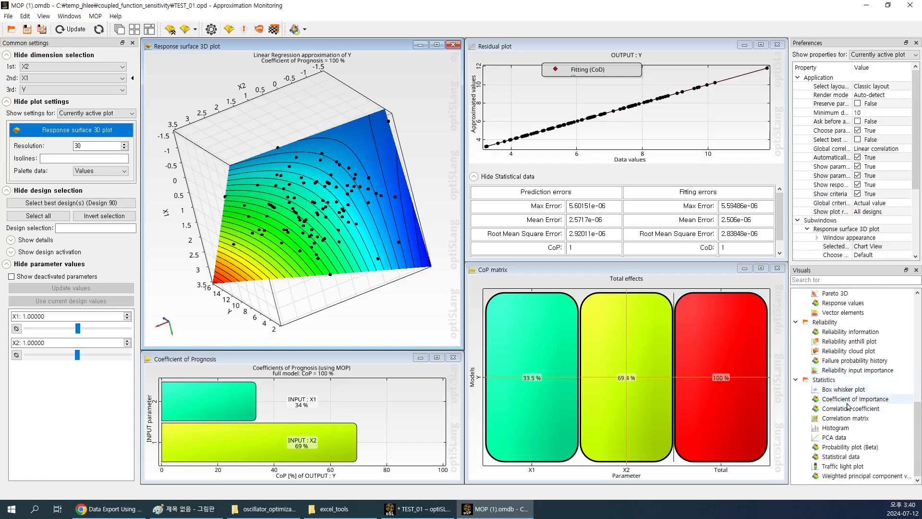
{"action": "left_click_drag", "start_coordinate": [836, 428], "coordinate": [473, 200]}
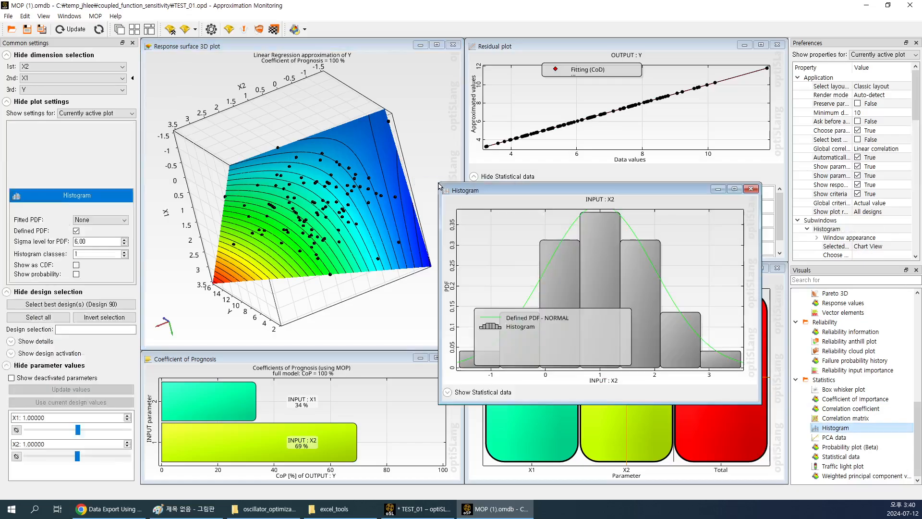
{"action": "left_click", "coordinate": [447, 392]}
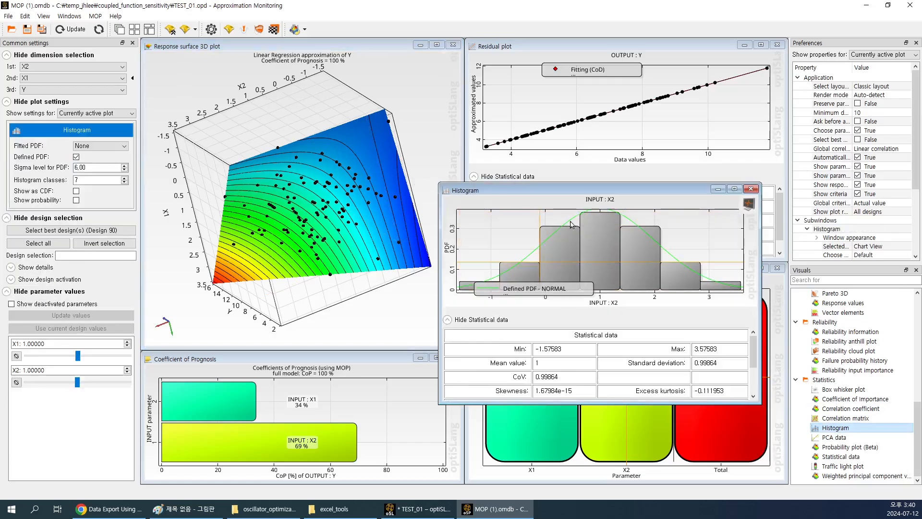
Set the first dimension to Y, then enlarge the Histogram window downward and move it over the response surface plot
{"action": "left_click", "coordinate": [117, 66]}
{"action": "left_click", "coordinate": [86, 92]}
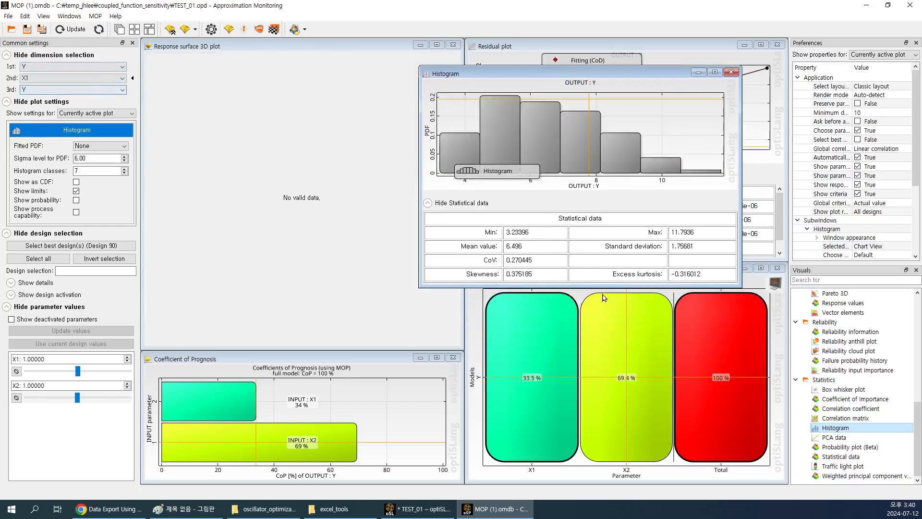
{"action": "left_click_drag", "start_coordinate": [581, 287], "coordinate": [581, 438]}
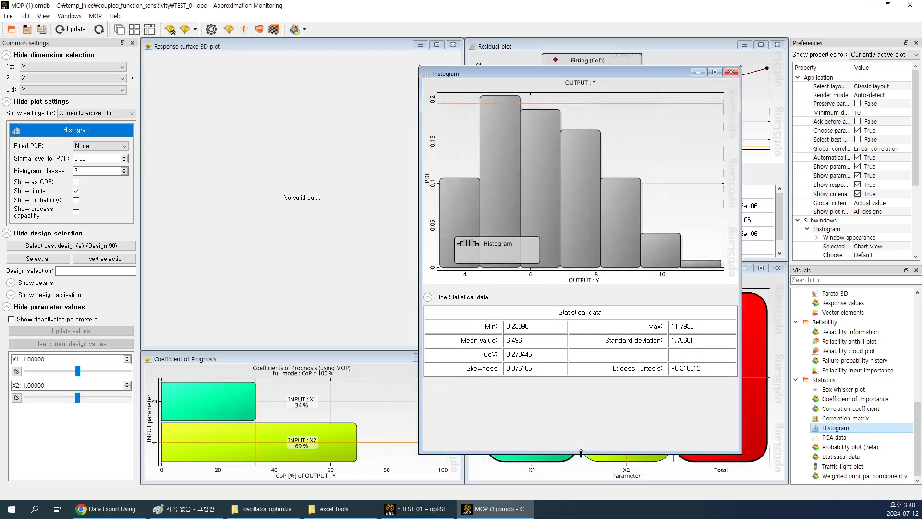
{"action": "left_click_drag", "start_coordinate": [597, 79], "coordinate": [402, 79]}
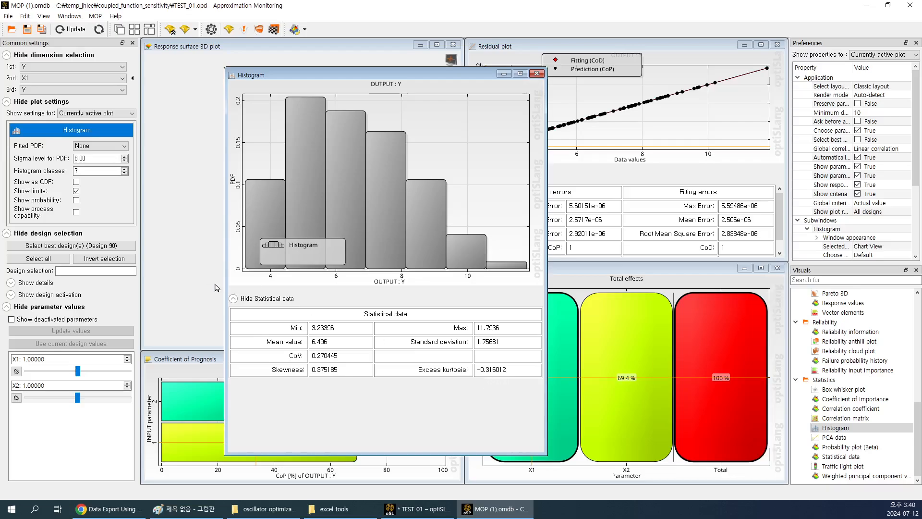
{"action": "left_click_drag", "start_coordinate": [376, 78], "coordinate": [347, 57]}
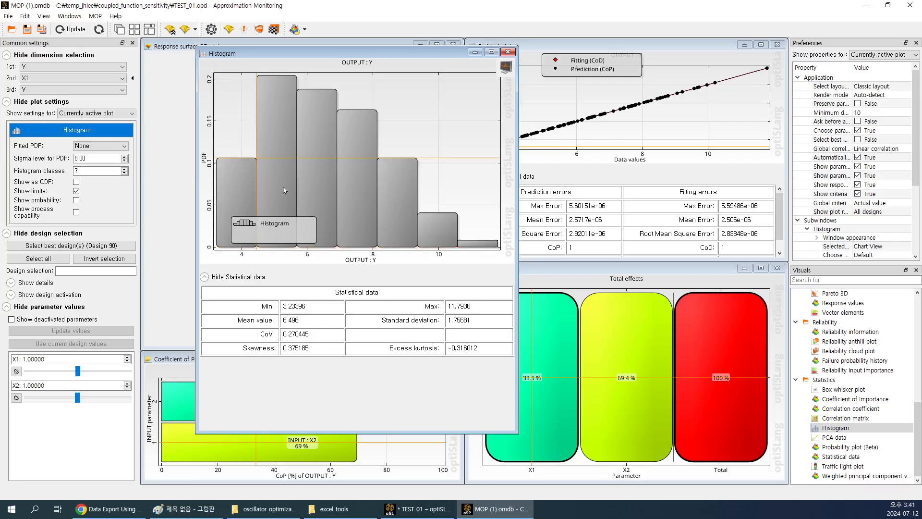
Preview the Y histogram as a CDF, return it to the PDF display and set the fitted PDF to NORMAL
{"action": "left_click", "coordinate": [76, 183]}
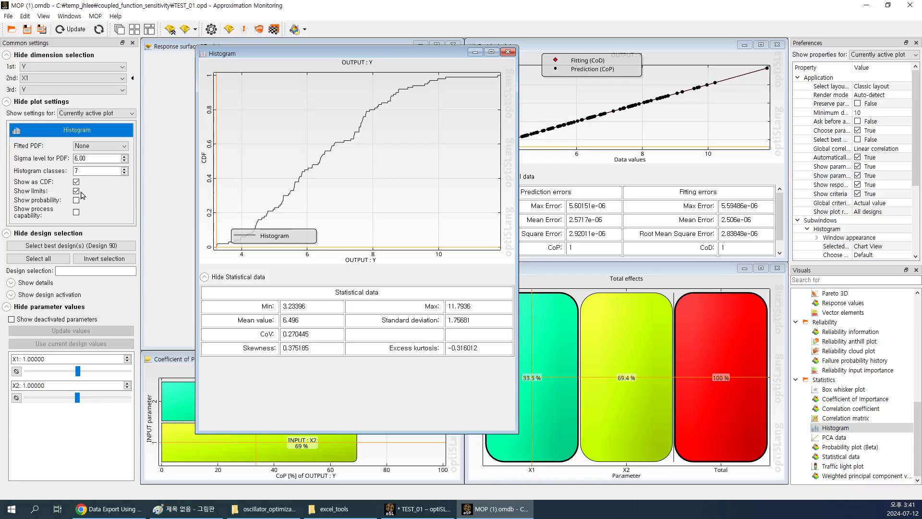
{"action": "left_click", "coordinate": [76, 183]}
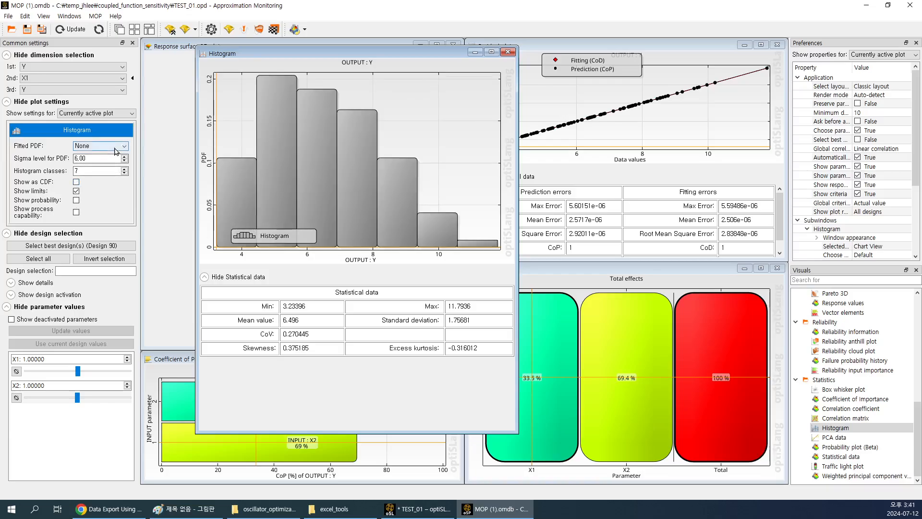
{"action": "left_click", "coordinate": [121, 147]}
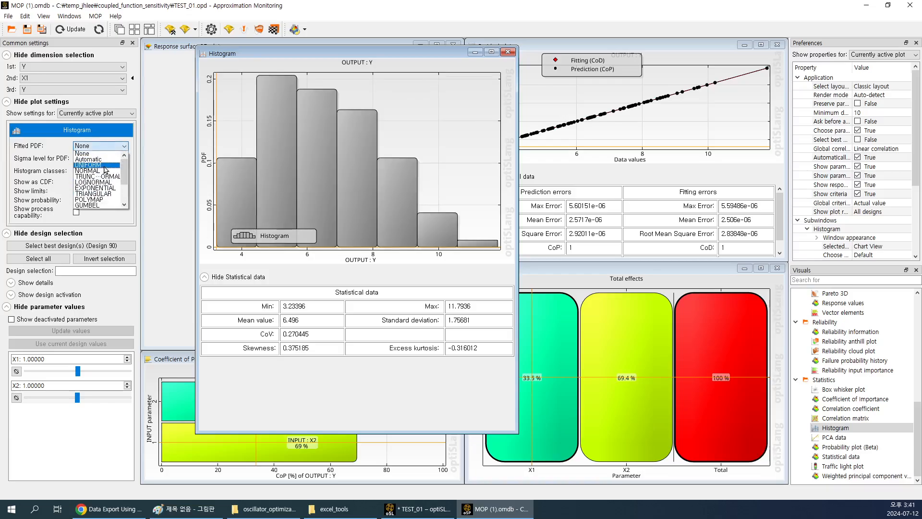
{"action": "left_click", "coordinate": [105, 170]}
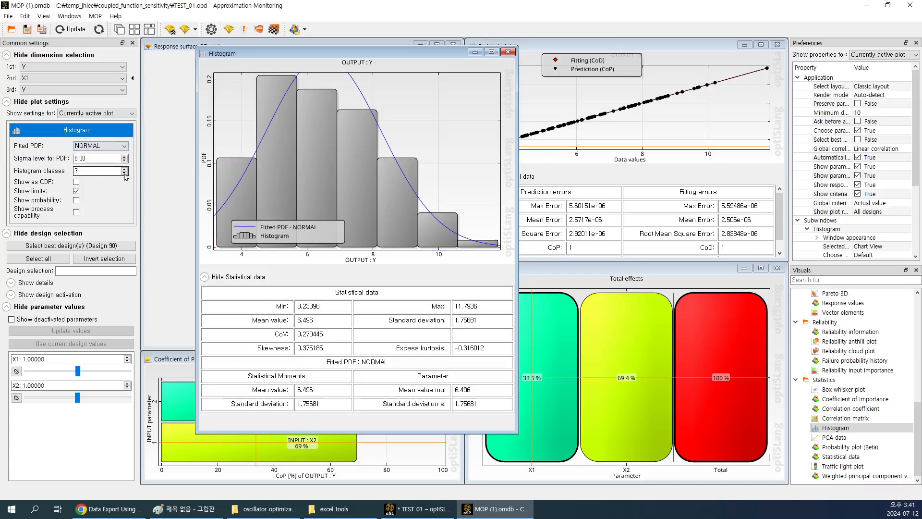
Increase the number of histogram classes for Y to 30
{"action": "left_click", "coordinate": [125, 170]}
{"action": "left_click", "coordinate": [124, 169]}
{"action": "left_click", "coordinate": [124, 169]}
{"action": "left_click", "coordinate": [124, 170]}
{"action": "left_click", "coordinate": [124, 170]}
{"action": "left_click", "coordinate": [124, 170]}
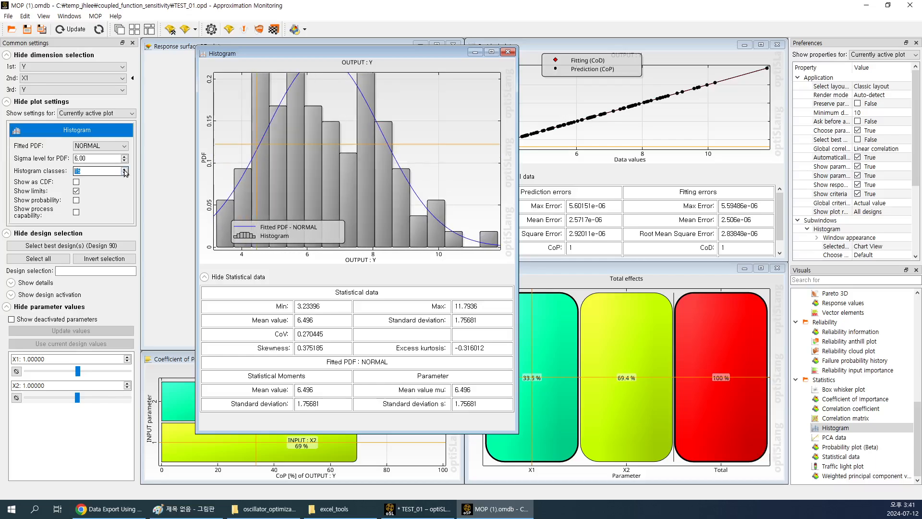
{"action": "left_click", "coordinate": [124, 169]}
{"action": "left_click", "coordinate": [124, 170]}
{"action": "left_click", "coordinate": [124, 169]}
{"action": "left_click", "coordinate": [124, 169]}
{"action": "left_click", "coordinate": [124, 170]}
{"action": "left_click", "coordinate": [124, 170]}
{"action": "left_click", "coordinate": [124, 170]}
{"action": "left_click", "coordinate": [125, 169]}
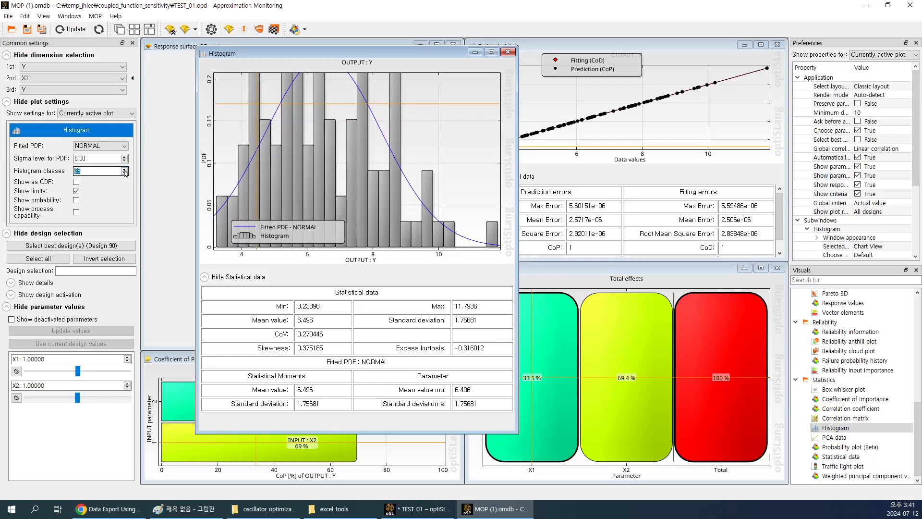
{"action": "left_click", "coordinate": [124, 170]}
{"action": "left_click", "coordinate": [124, 170]}
{"action": "left_click", "coordinate": [124, 170]}
{"action": "left_click", "coordinate": [125, 170]}
{"action": "left_click", "coordinate": [124, 170]}
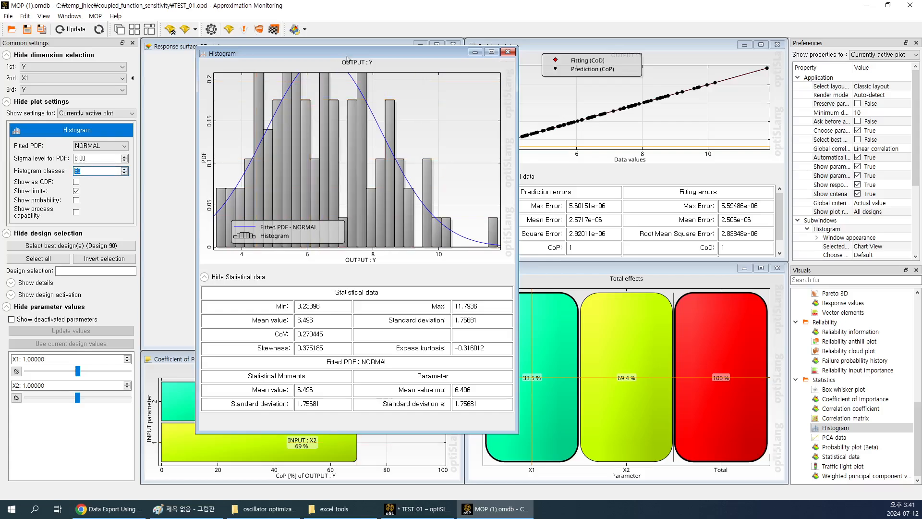
Reposition the Histogram window, examine the full fitted normal curve over the bars and review the available fitted PDF types
{"action": "left_click_drag", "start_coordinate": [356, 55], "coordinate": [635, 59]}
{"action": "left_click", "coordinate": [322, 57]}
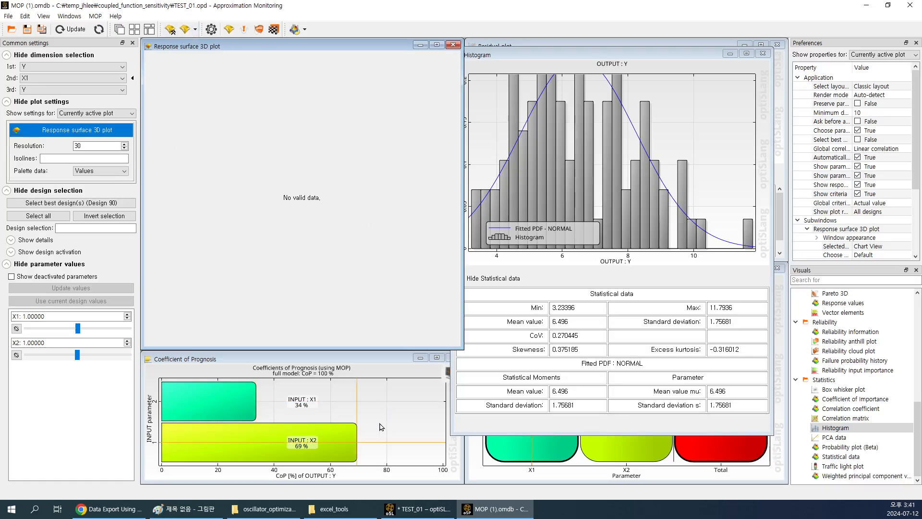
{"action": "left_click", "coordinate": [618, 57]}
{"action": "mouse_move", "coordinate": [617, 58]}
{"action": "left_mouse_down"}
{"action": "mouse_move", "coordinate": [475, 24]}
{"action": "mouse_move", "coordinate": [604, 58]}
{"action": "left_mouse_up"}
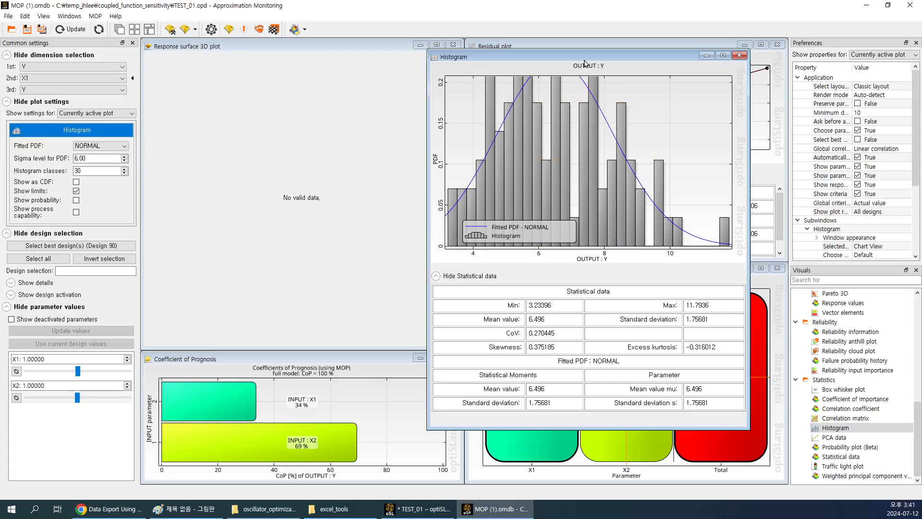
{"action": "left_click_drag", "start_coordinate": [593, 58], "coordinate": [552, 50]}
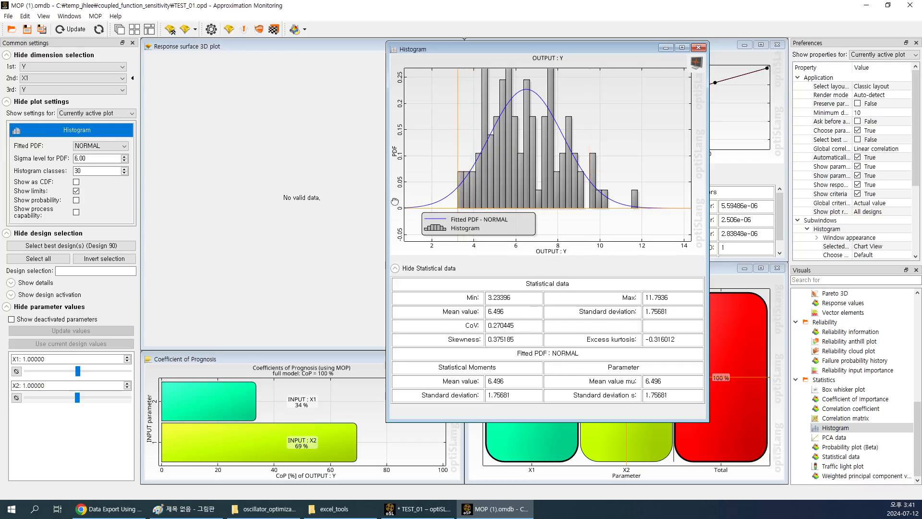
{"action": "left_click", "coordinate": [123, 146]}
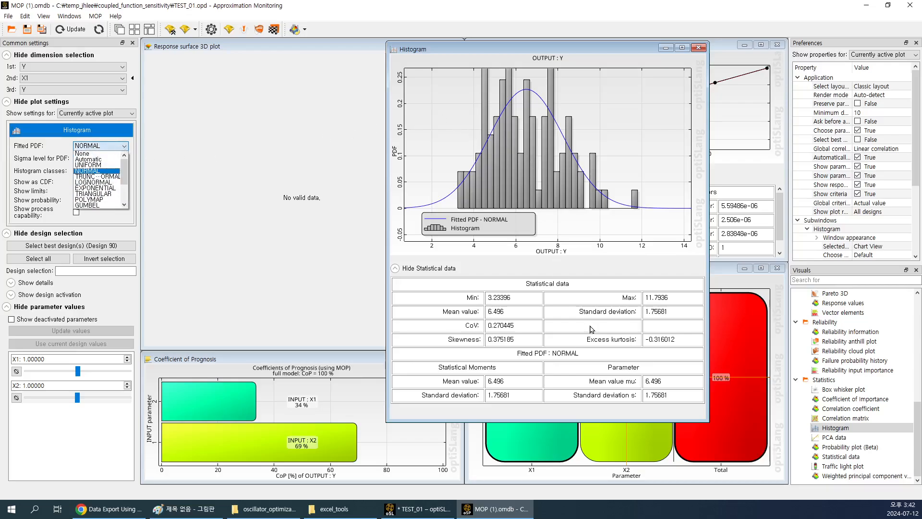
{"action": "left_click", "coordinate": [571, 358]}
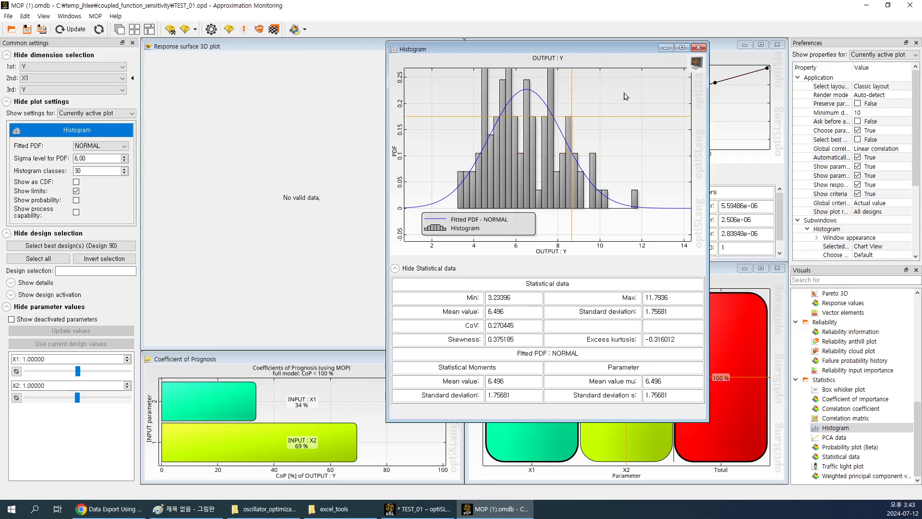
Close the Histogram plot and the MOP (1) Approximation Monitoring window, confirming both closures
{"action": "left_click", "coordinate": [699, 47]}
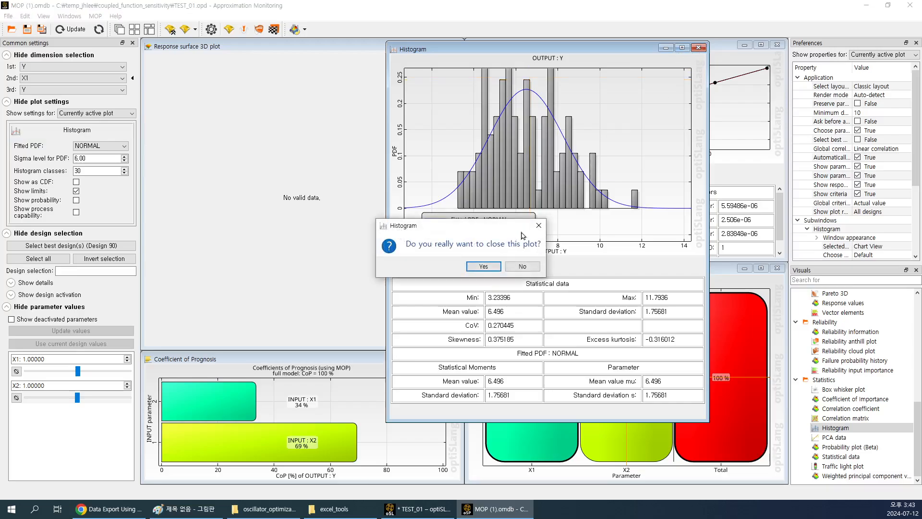
{"action": "left_click", "coordinate": [484, 266]}
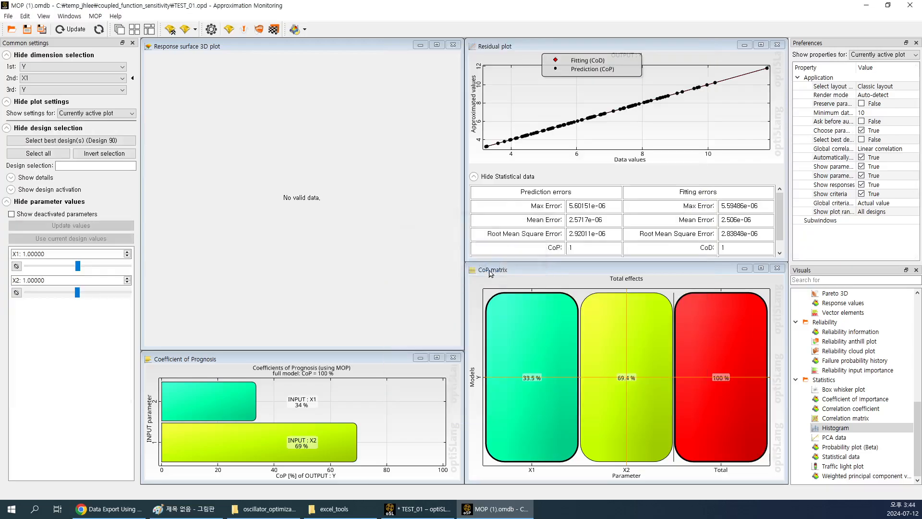
{"action": "left_click", "coordinate": [910, 4]}
{"action": "left_click", "coordinate": [475, 269]}
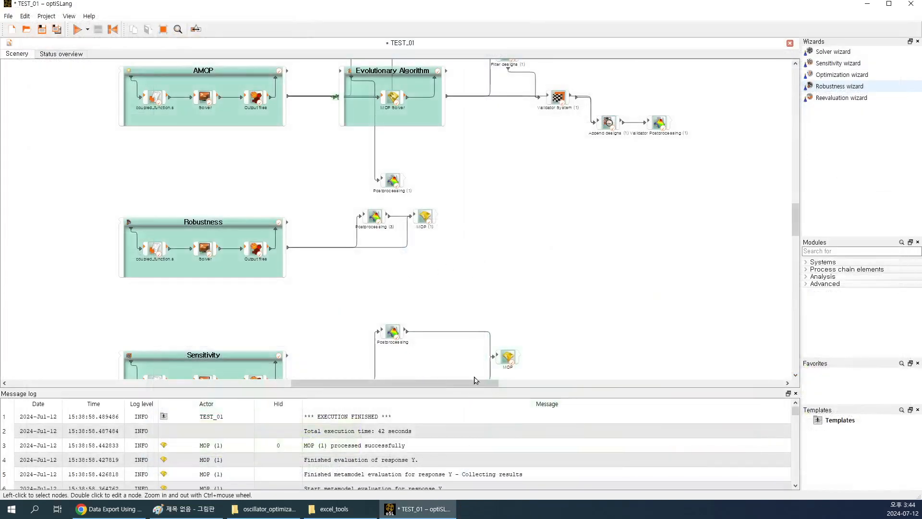
Switch to Chrome, open the parent folder 019_Ansys optiSLang in OneDrive and select ansys_parametric_optimization_methods_11_13_2023.pdf
{"action": "left_click", "coordinate": [110, 512]}
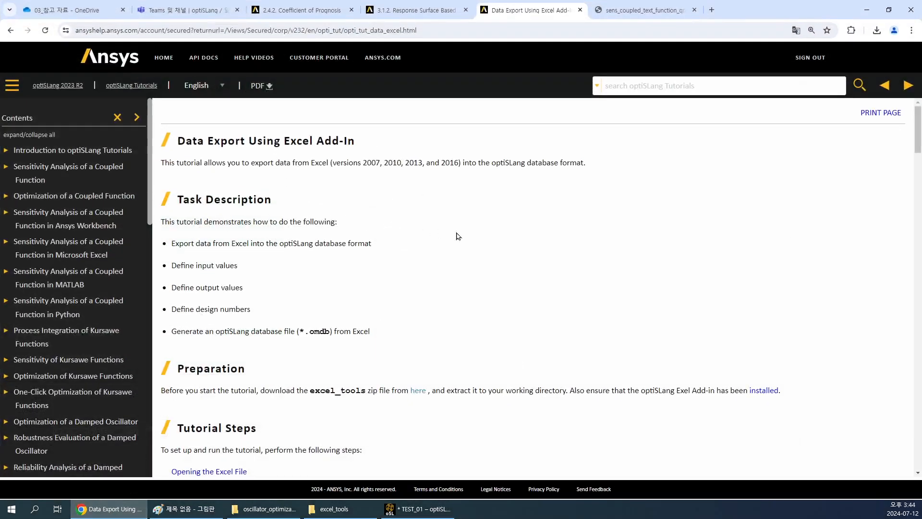
{"action": "left_click", "coordinate": [74, 13]}
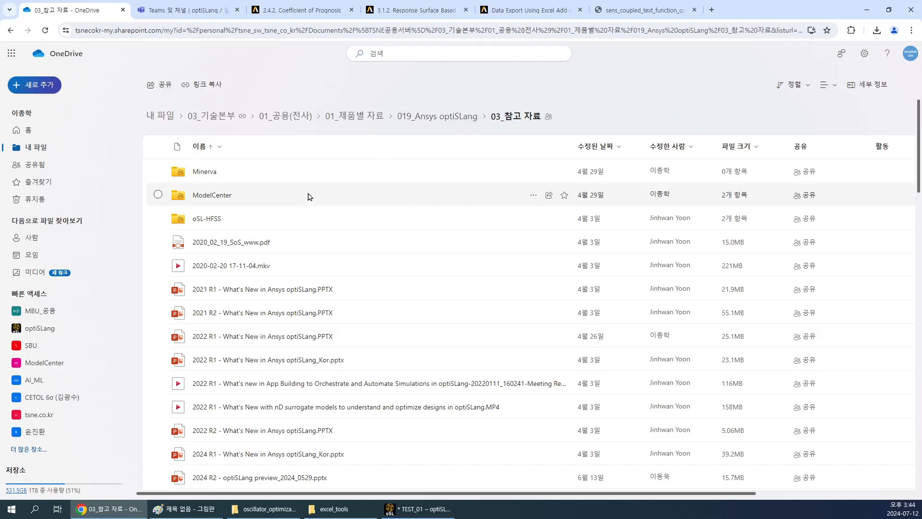
{"action": "left_click", "coordinate": [445, 123]}
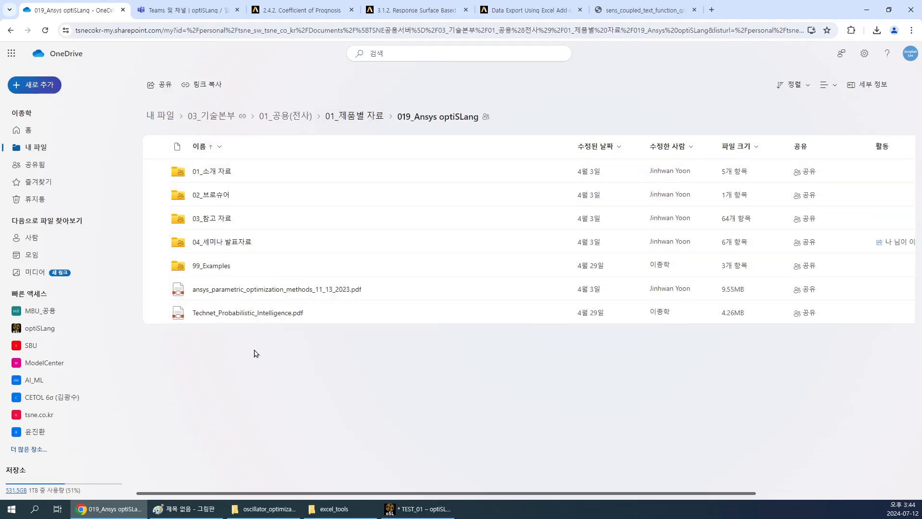
{"action": "left_click", "coordinate": [380, 291]}
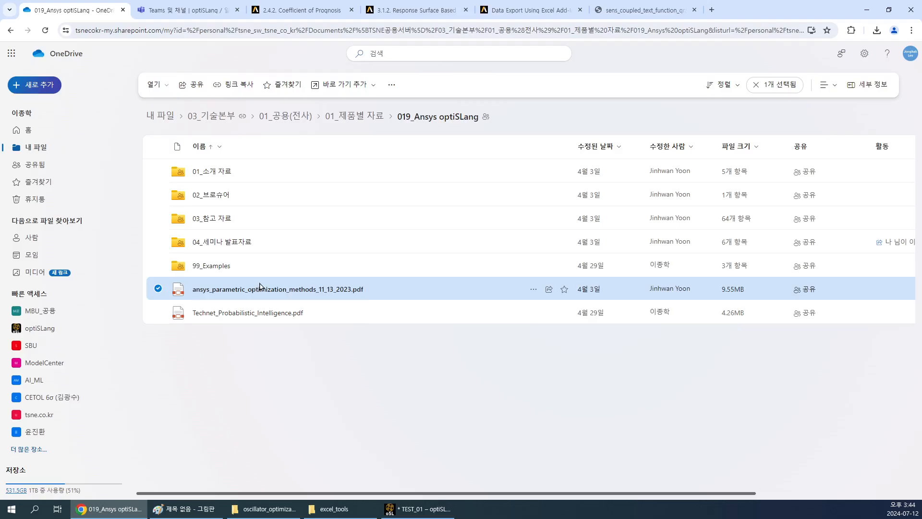
Try to grant the Planner permission request in Teams by signing in with the account password, and return to the OneDrive folder
{"action": "left_click", "coordinate": [212, 12]}
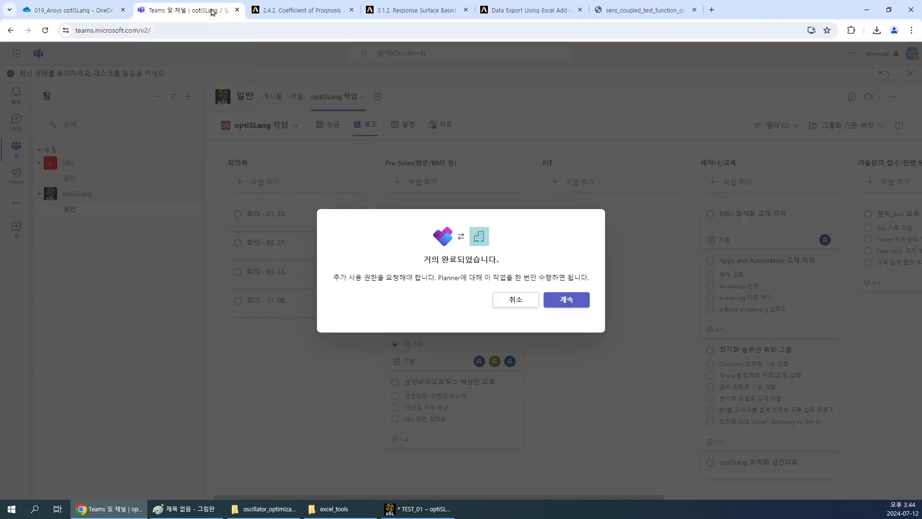
{"action": "left_click", "coordinate": [561, 301]}
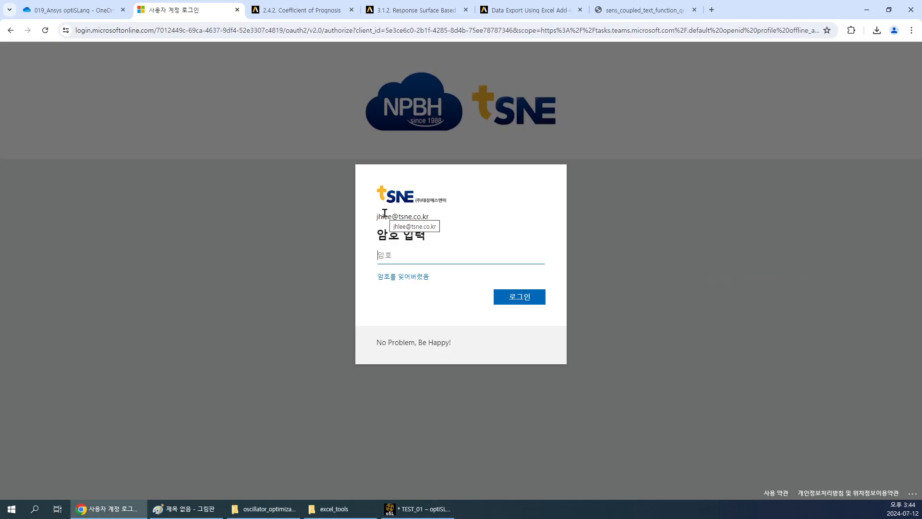
{"action": "type", "text": "•••"}
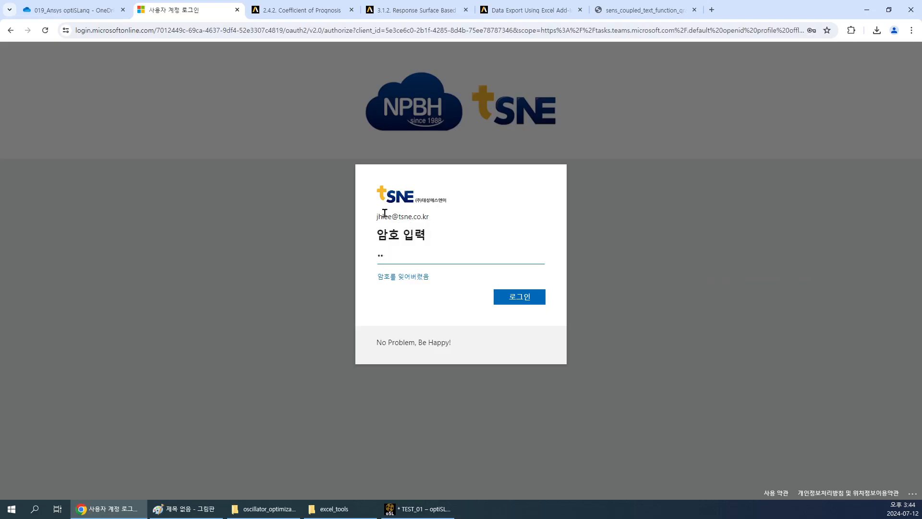
{"action": "key", "text": "BackSpace"}
{"action": "key", "text": "BackSpace"}
{"action": "type", "text": "••••••"}
{"action": "key", "text": "Return"}
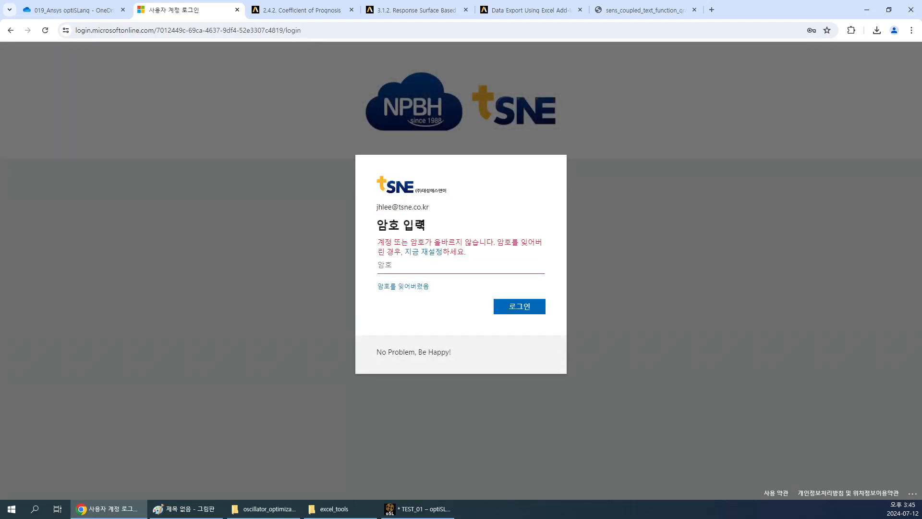
{"action": "left_click", "coordinate": [92, 12]}
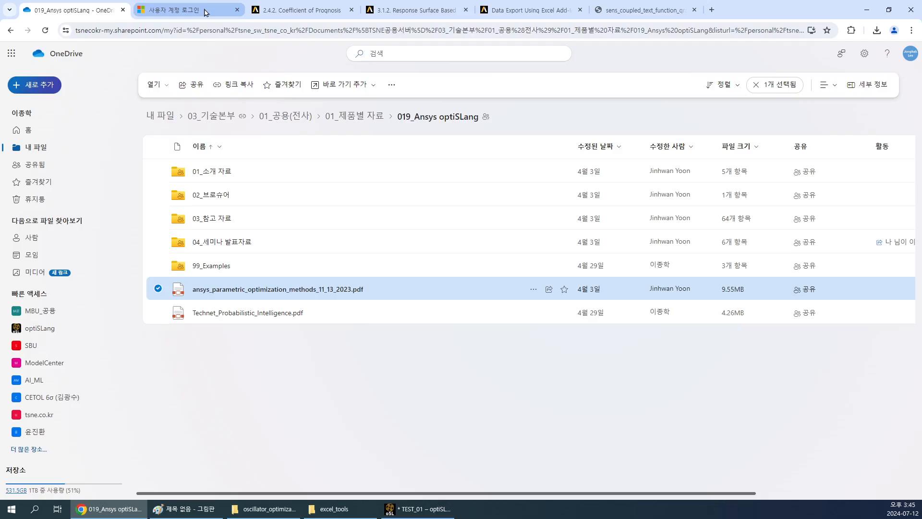
Clear the PDF selection in the OneDrive folder and switch back to the TEST_01 project in optiSLang
{"action": "left_click", "coordinate": [350, 403]}
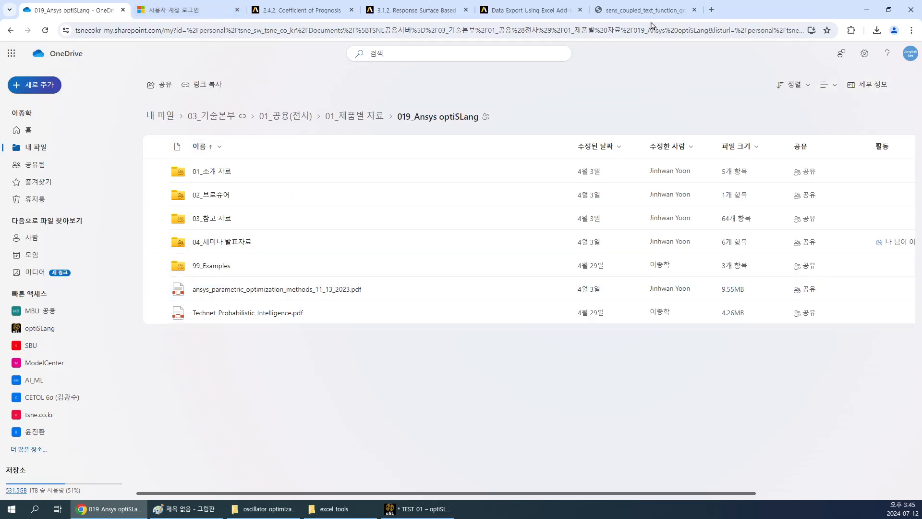
{"action": "mouse_move", "coordinate": [653, 11]}
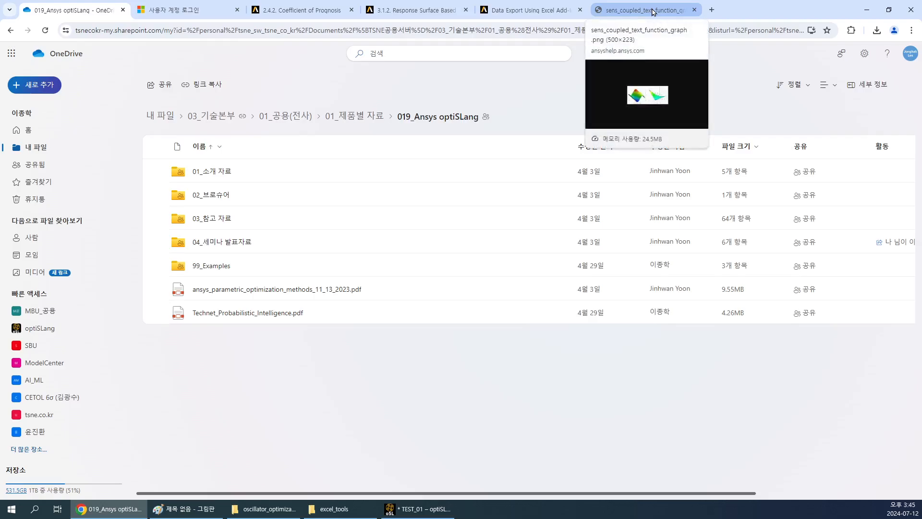
{"action": "left_click", "coordinate": [864, 8]}
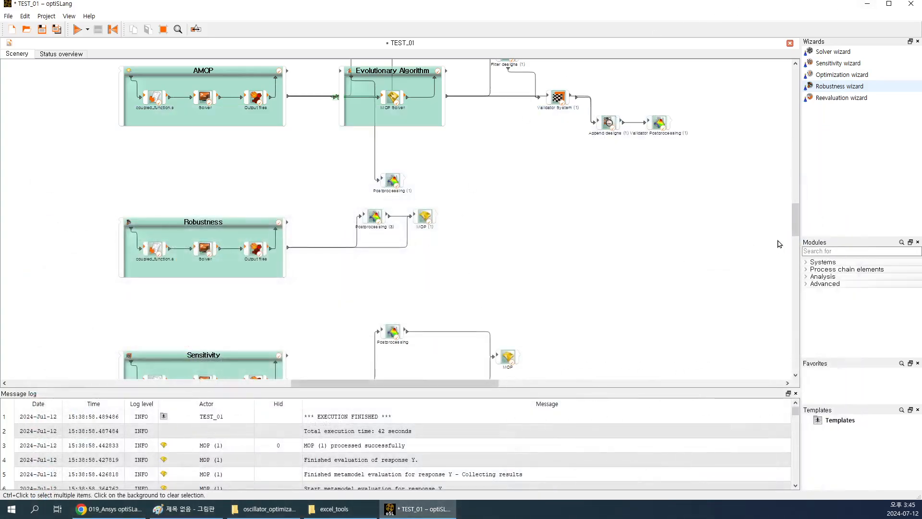
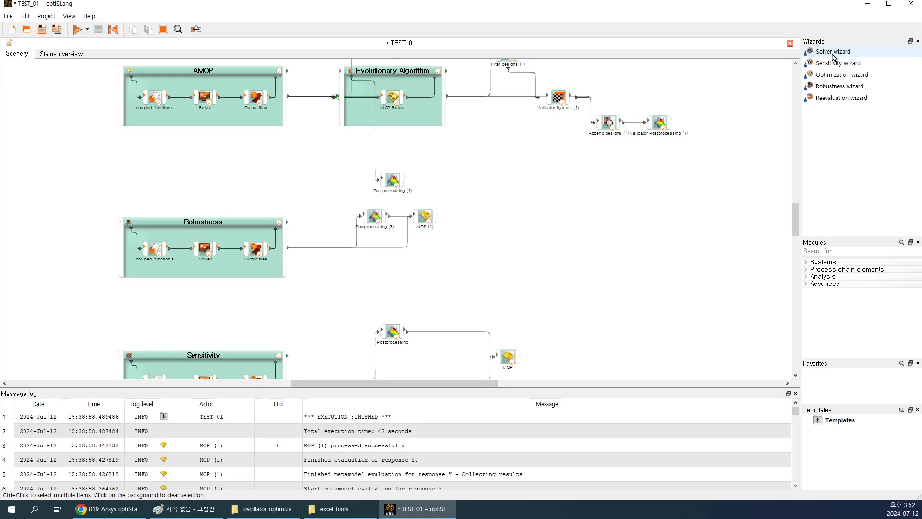
Review the available ways to save the current project under another form, including Generate optiSLang App, without choosing any
{"action": "left_click", "coordinate": [8, 16]}
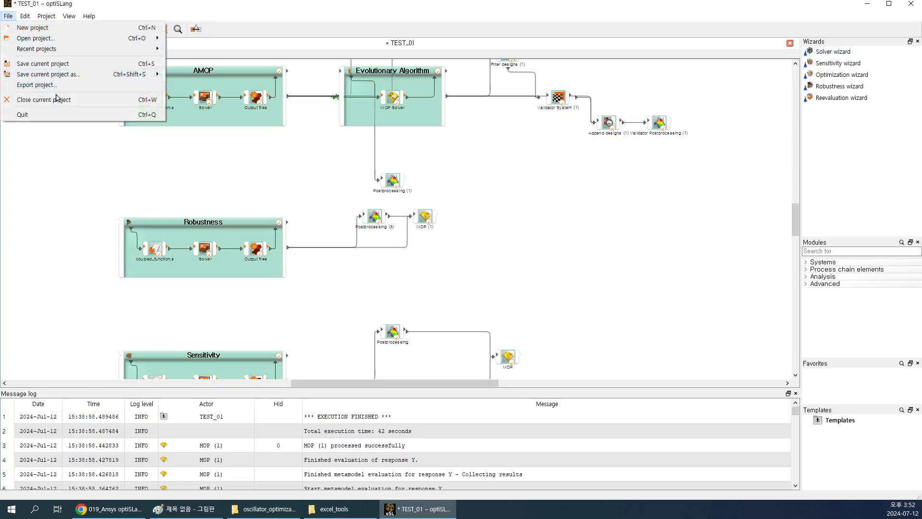
{"action": "mouse_move", "coordinate": [124, 77]}
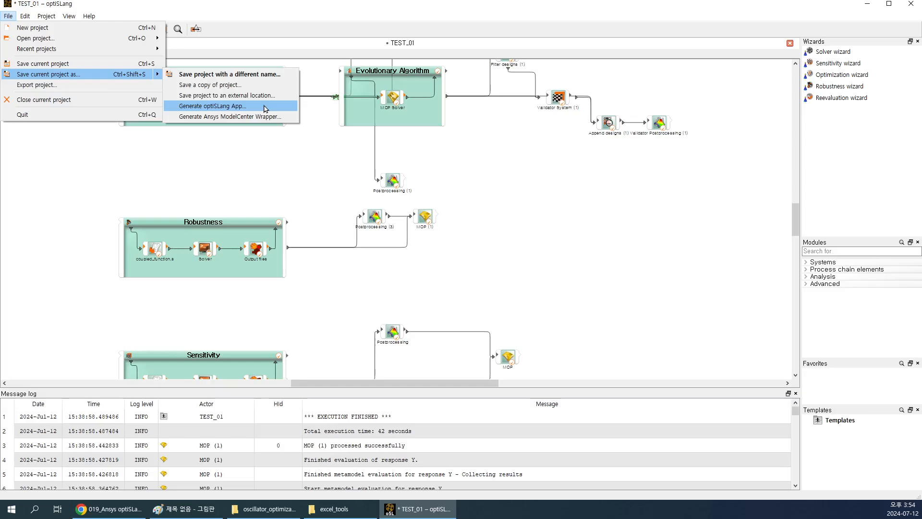
{"action": "left_click", "coordinate": [206, 190]}
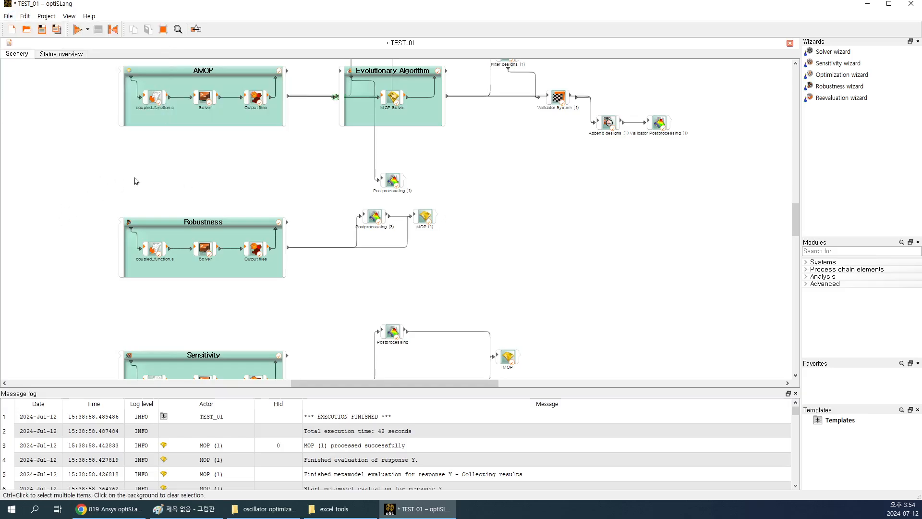